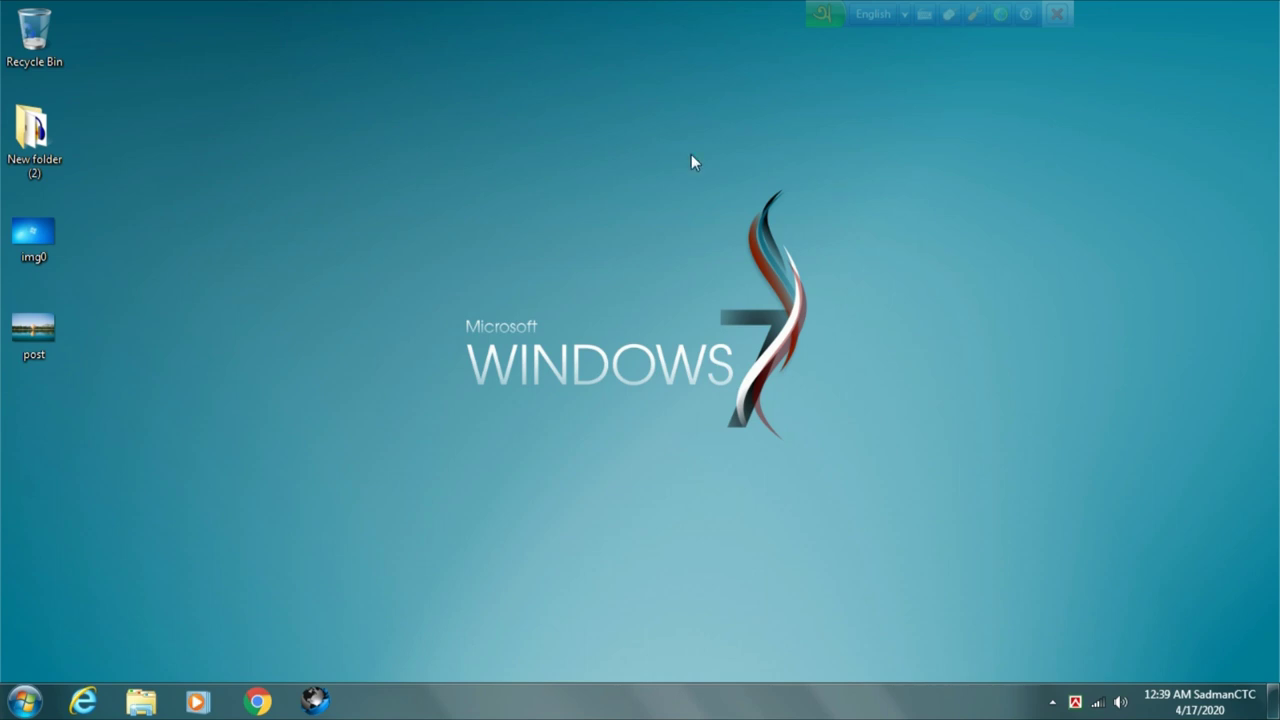
# Refresh the Windows desktop several times.
pyautogui.rightClick(491, 174)
pyautogui.click(552, 228)
pyautogui.rightClick(494, 147)
pyautogui.click(541, 199)
pyautogui.rightClick(476, 116)
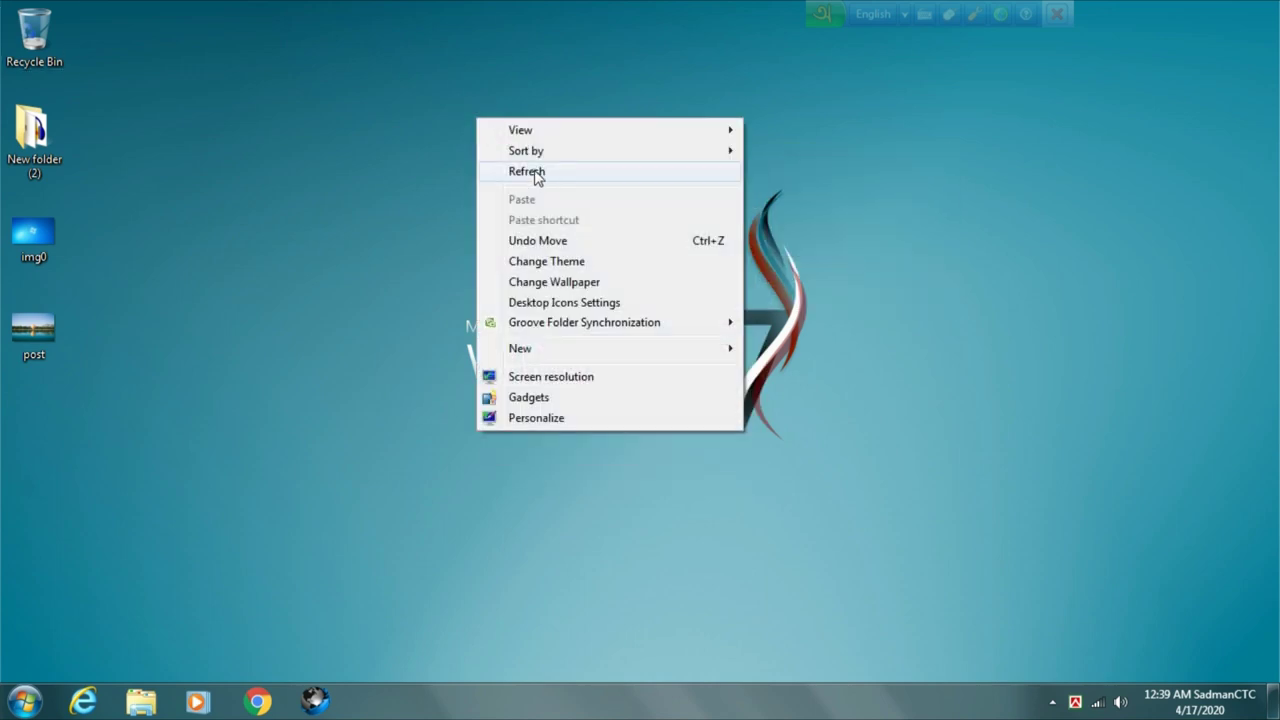
pyautogui.click(534, 174)
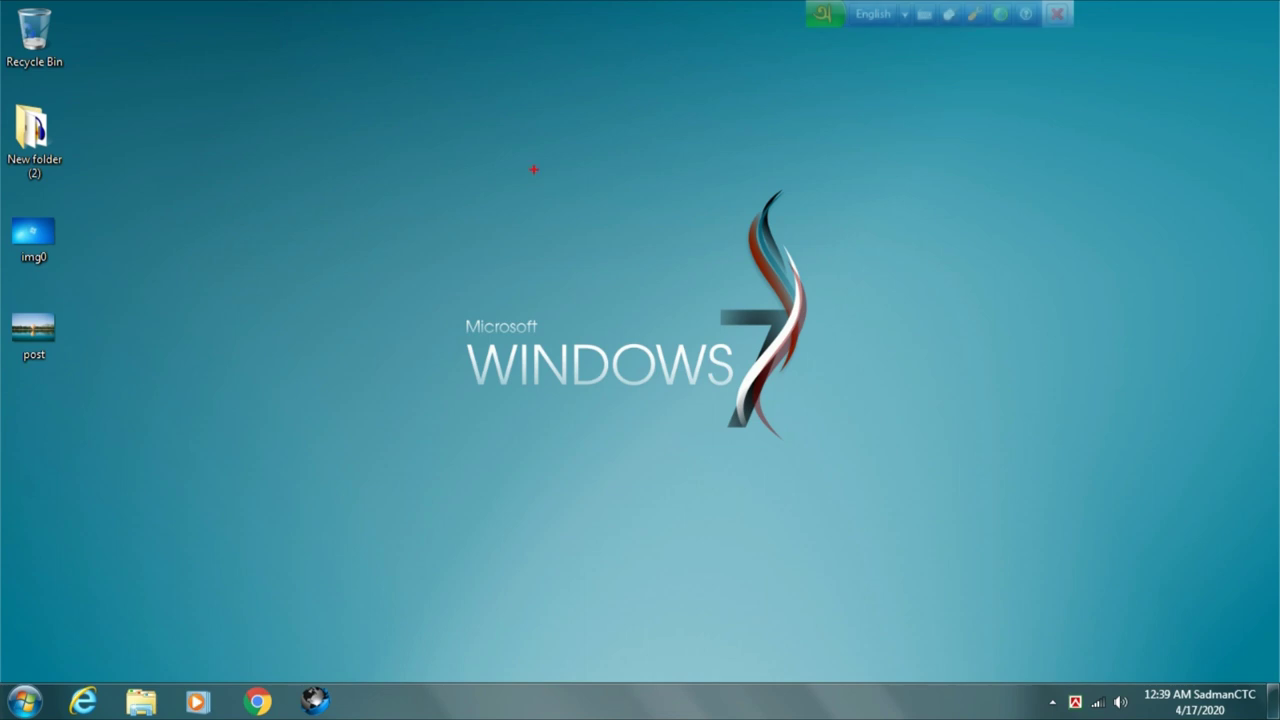
pyautogui.moveTo(262, 132); pyautogui.dragTo(1033, 552)
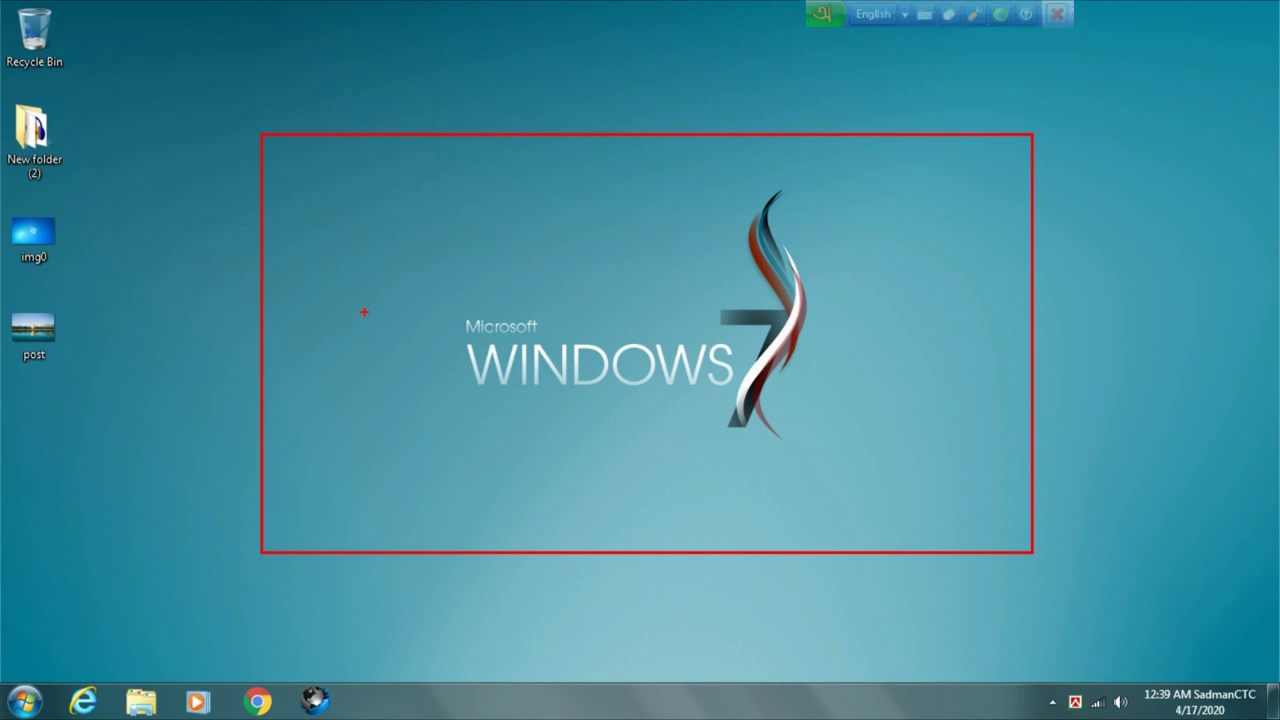
pyautogui.click(321, 333)
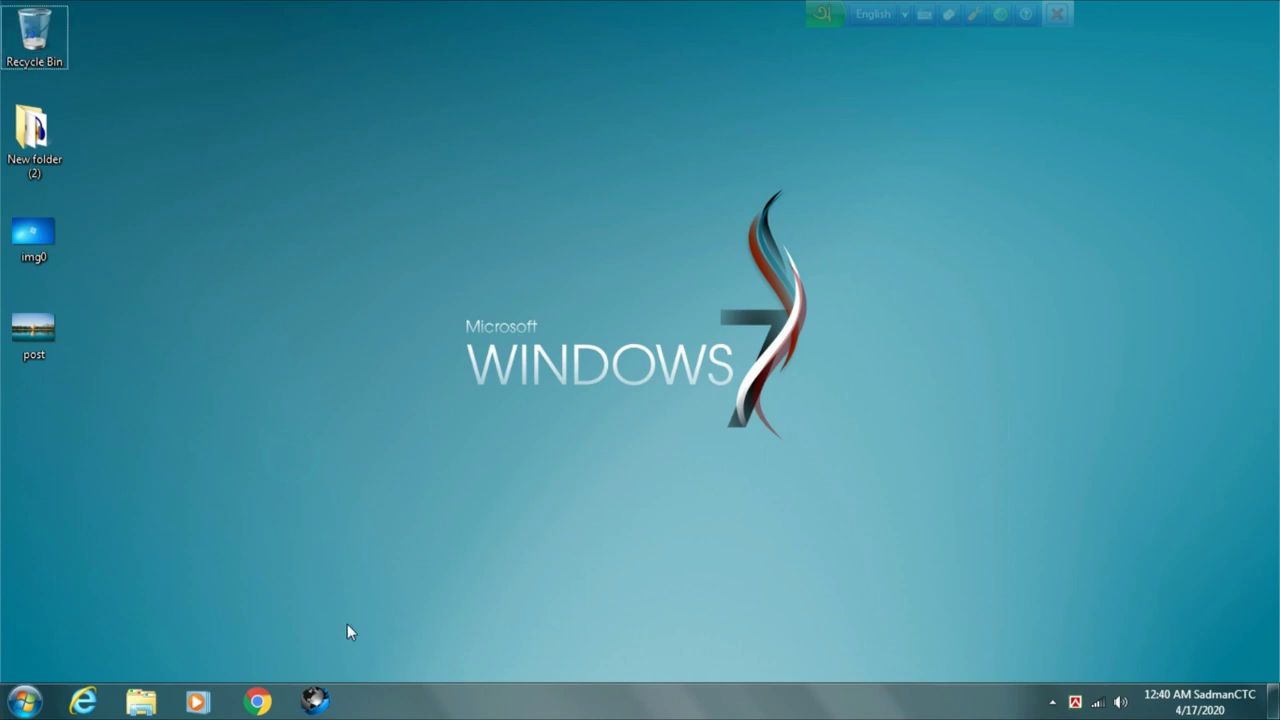
# Add the Computer icon to the desktop with the Show on Desktop option and refresh the desktop.
pyautogui.click(22, 706)
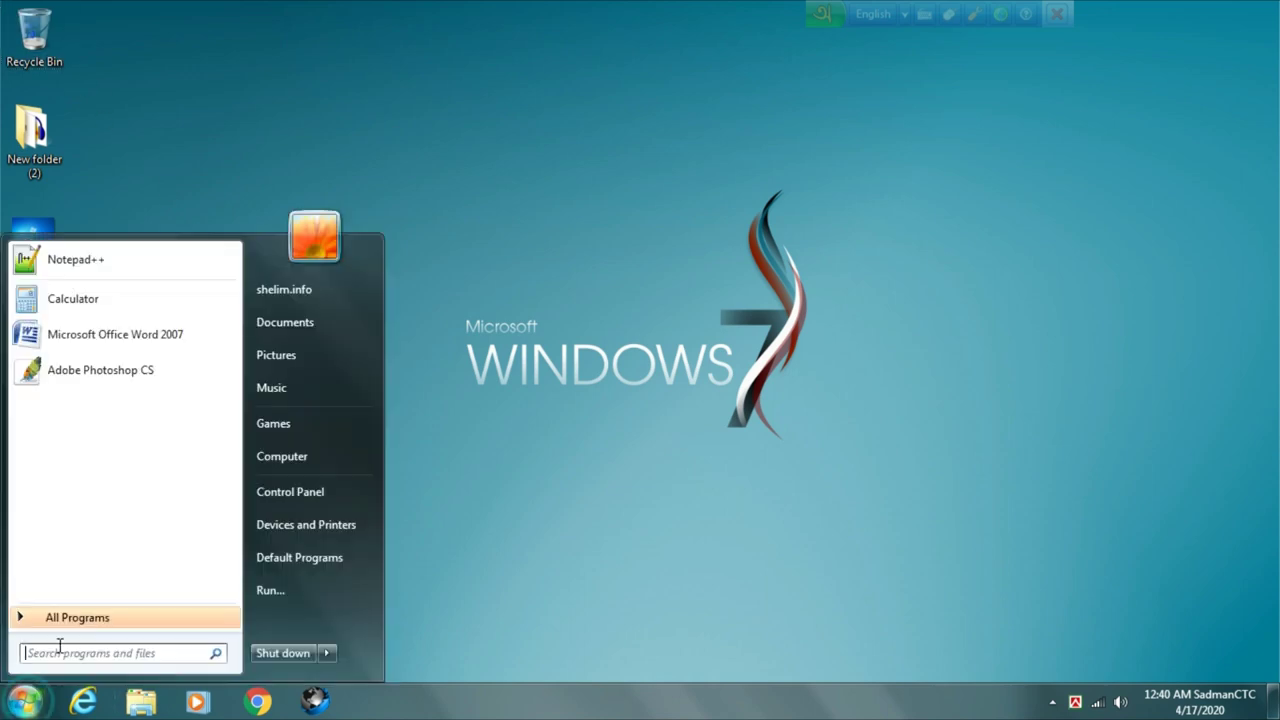
pyautogui.rightClick(284, 456)
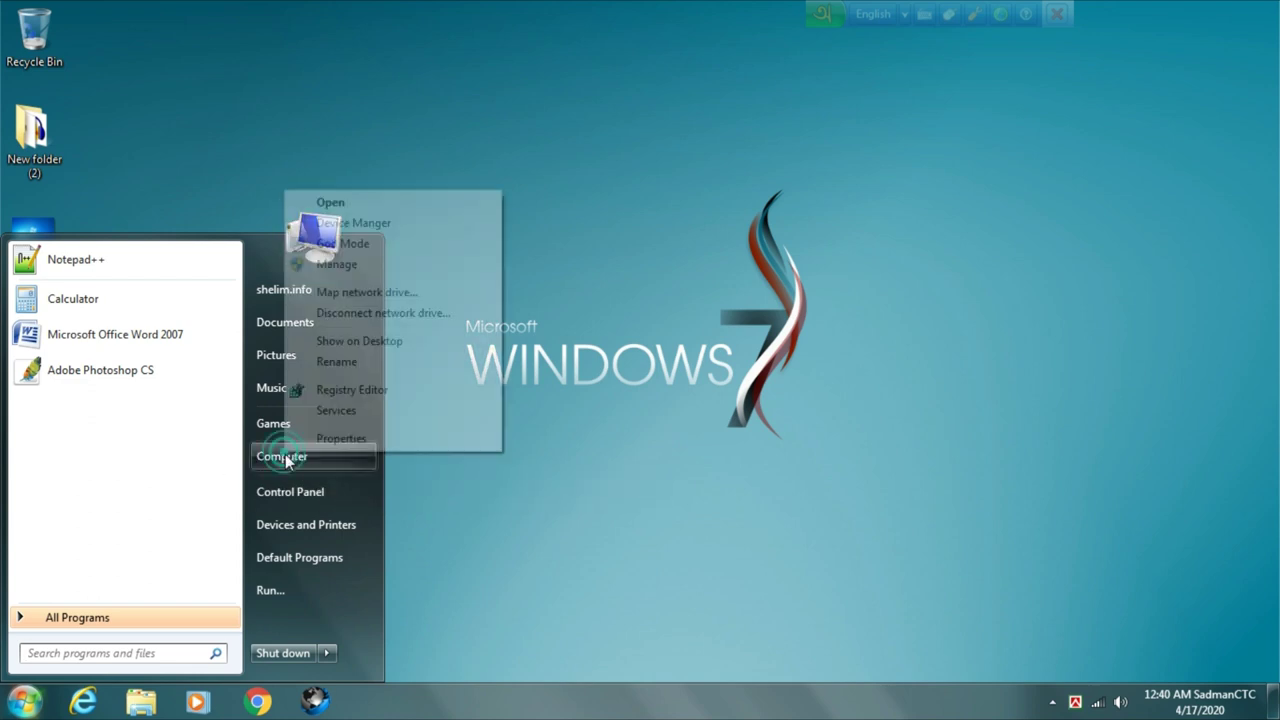
pyautogui.click(384, 345)
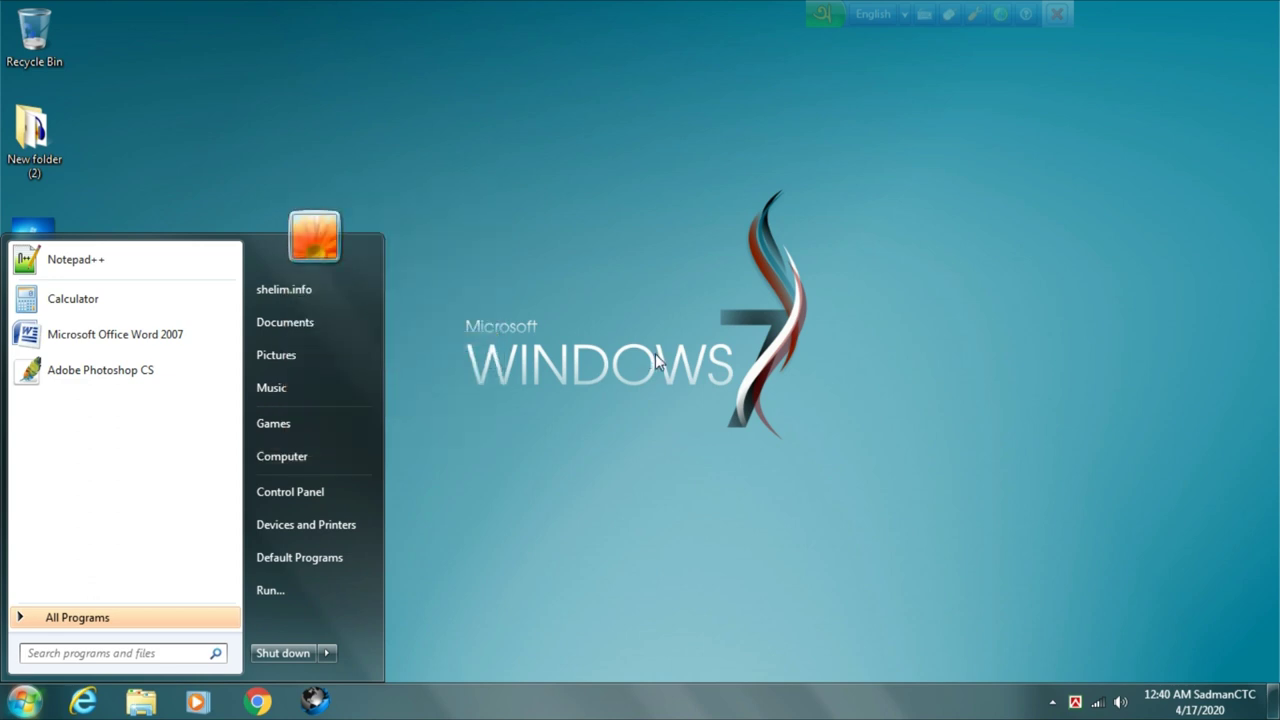
pyautogui.click(655, 355)
pyautogui.rightClick(429, 198)
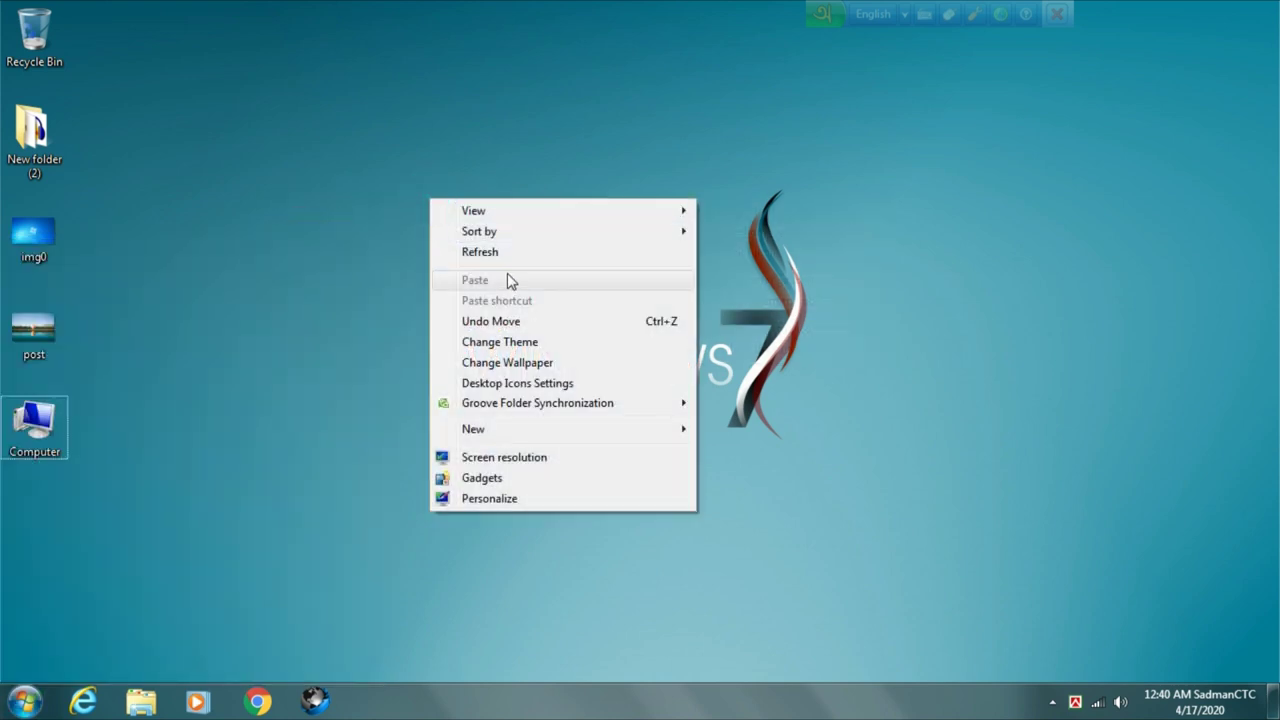
pyautogui.click(503, 253)
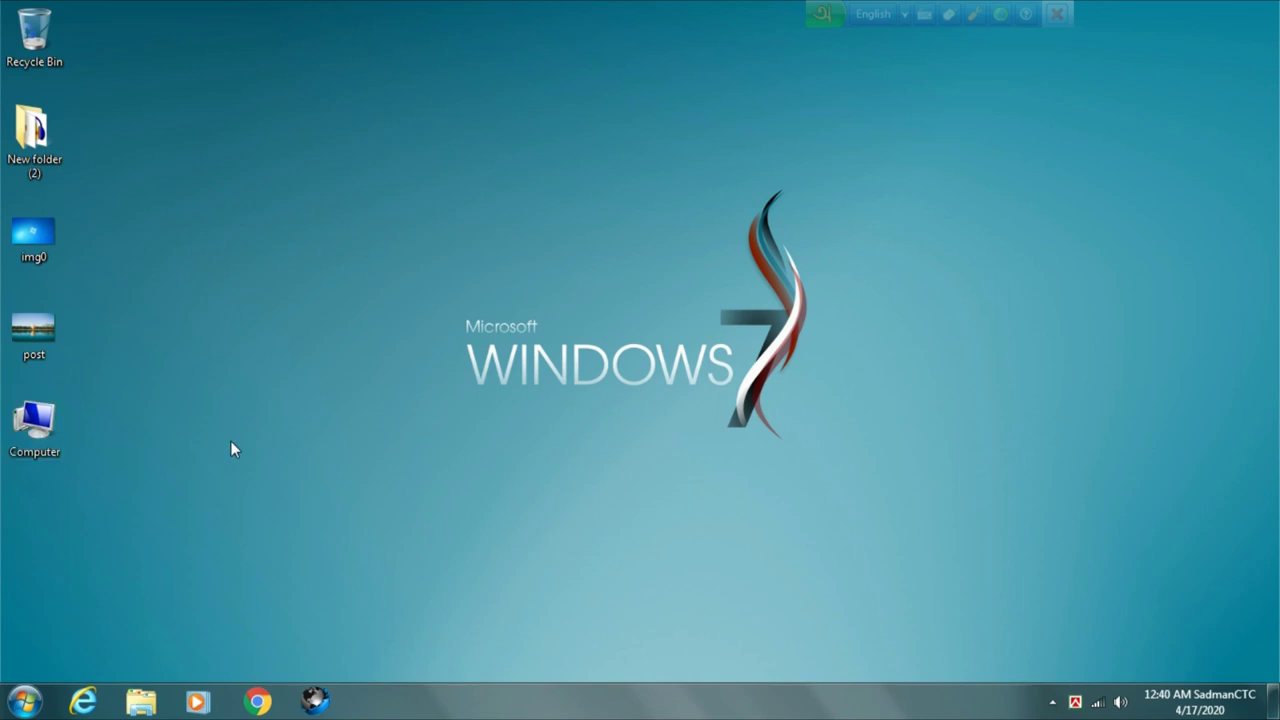
# Sort the desktop icons so that Computer comes first, and refresh the desktop.
pyautogui.rightClick(380, 311)
pyautogui.moveTo(591, 341)
pyautogui.click(657, 345)
pyautogui.rightClick(530, 253)
pyautogui.click(583, 300)
pyautogui.rightClick(507, 237)
pyautogui.click(558, 292)
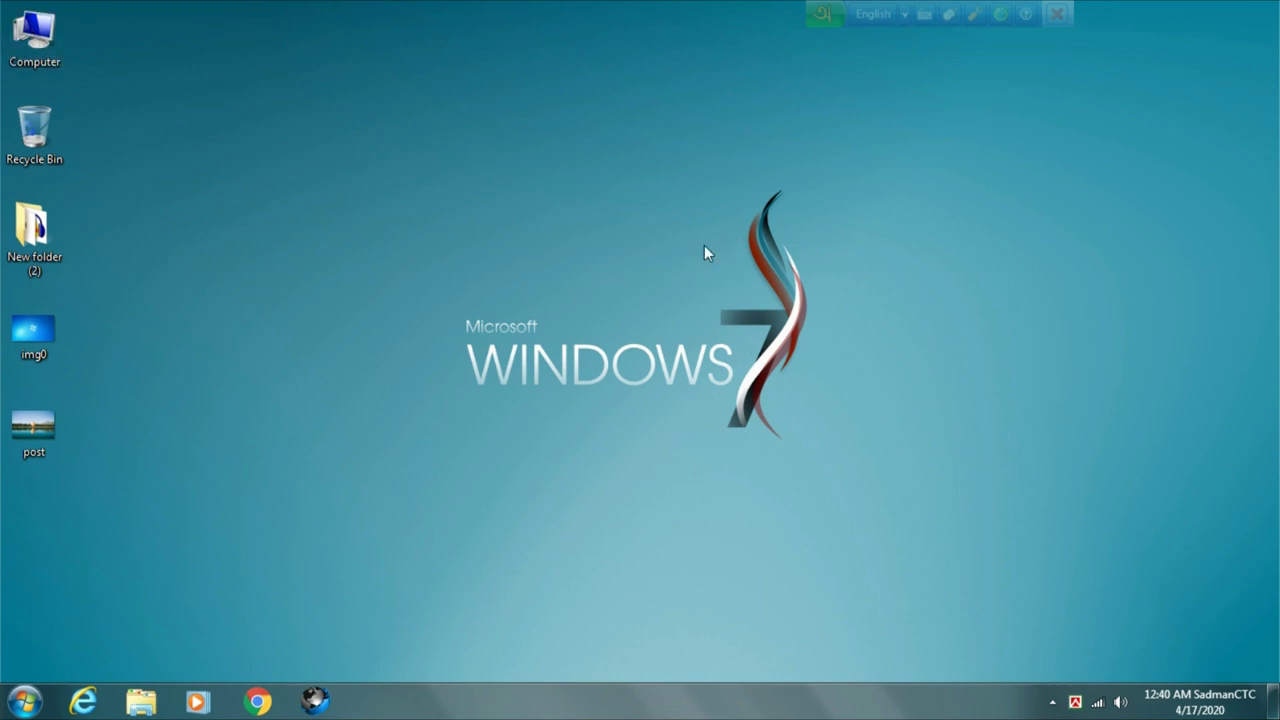
pyautogui.click(24, 700)
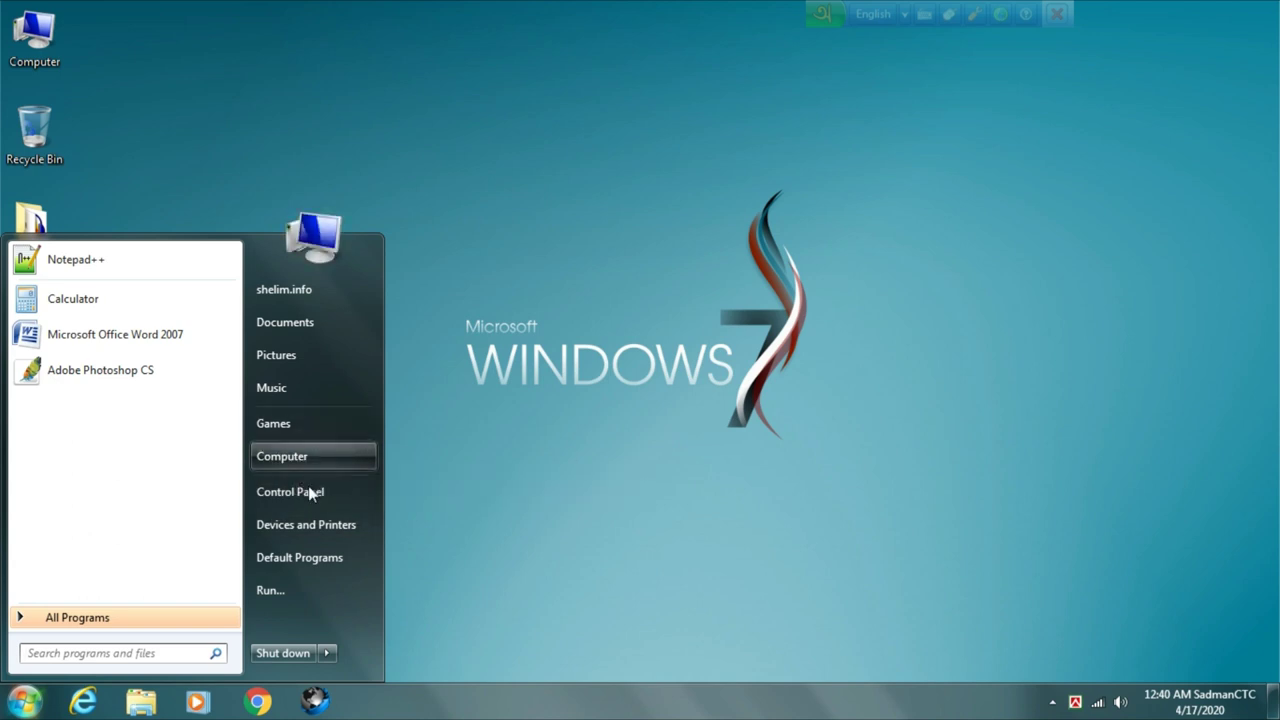
pyautogui.click(680, 460)
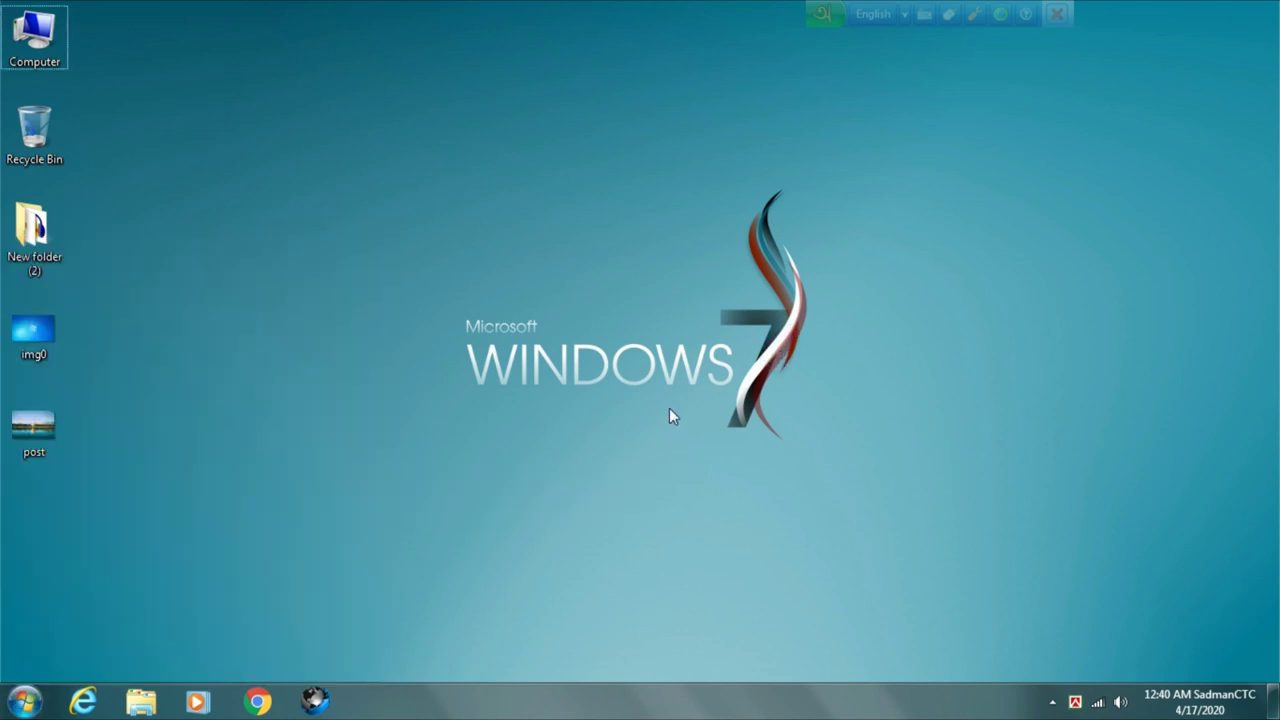
# Open Desktop Icon Settings through Personalize, turn off the Computer desktop icon and apply the change.
pyautogui.rightClick(585, 135)
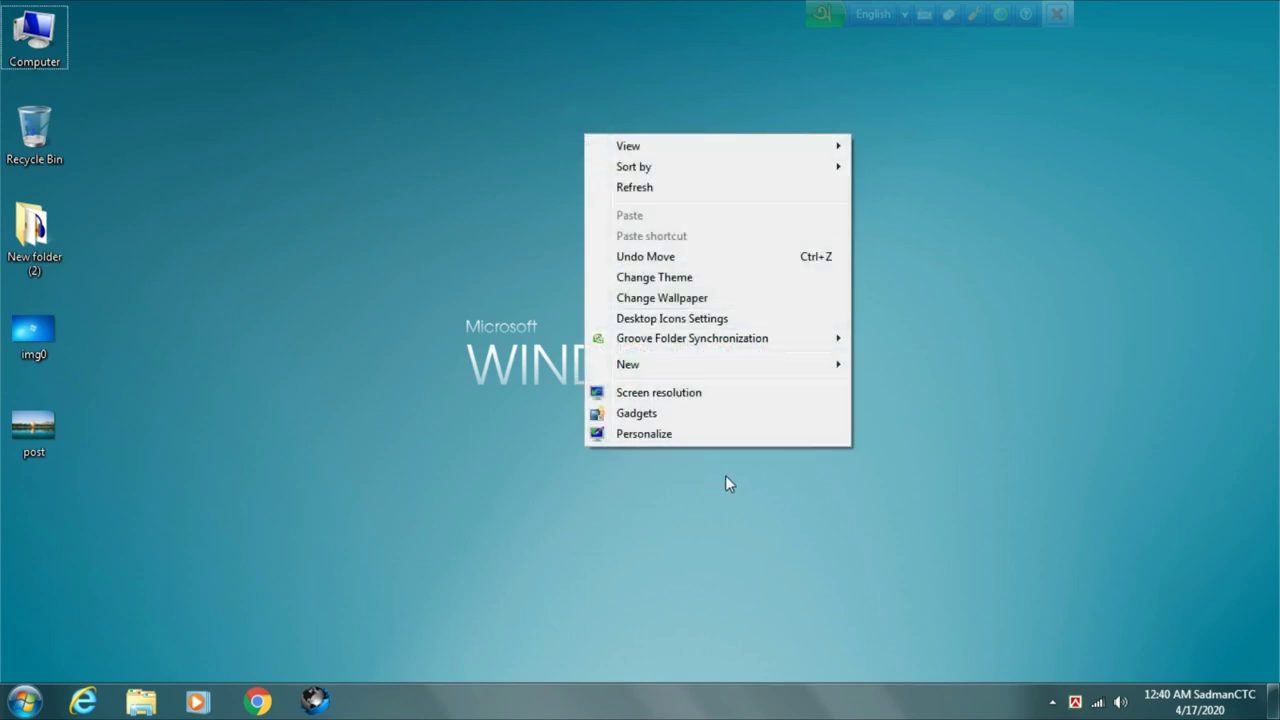
pyautogui.click(662, 435)
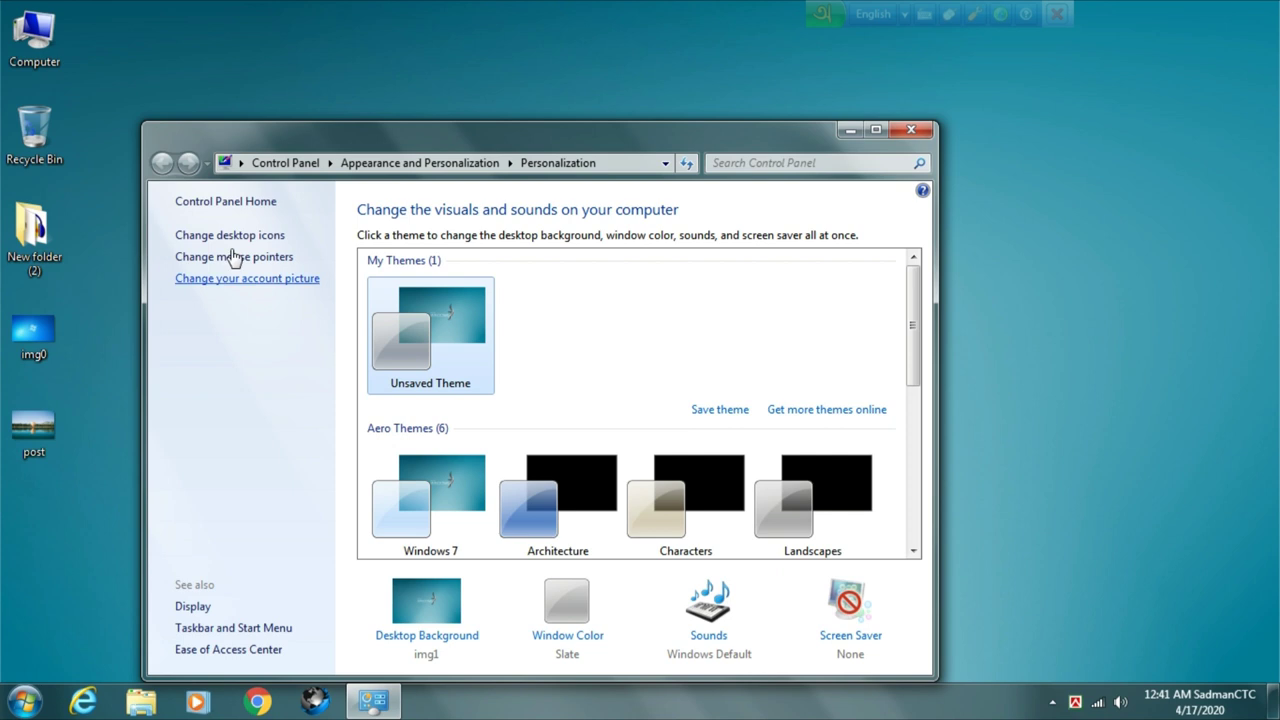
pyautogui.click(242, 238)
pyautogui.moveTo(252, 55); pyautogui.dragTo(745, 172)
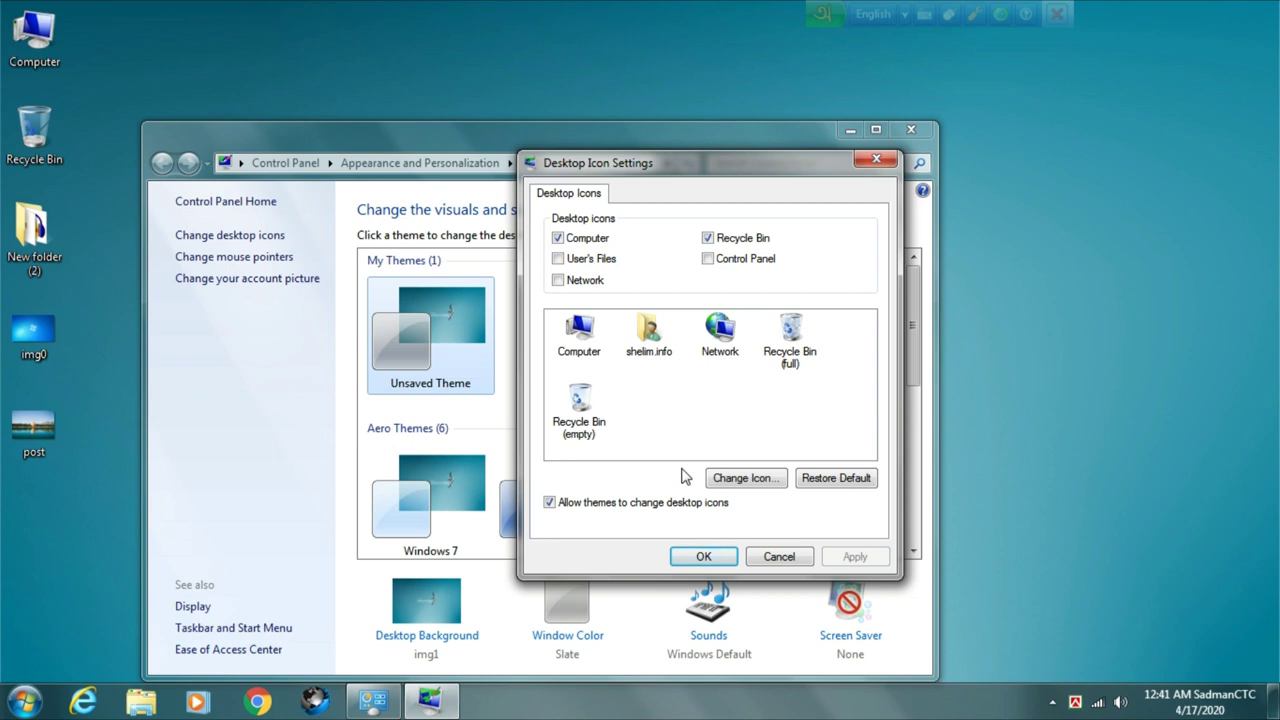
pyautogui.moveTo(682, 166); pyautogui.dragTo(672, 166)
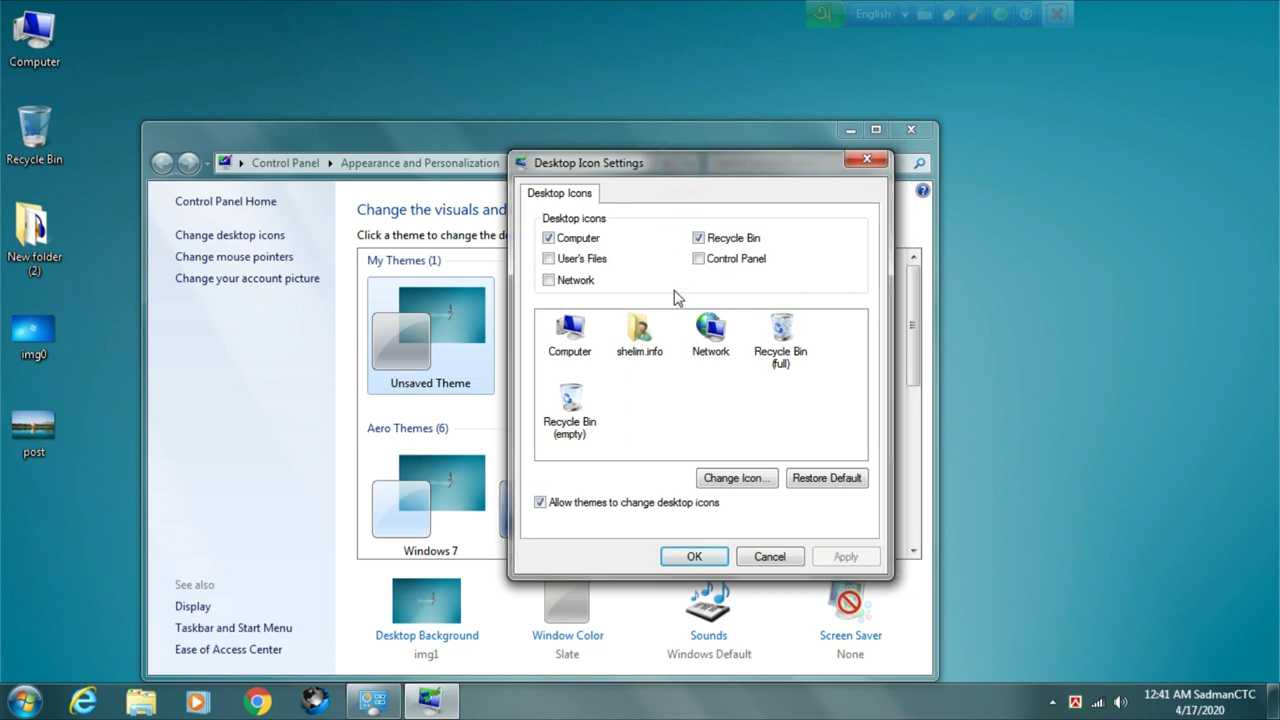
pyautogui.click(548, 239)
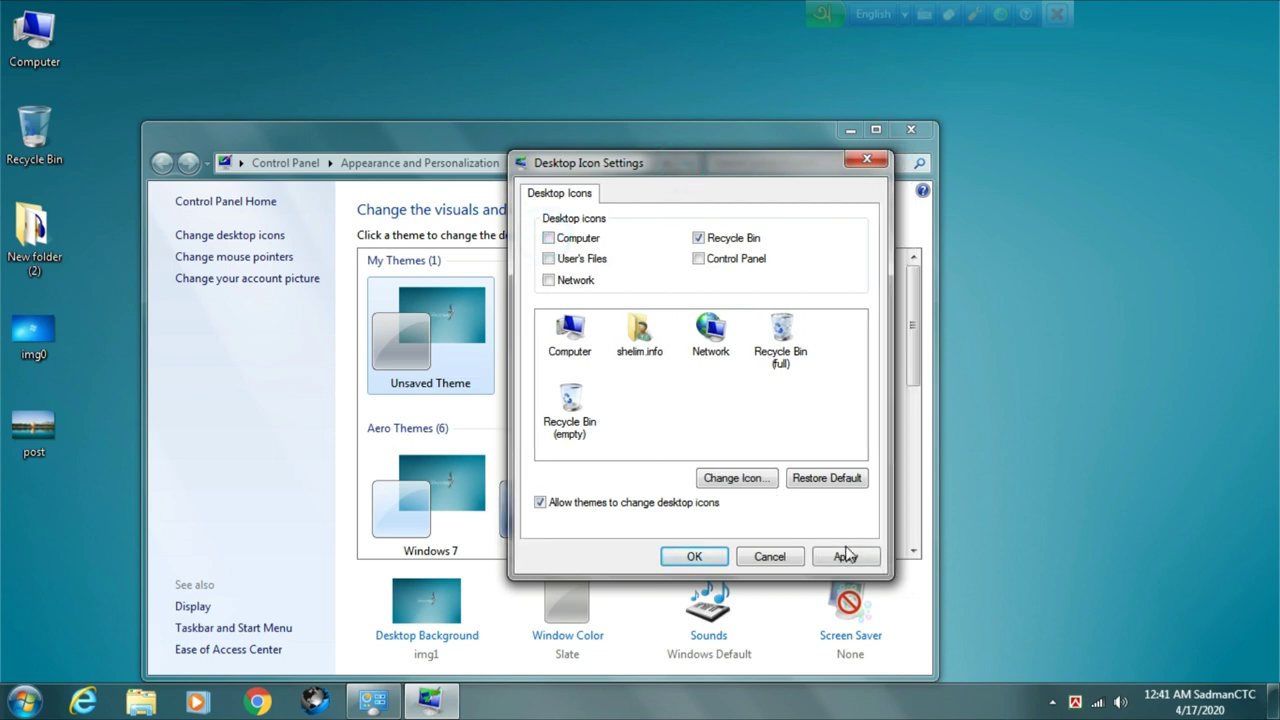
pyautogui.click(844, 553)
# Turn the Computer desktop icon back on, apply it, and close Desktop Icon Settings and Personalization.
pyautogui.click(550, 240)
pyautogui.click(846, 557)
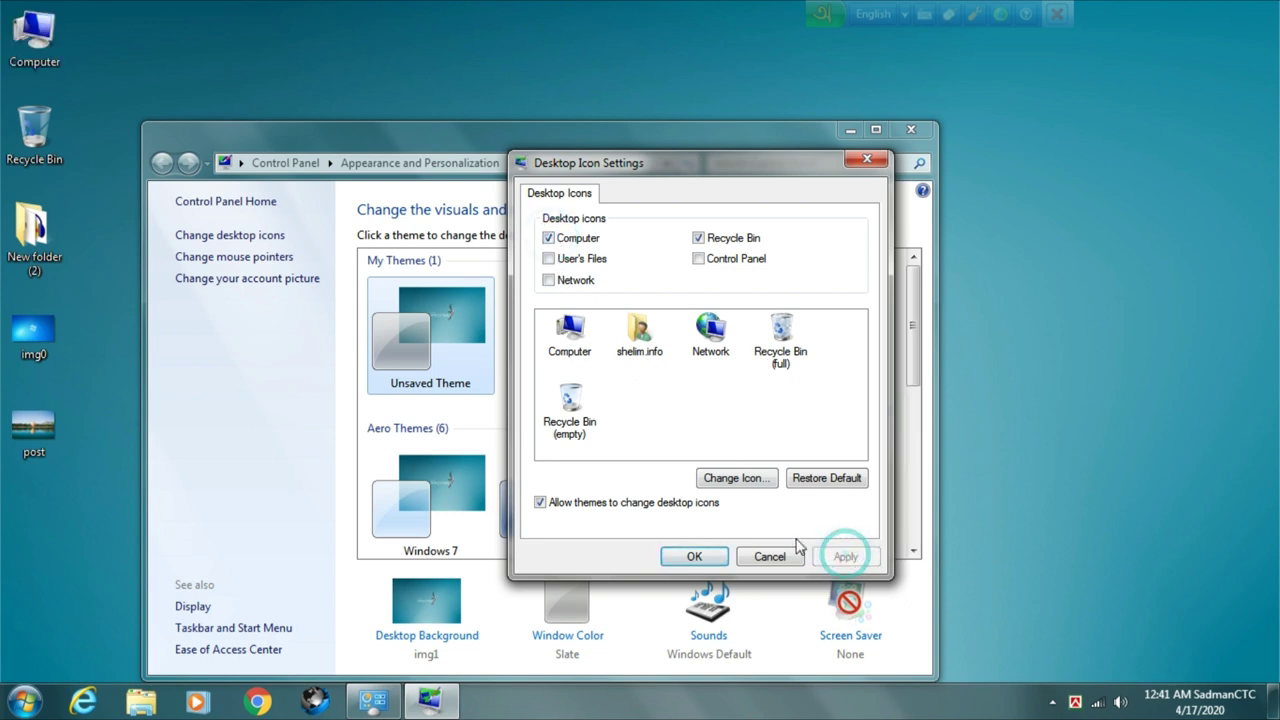
pyautogui.click(697, 557)
pyautogui.click(910, 129)
pyautogui.click(682, 248)
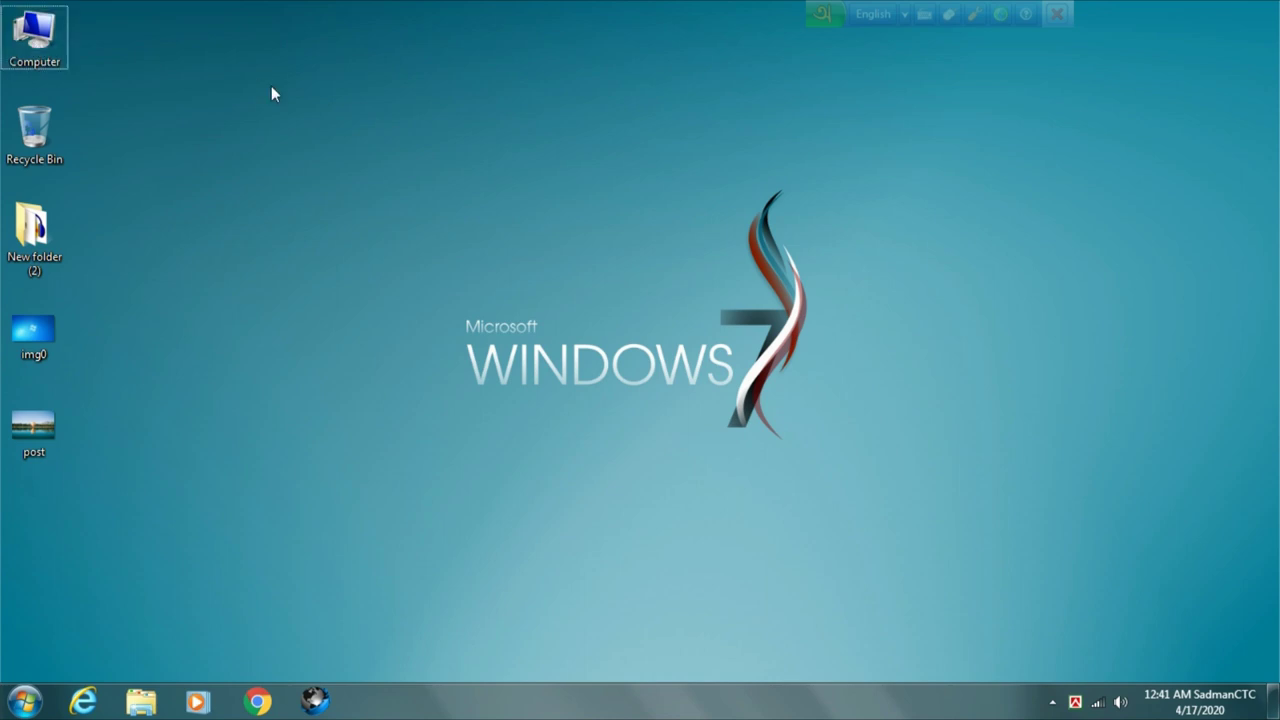
# Open the Computer window from its desktop icon and close it again.
pyautogui.doubleClick(38, 40)
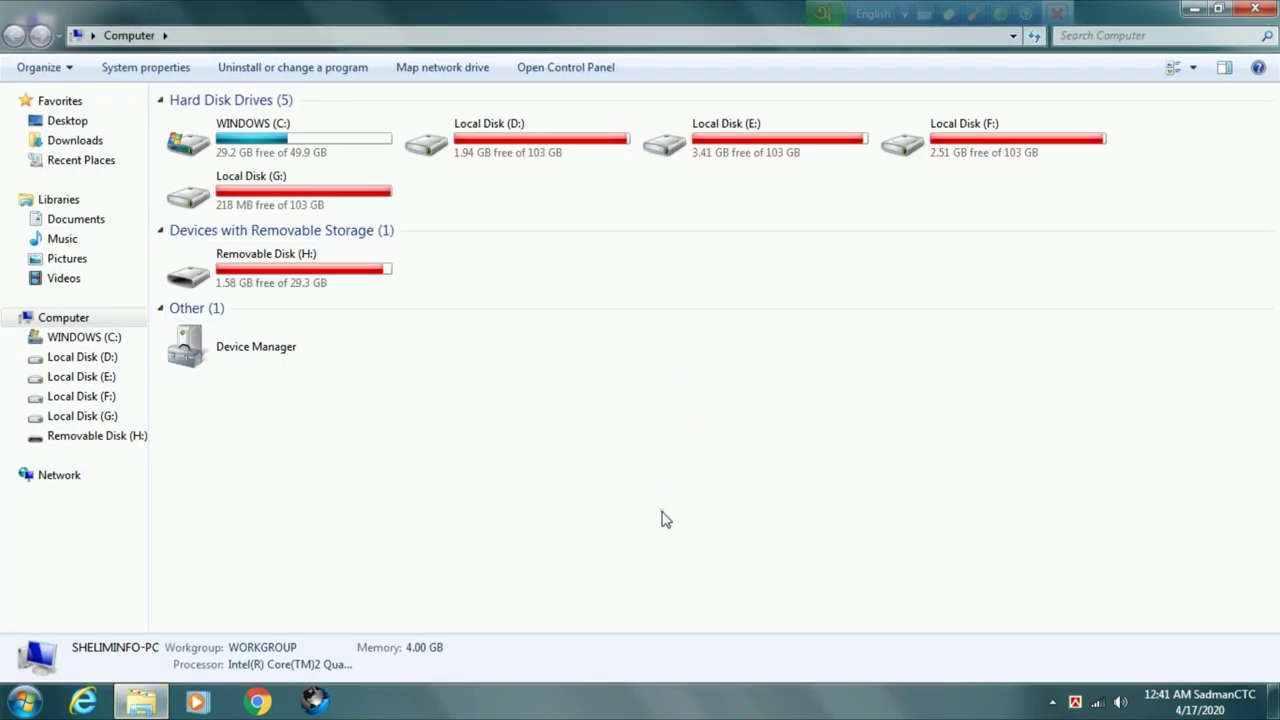
pyautogui.click(1255, 8)
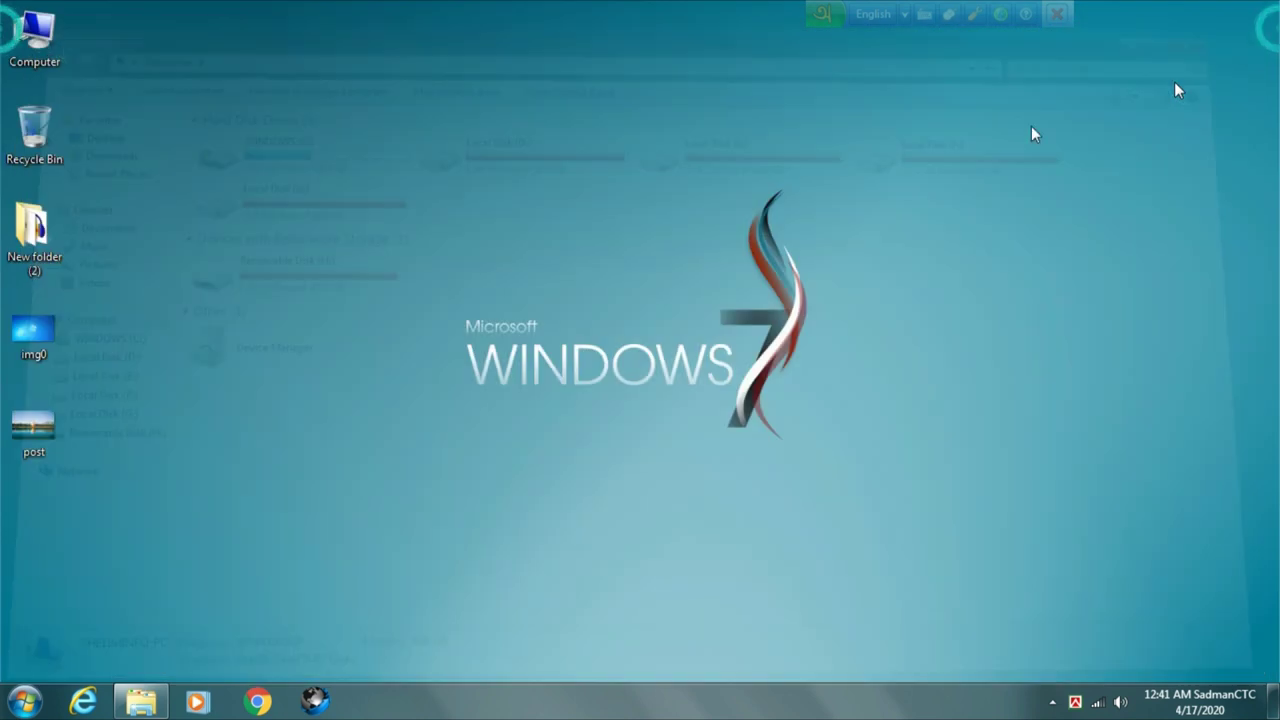
# Reopen the Computer window, examine its hard disk drives, removable storage and Device Manager entries, and close it.
pyautogui.rightClick(33, 29)
pyautogui.click(68, 37)
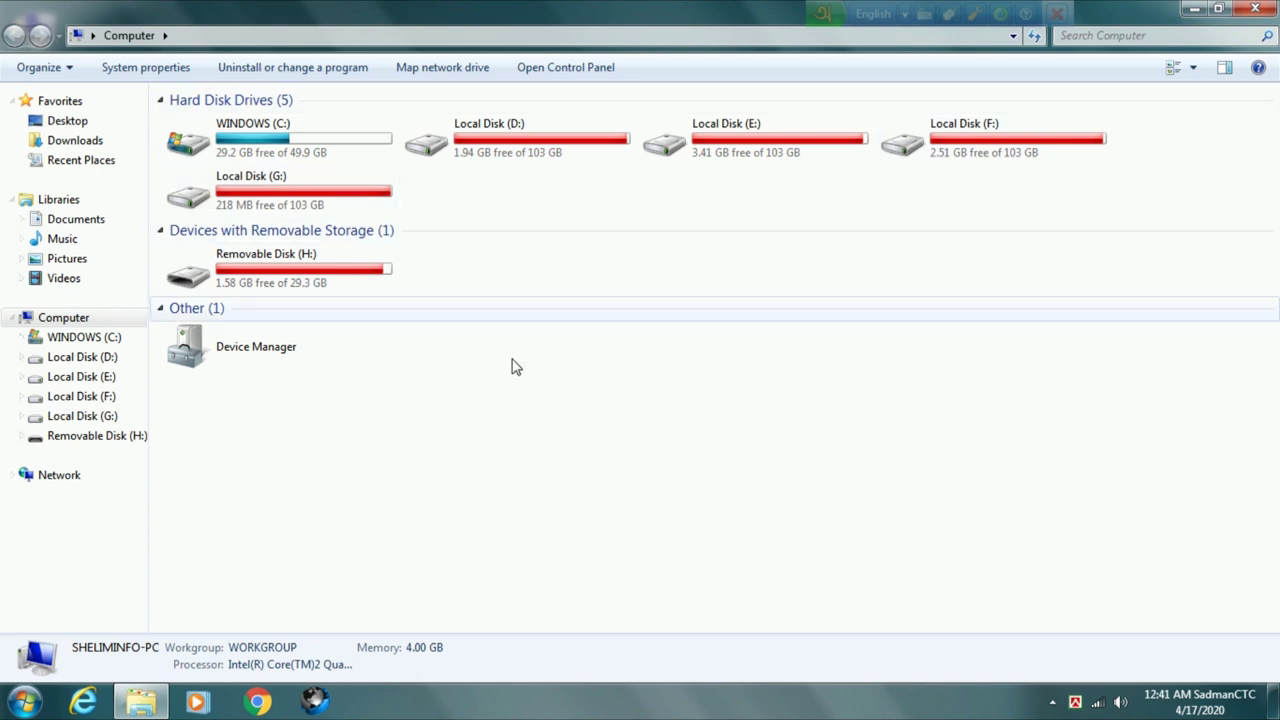
pyautogui.click(543, 477)
pyautogui.click(361, 463)
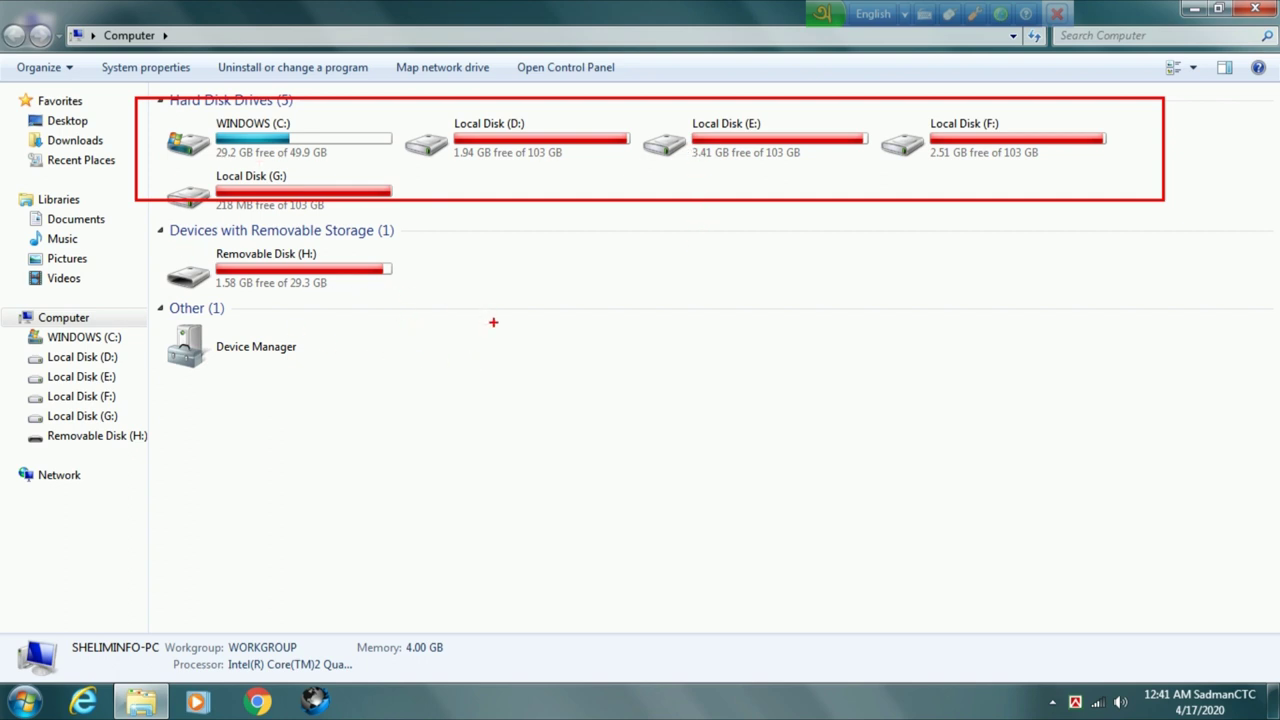
pyautogui.moveTo(500, 317); pyautogui.dragTo(143, 218)
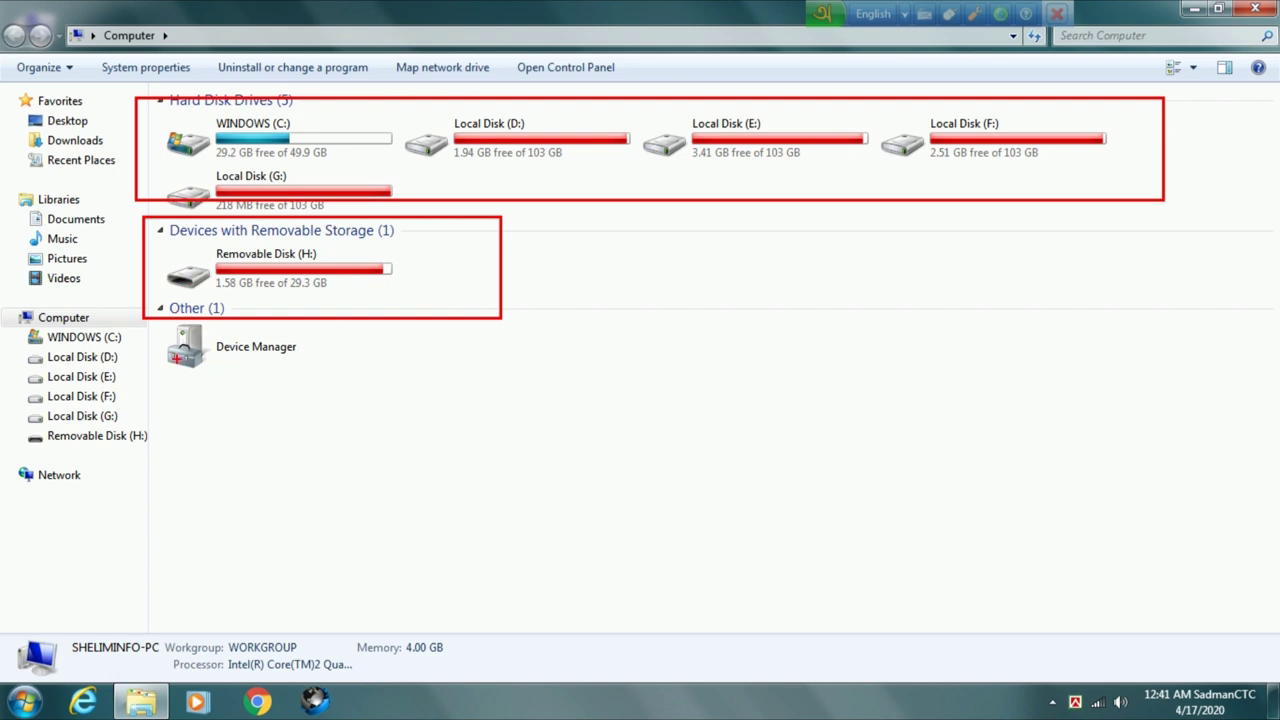
pyautogui.click(372, 409)
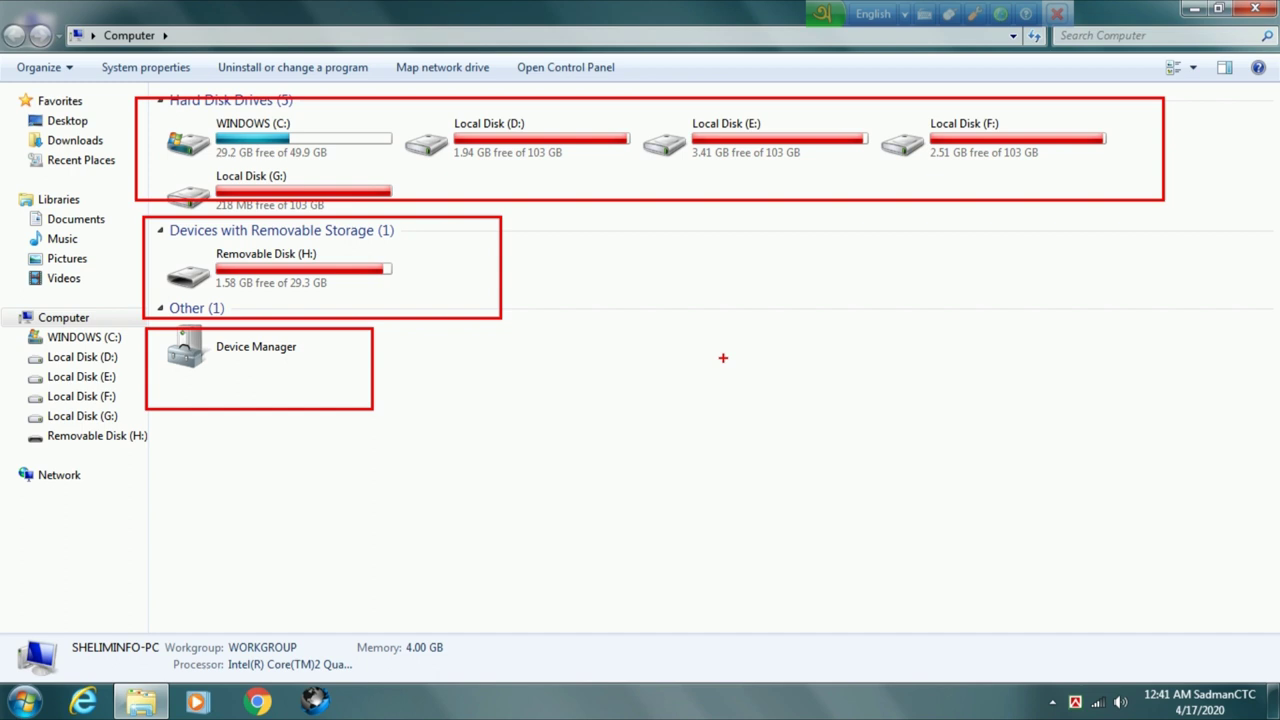
pyautogui.press('Escape')
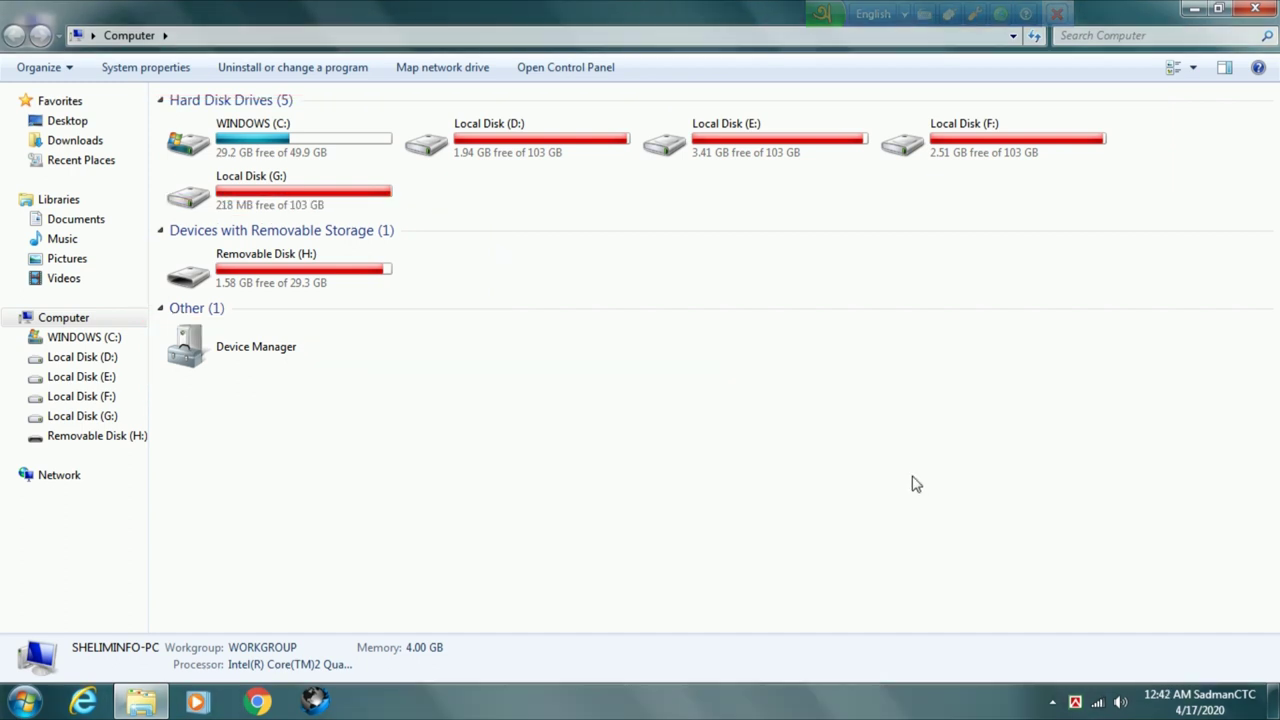
pyautogui.click(1251, 7)
# Refresh the desktop, and open and close the Computer window twice from its desktop icon.
pyautogui.rightClick(466, 129)
pyautogui.click(514, 183)
pyautogui.doubleClick(50, 30)
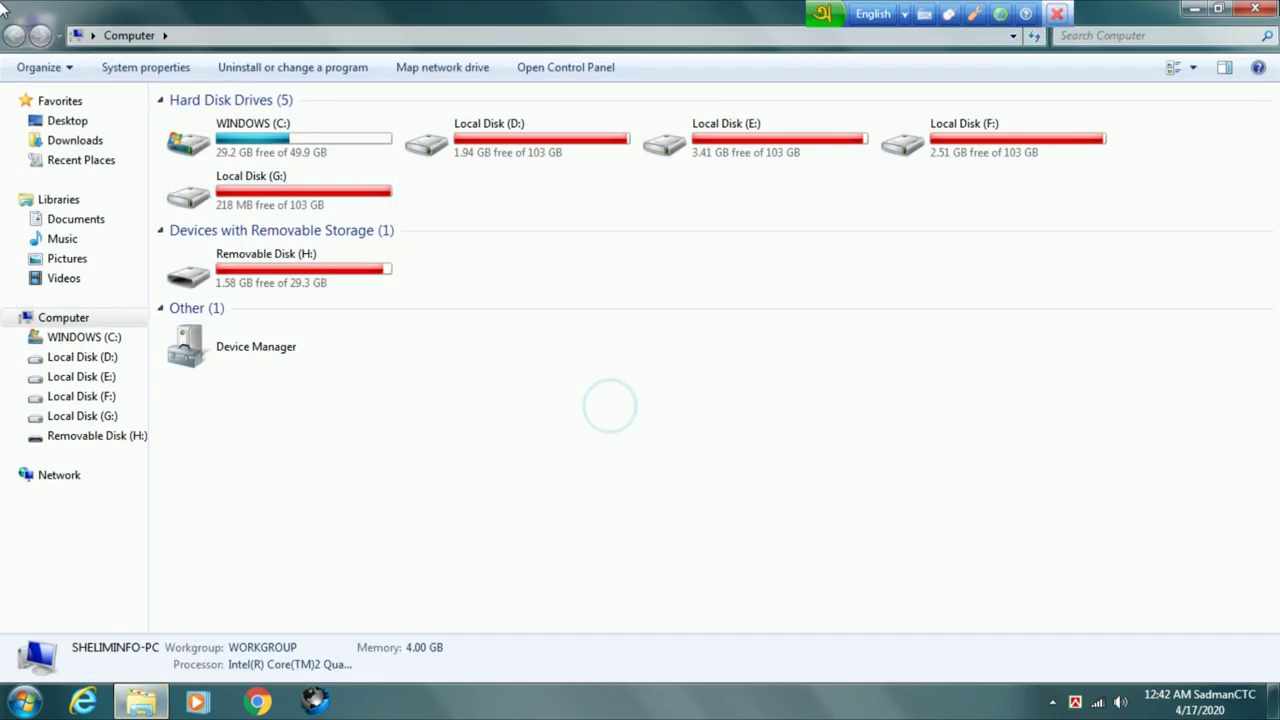
pyautogui.click(1255, 9)
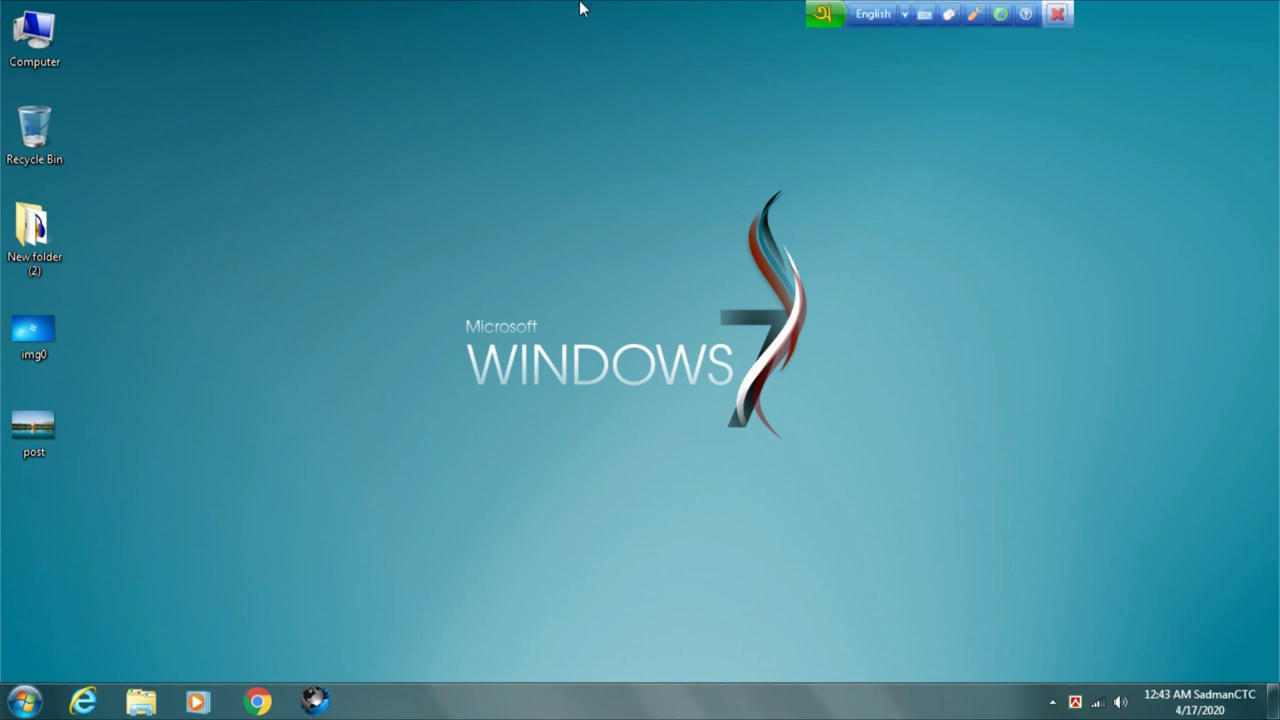
pyautogui.doubleClick(20, 55)
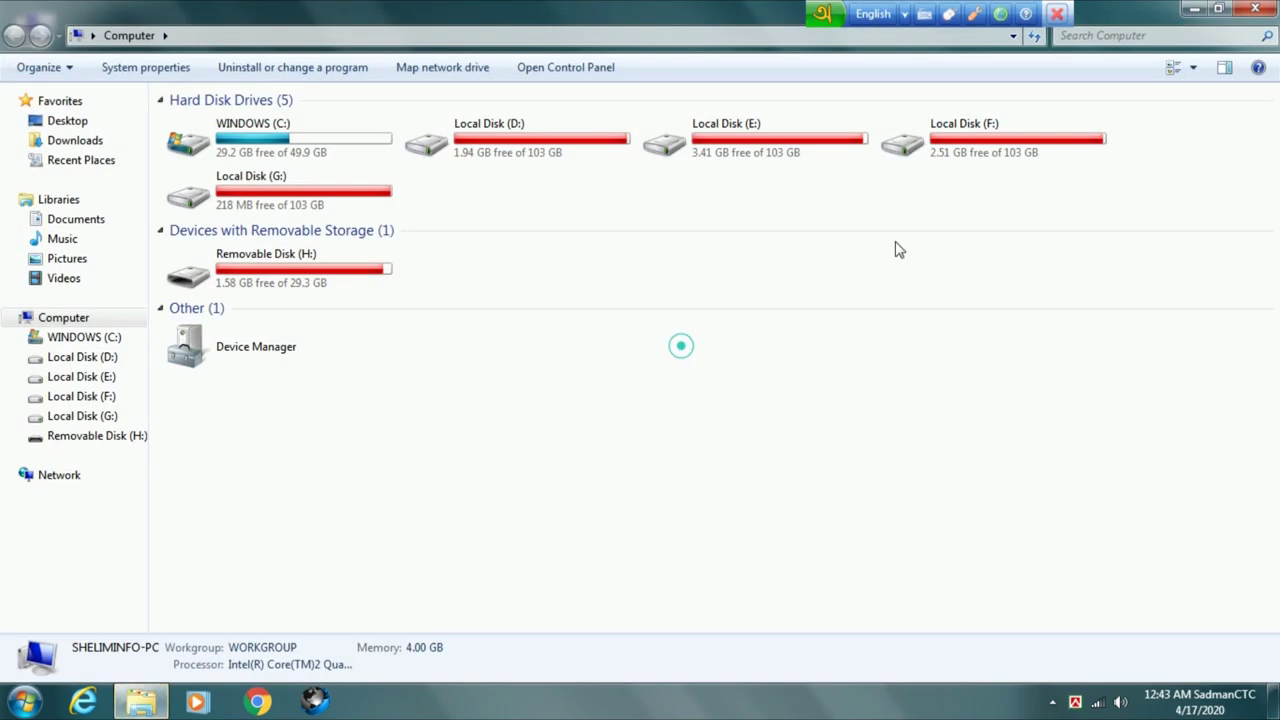
pyautogui.hotkey('alt', 'F4')
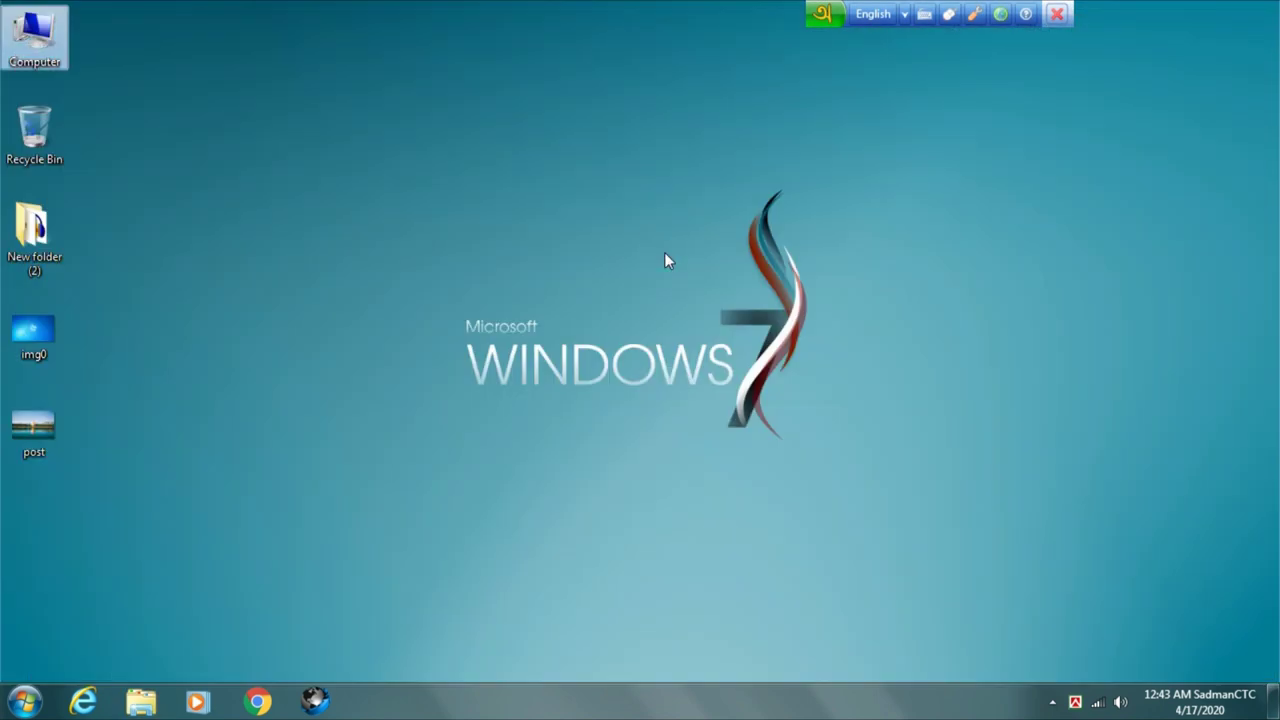
# Refresh the desktop, open the Computer window without using its desktop icon, and close it.
pyautogui.rightClick(602, 190)
pyautogui.click(688, 245)
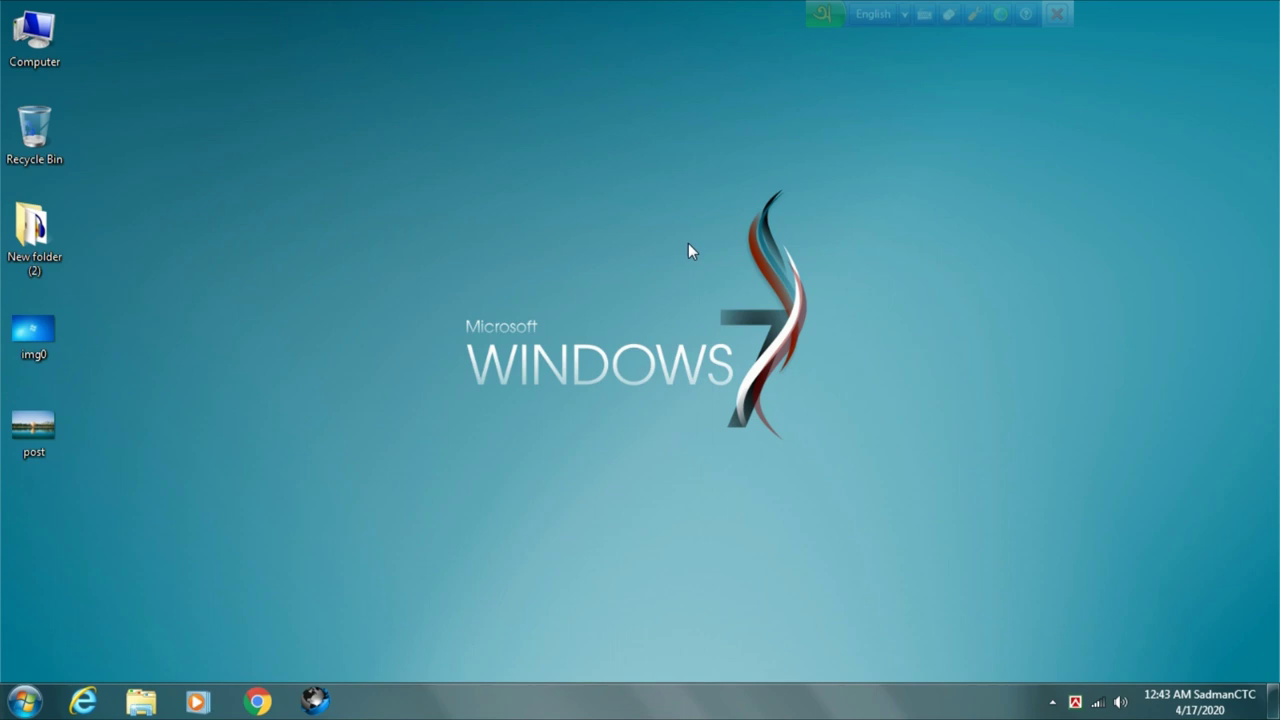
pyautogui.press('super+e')
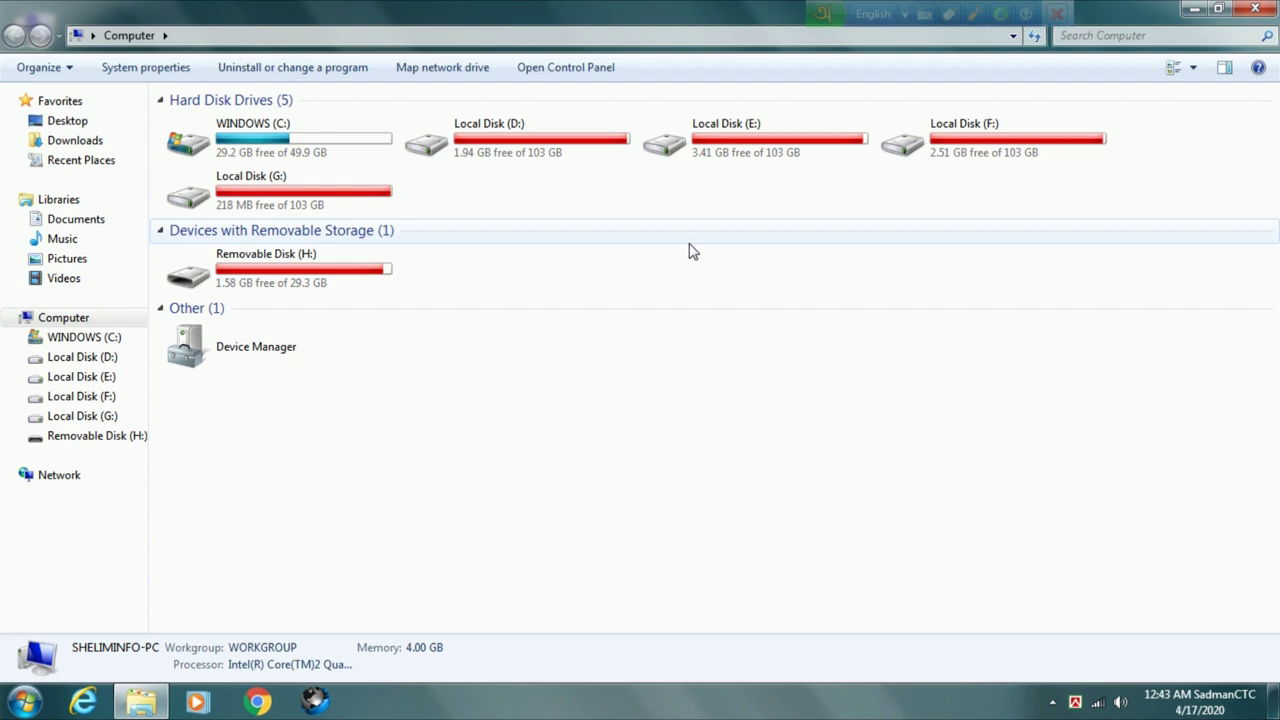
pyautogui.click(1255, 8)
# Refresh the desktop twice, view the Computer window from its desktop icon, close it and deselect the icon.
pyautogui.rightClick(568, 168)
pyautogui.click(608, 220)
pyautogui.rightClick(567, 152)
pyautogui.click(610, 204)
pyautogui.doubleClick(34, 38)
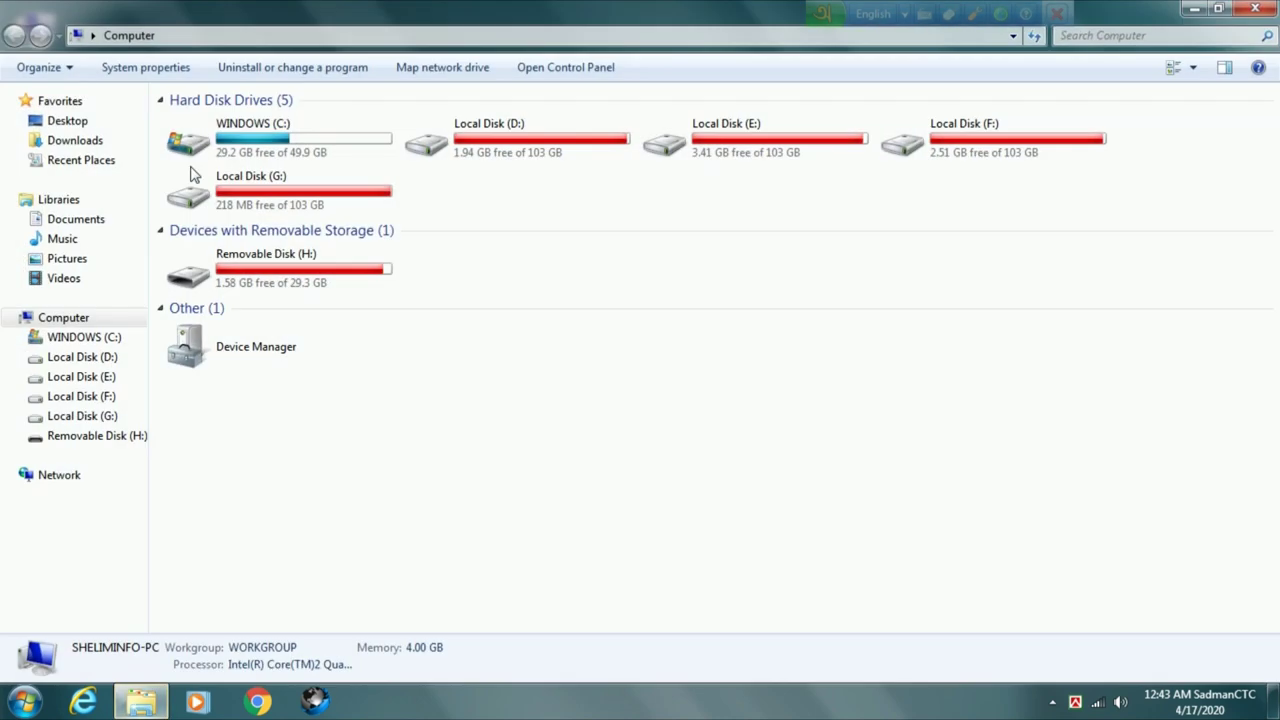
pyautogui.hotkey('alt', 'F4')
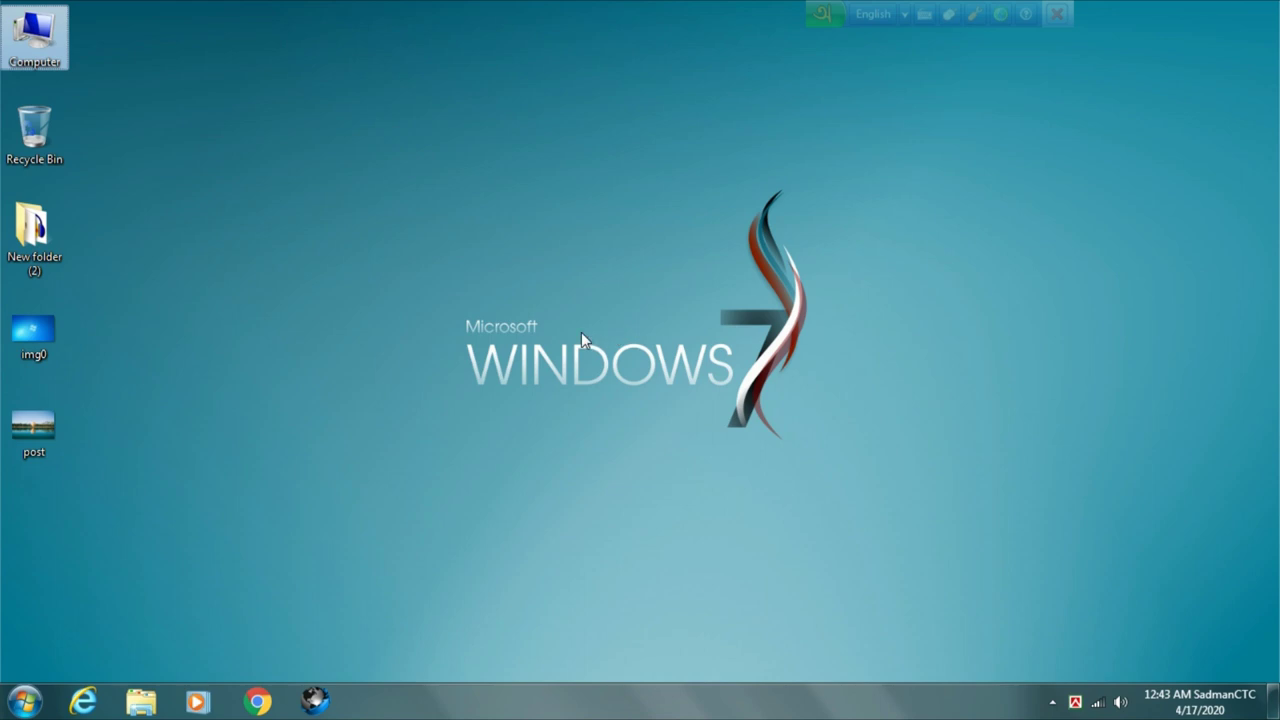
pyautogui.click(606, 325)
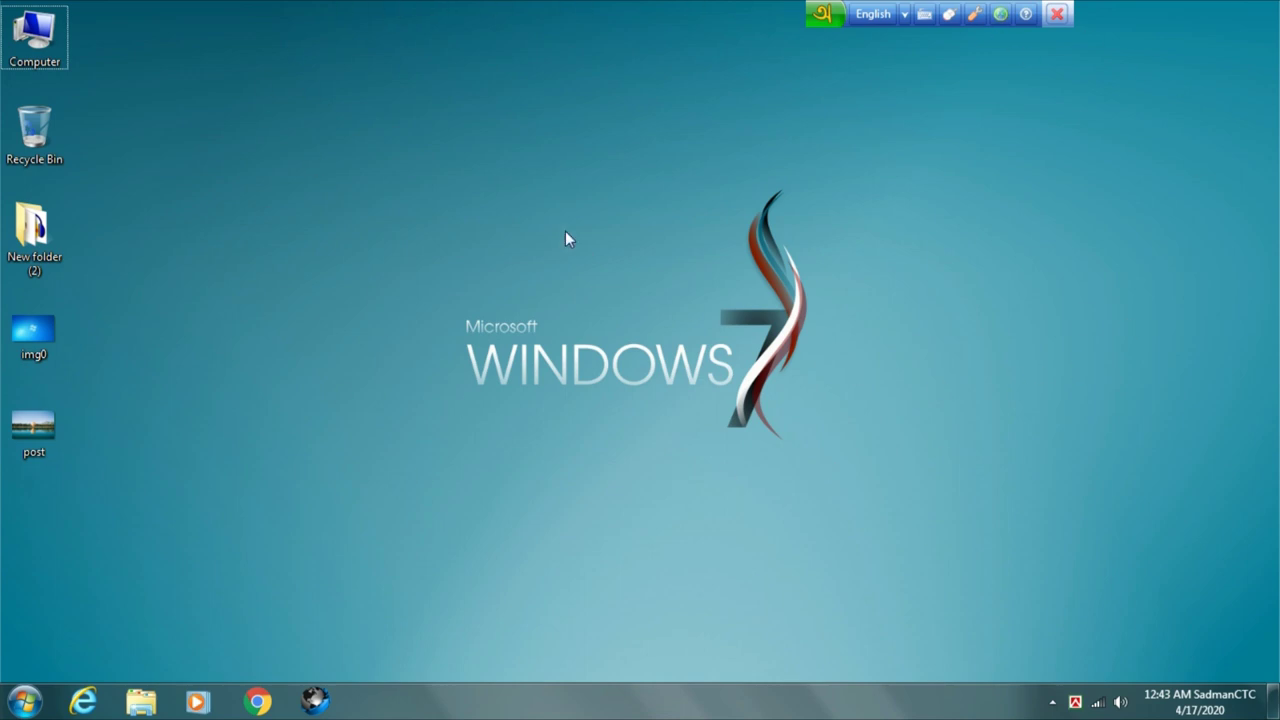
# Refresh the desktop five times and leave no icon selected.
pyautogui.rightClick(535, 193)
pyautogui.click(583, 250)
pyautogui.rightClick(557, 189)
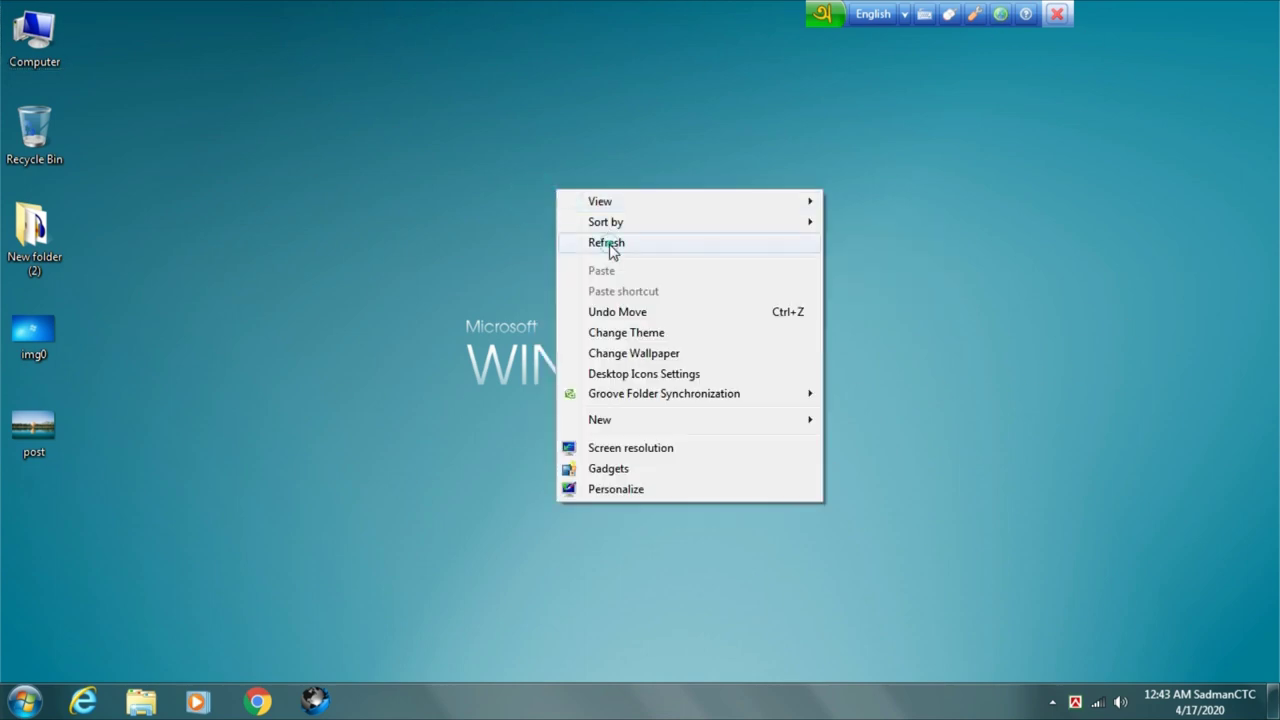
pyautogui.click(611, 247)
pyautogui.rightClick(600, 189)
pyautogui.click(642, 240)
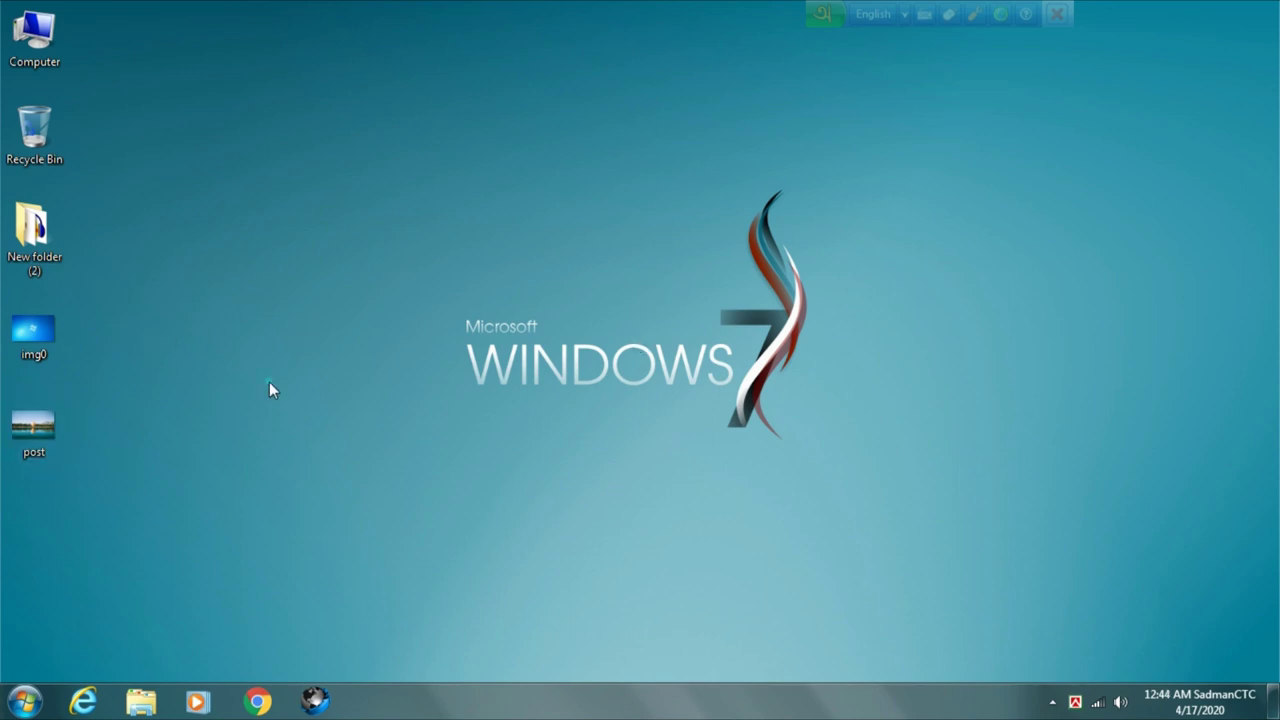
pyautogui.rightClick(423, 189)
pyautogui.click(491, 250)
pyautogui.rightClick(462, 194)
pyautogui.click(508, 252)
pyautogui.click(214, 324)
# View the img0 picture from the desktop, close it and refresh the desktop.
pyautogui.doubleClick(50, 335)
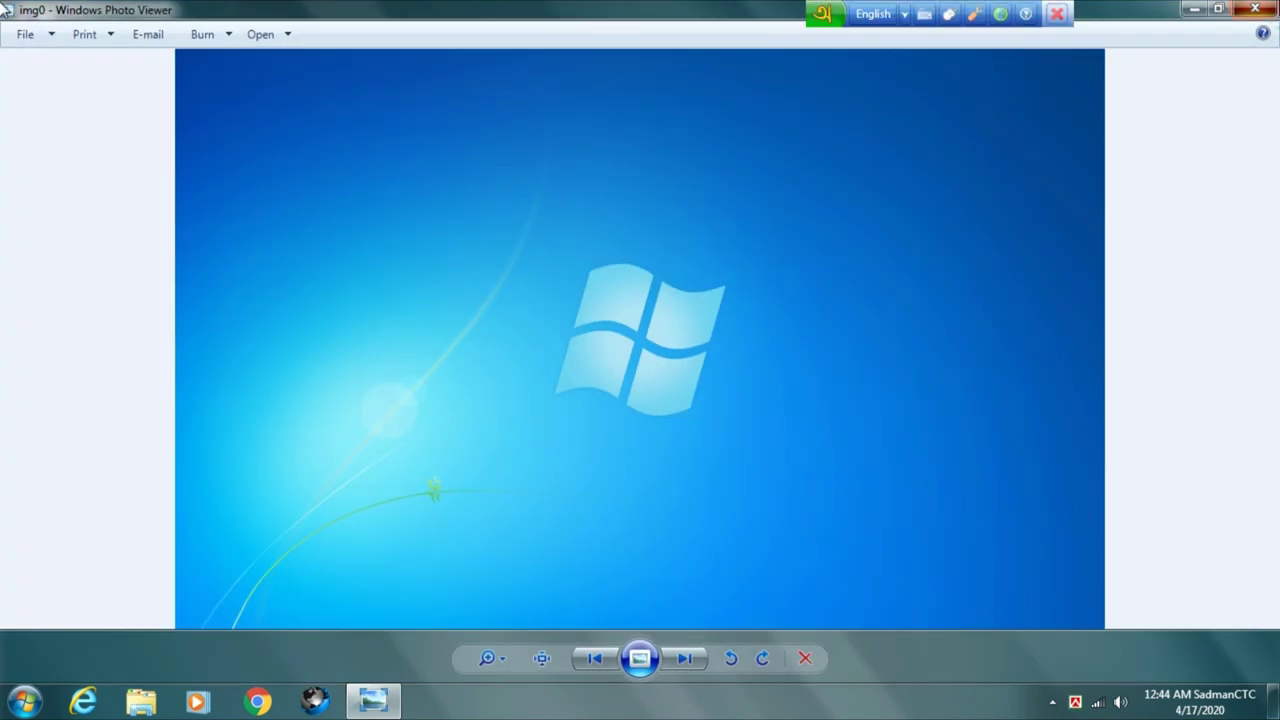
pyautogui.hotkey('alt', 'F4')
pyautogui.rightClick(666, 177)
pyautogui.click(712, 231)
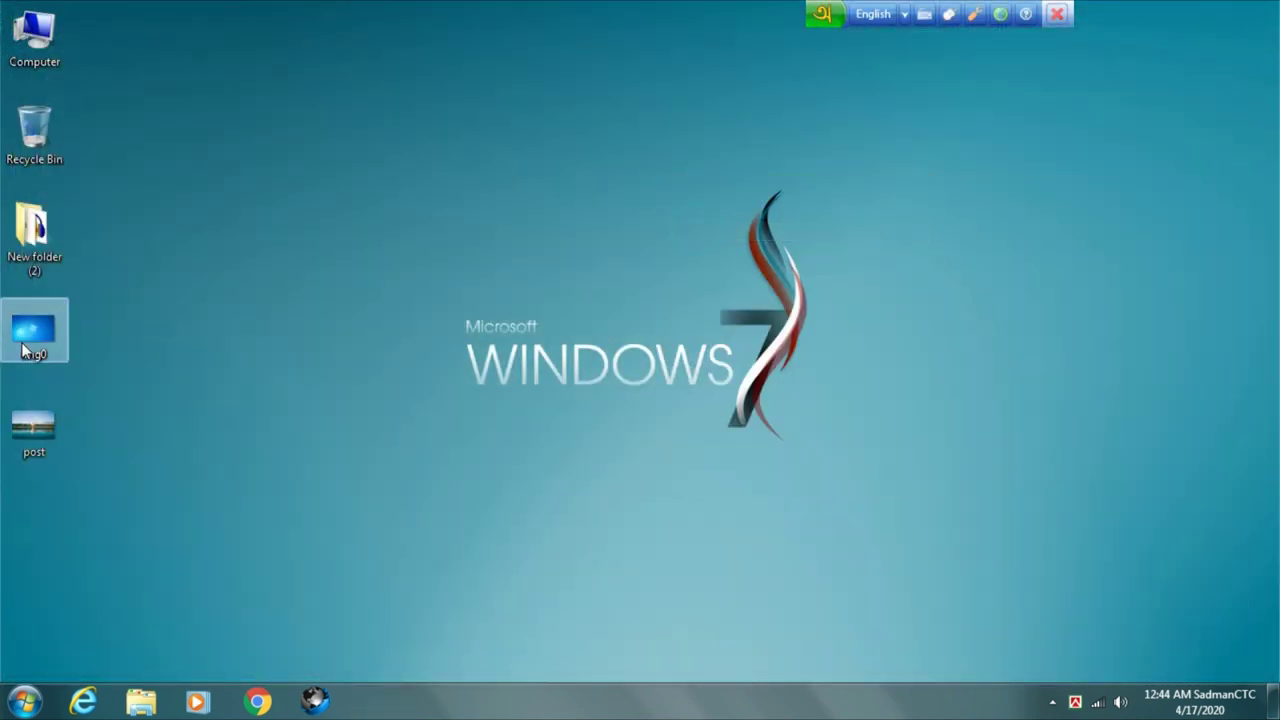
# Open the img0 picture, set it as the desktop background, close the viewer and refresh the desktop.
pyautogui.doubleClick(34, 330)
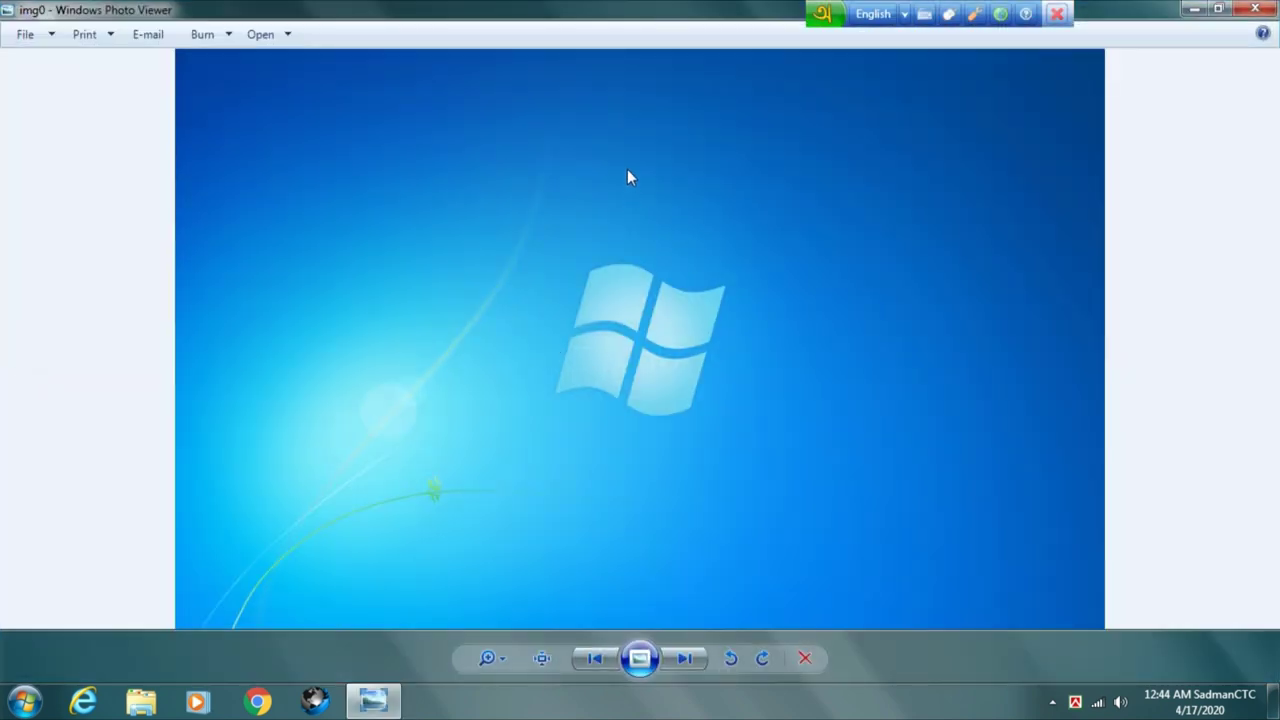
pyautogui.rightClick(621, 147)
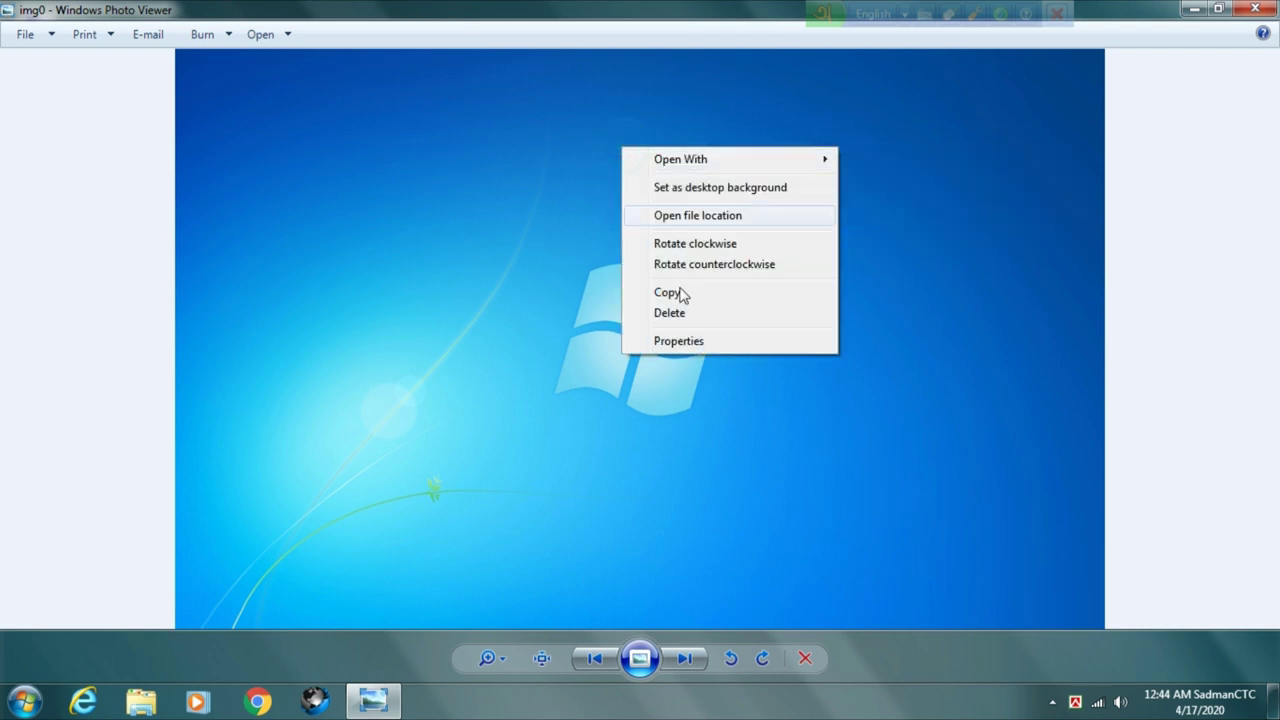
pyautogui.click(740, 187)
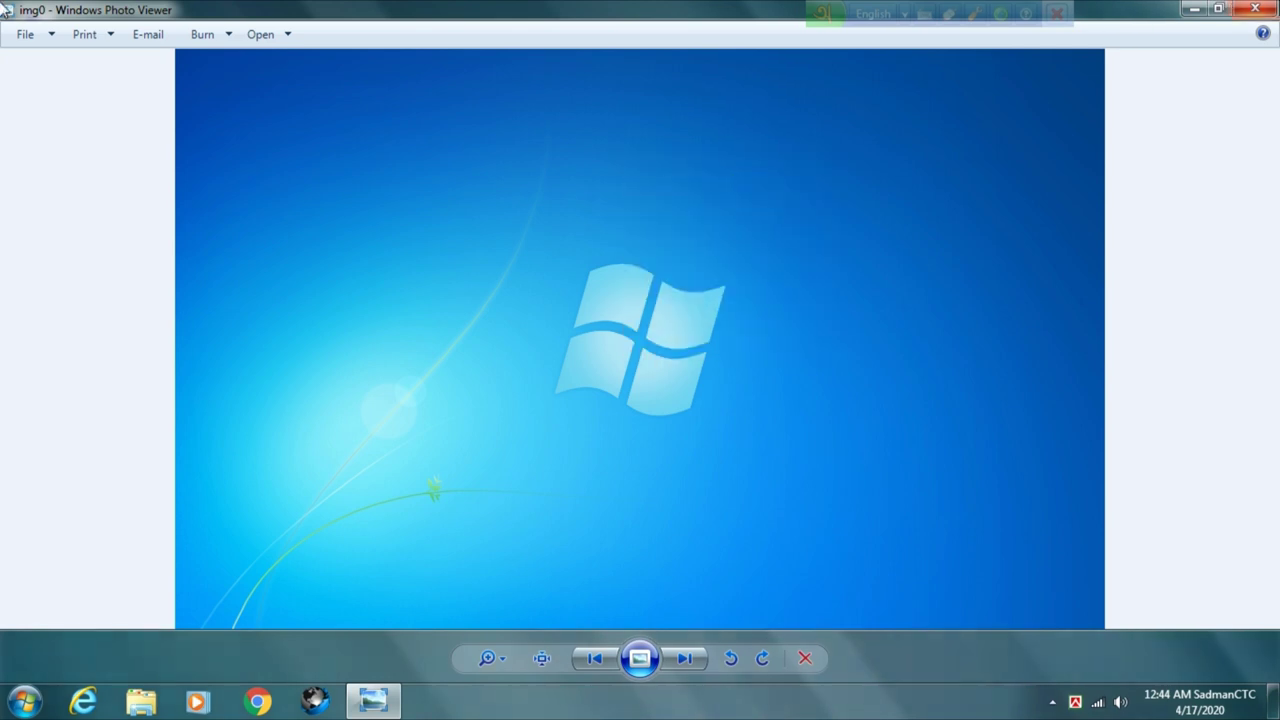
pyautogui.hotkey('alt', 'F4')
pyautogui.rightClick(567, 156)
pyautogui.rightClick(620, 158)
pyautogui.click(669, 214)
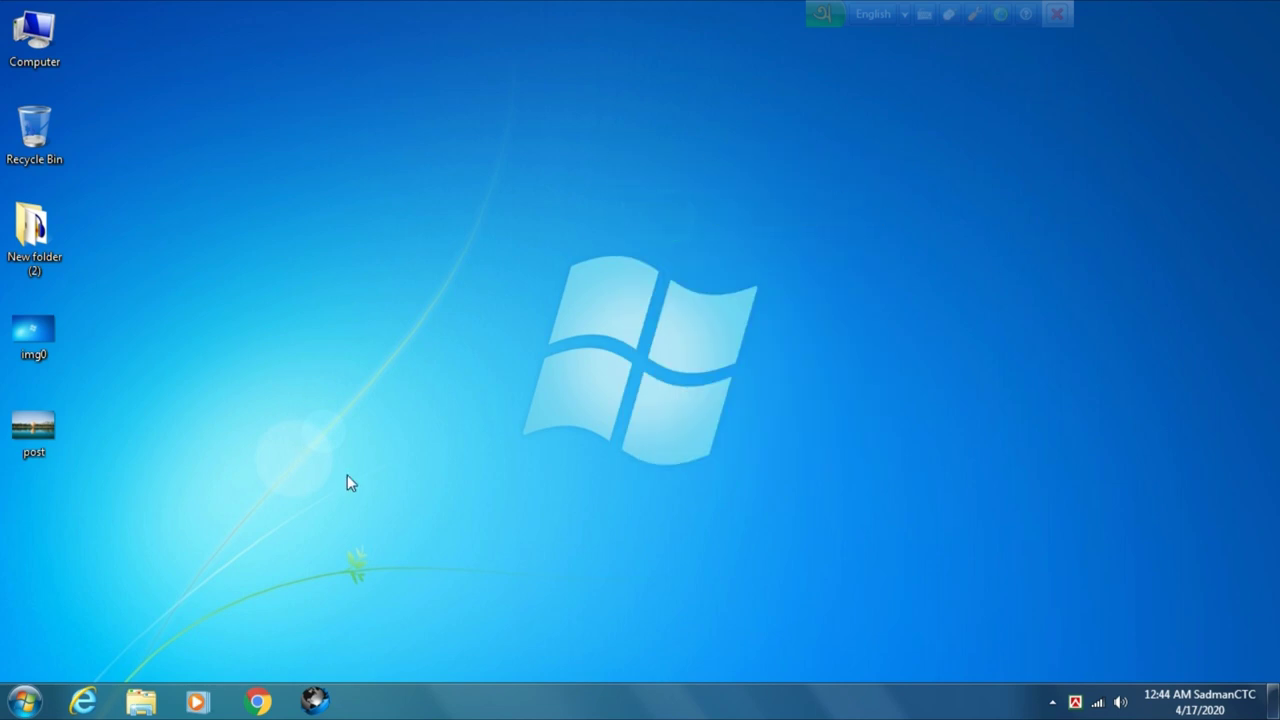
# Open the post picture, set it as the desktop background, close the viewer and refresh the desktop three times.
pyautogui.doubleClick(33, 430)
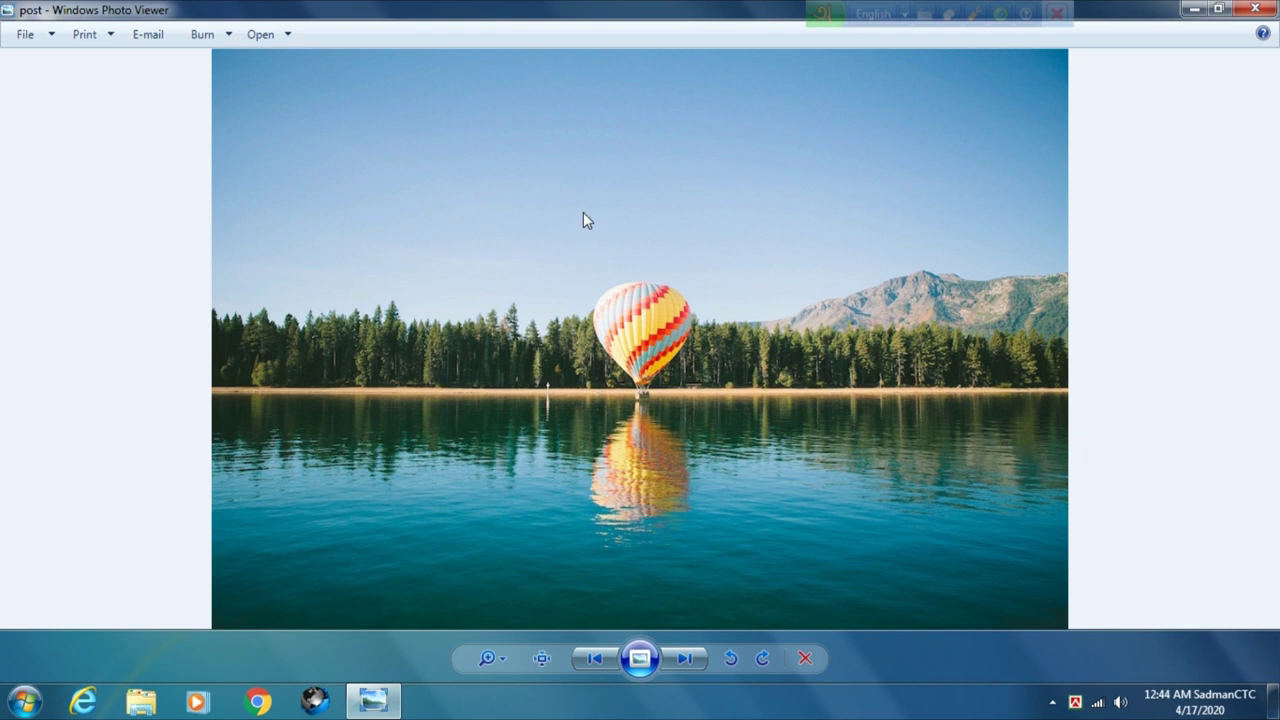
pyautogui.rightClick(584, 214)
pyautogui.click(660, 254)
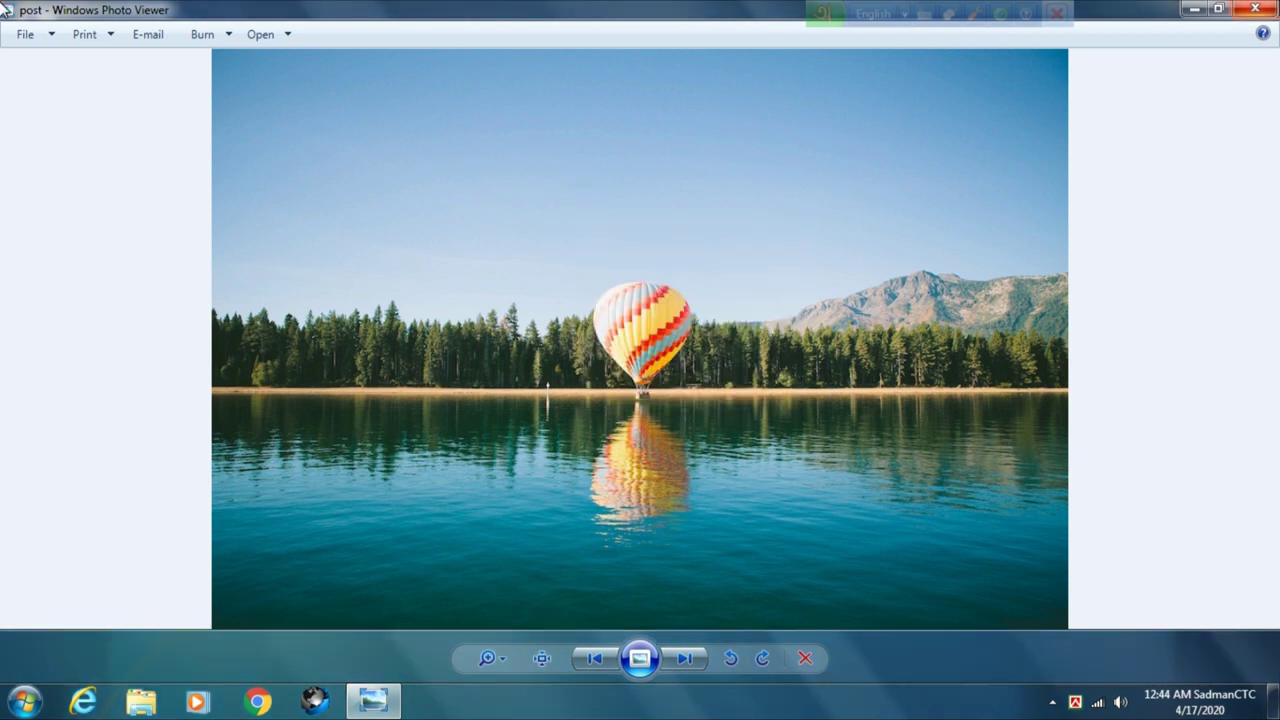
pyautogui.hotkey('alt', 'F4')
pyautogui.rightClick(443, 158)
pyautogui.click(497, 212)
pyautogui.rightClick(439, 158)
pyautogui.click(497, 212)
pyautogui.rightClick(442, 162)
pyautogui.click(505, 218)
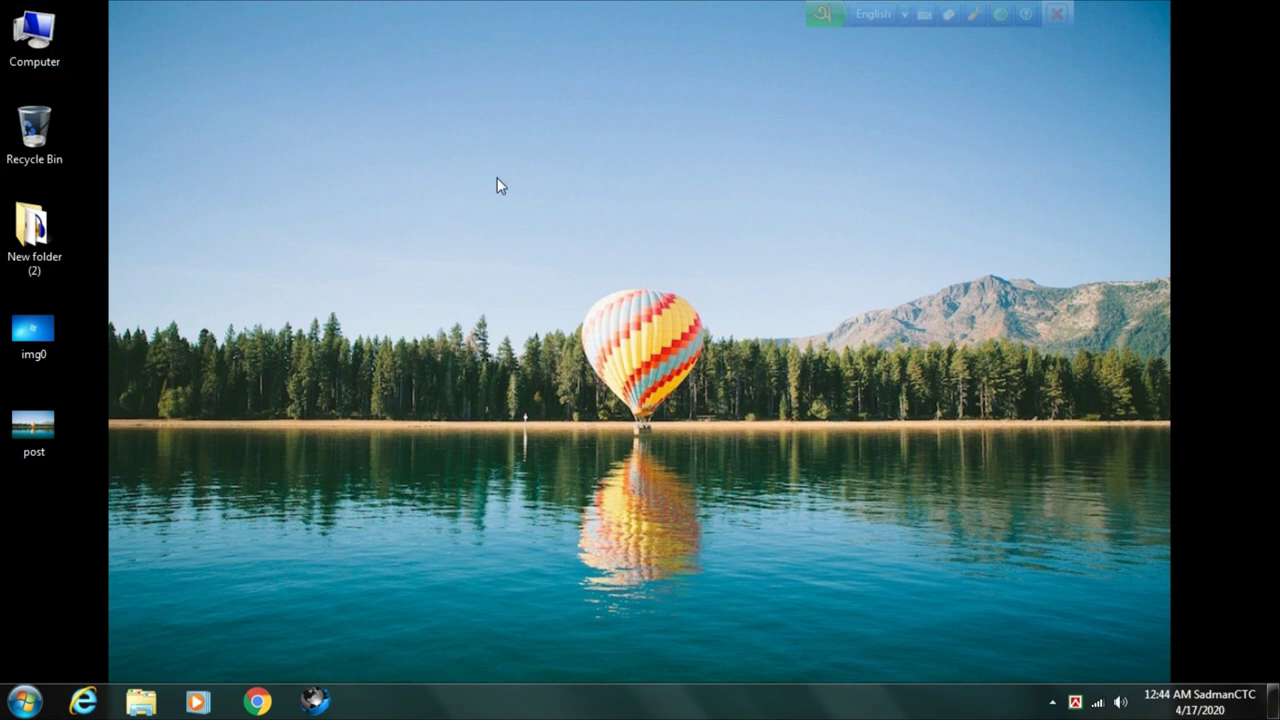
# Mark the desktop icon area with a red rectangle and clear the marking.
pyautogui.press('Print')
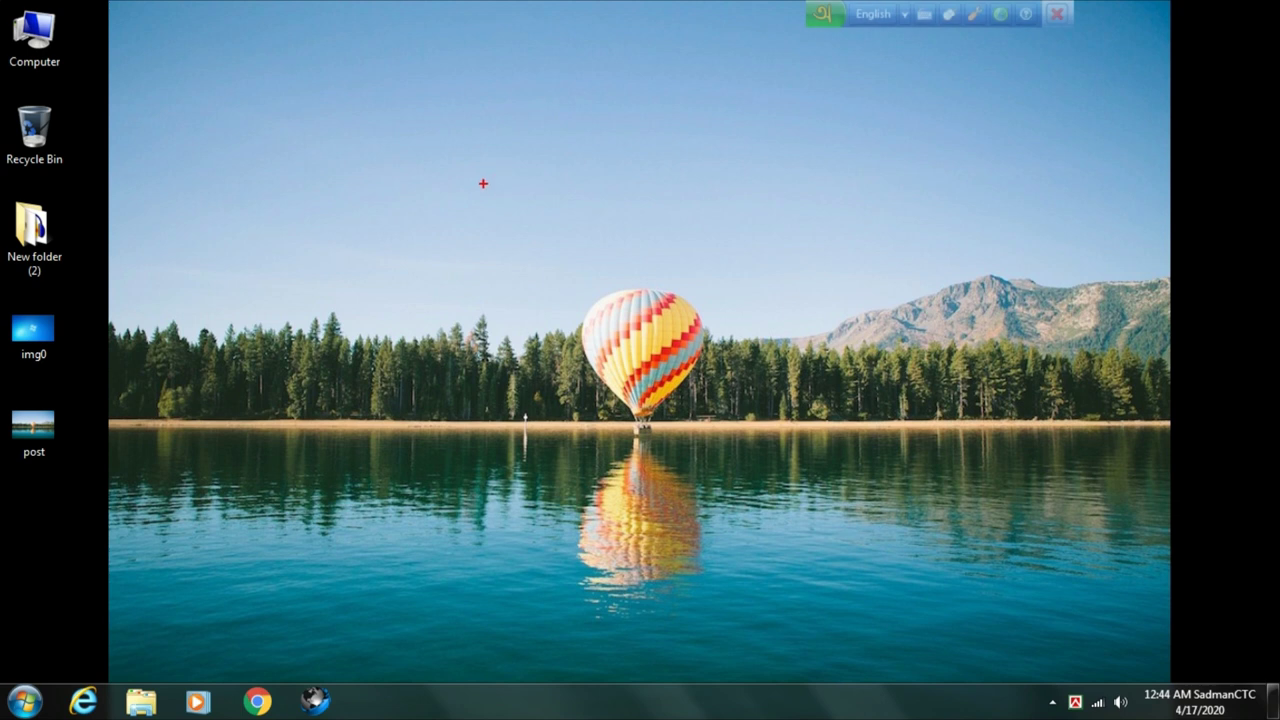
pyautogui.moveTo(203, 668); pyautogui.dragTo(203, 680)
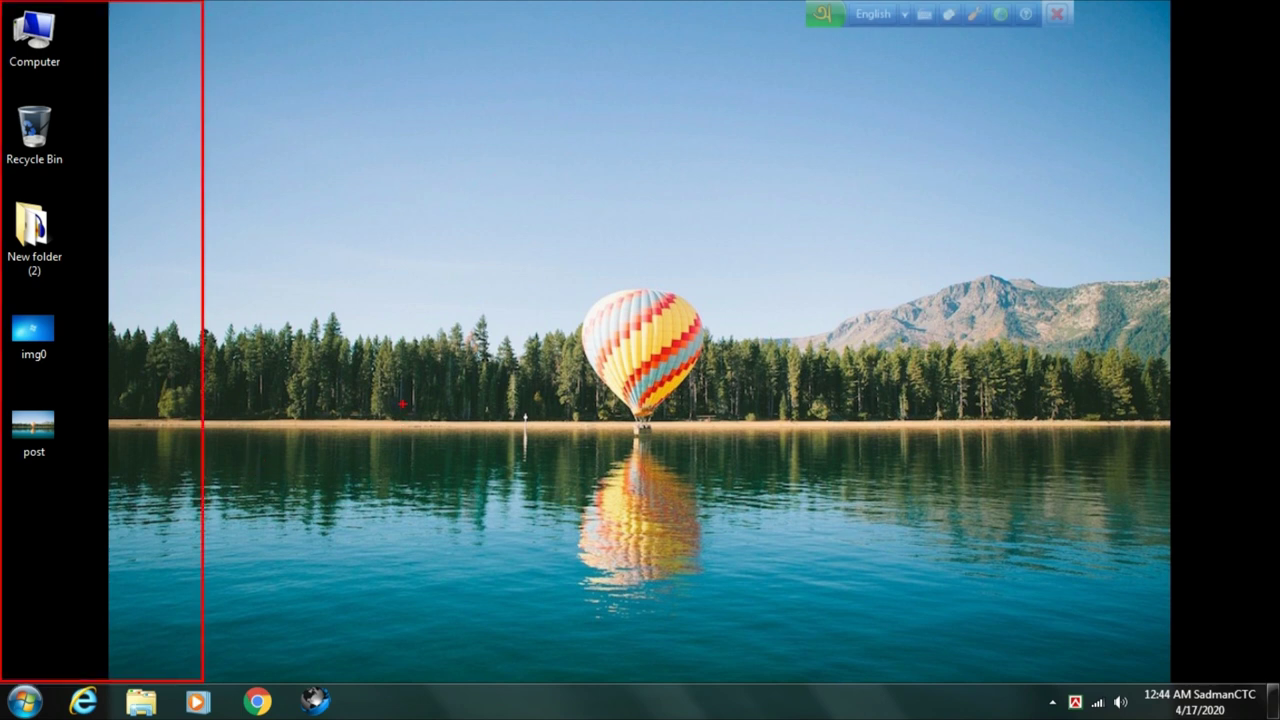
pyautogui.press('Escape')
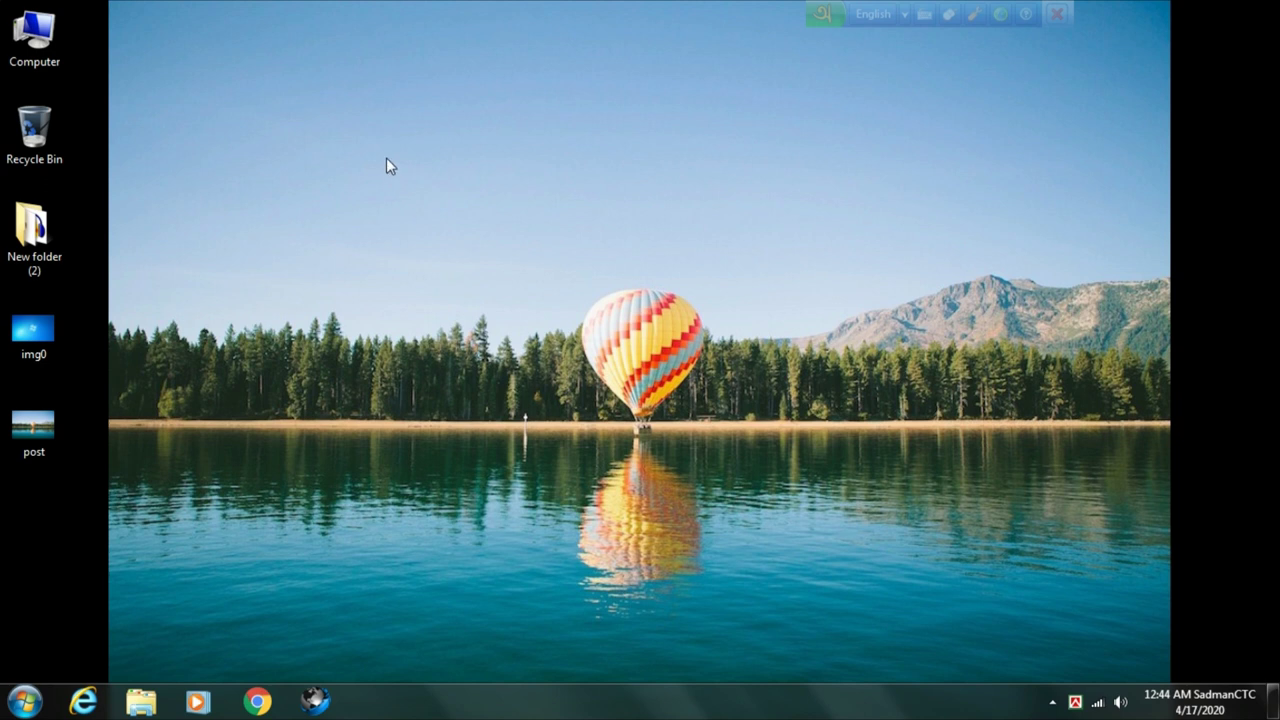
# Refresh the desktop and change the desktop icons to the Large icons size.
pyautogui.rightClick(515, 117)
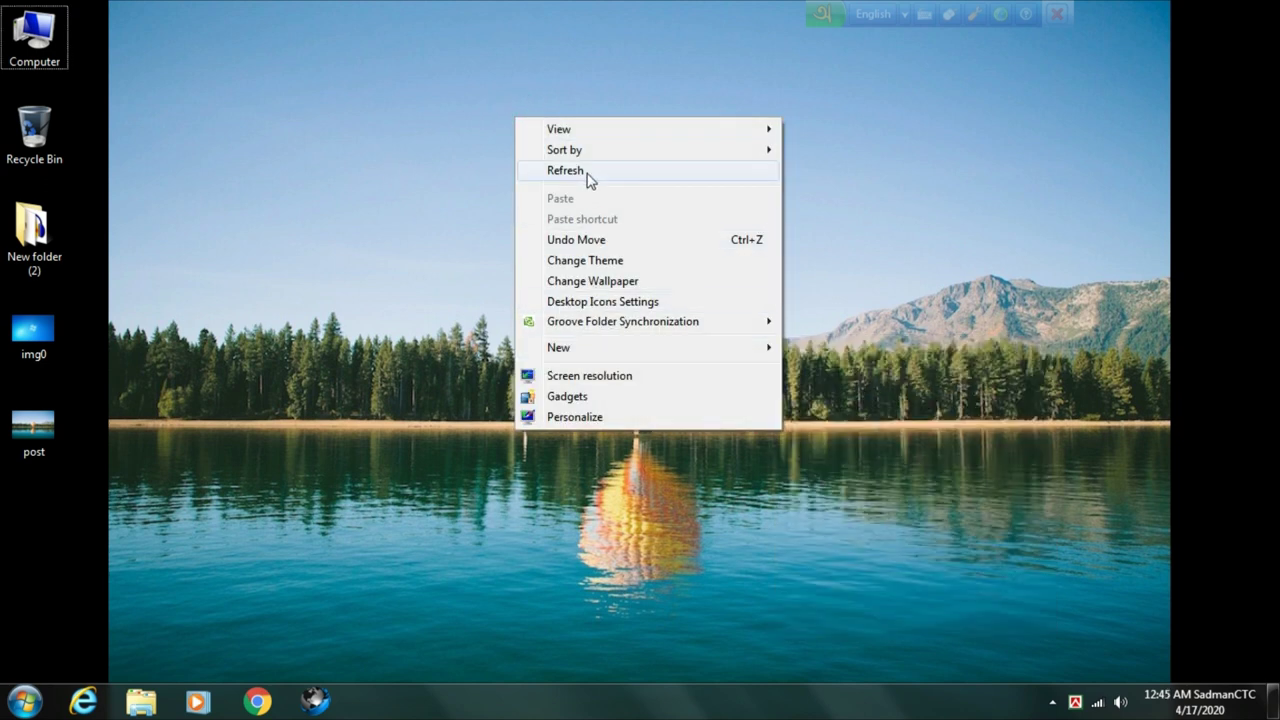
pyautogui.click(589, 176)
pyautogui.rightClick(552, 121)
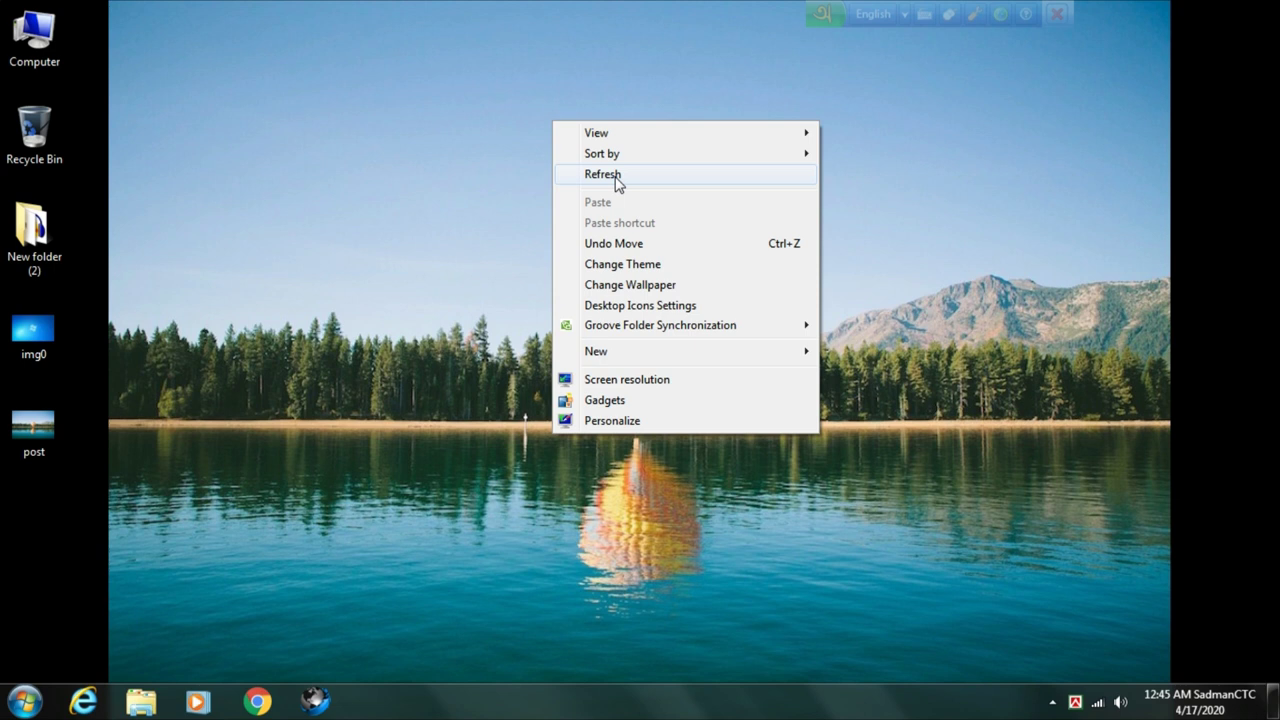
pyautogui.moveTo(677, 140)
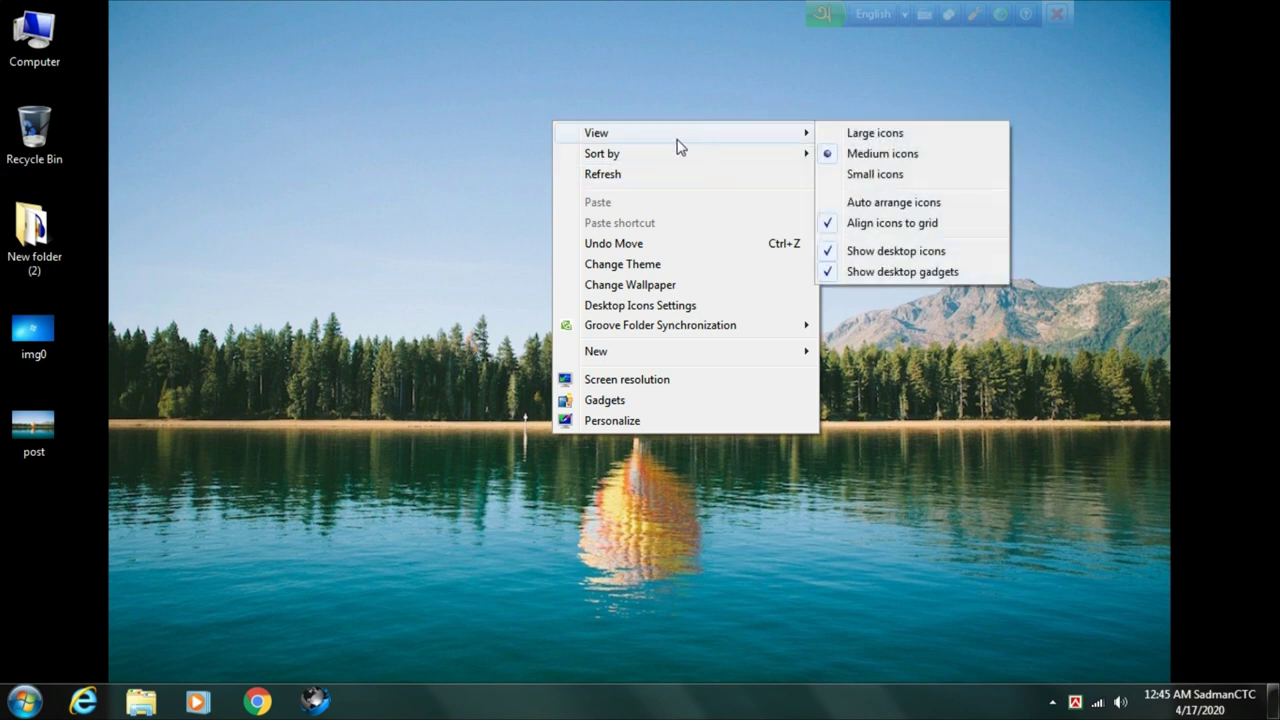
pyautogui.rightClick(632, 45)
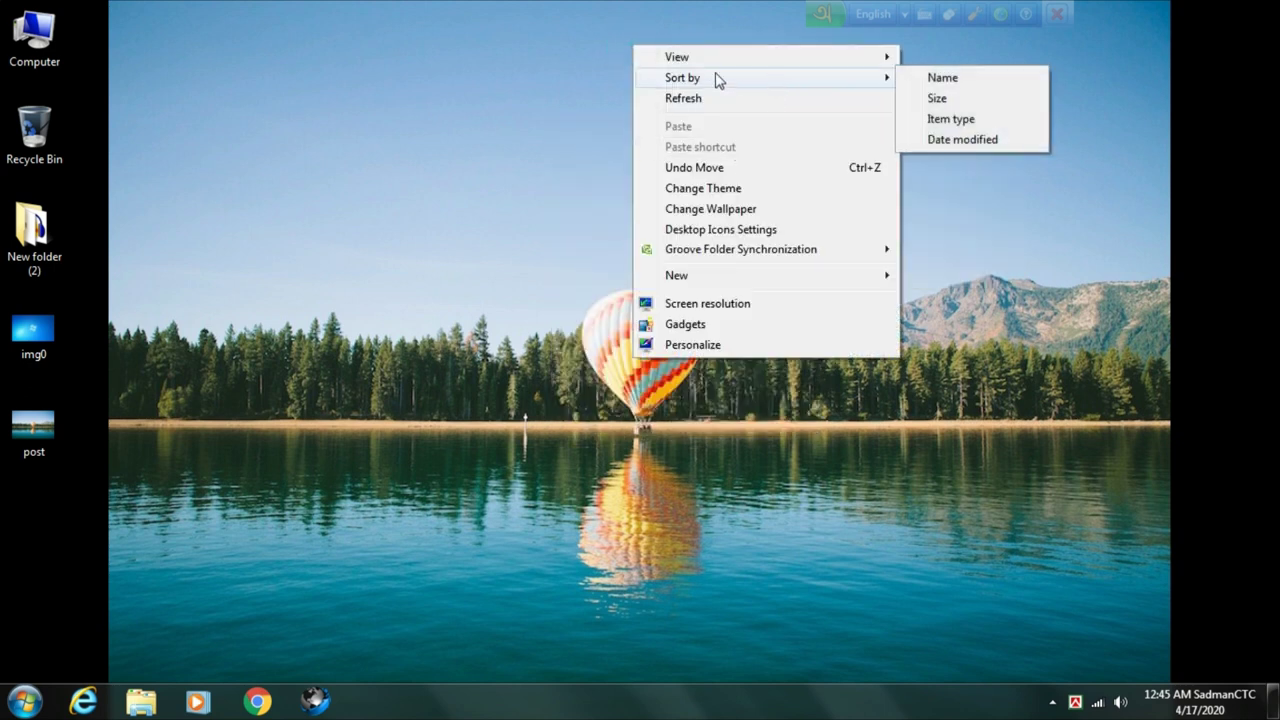
pyautogui.moveTo(762, 64)
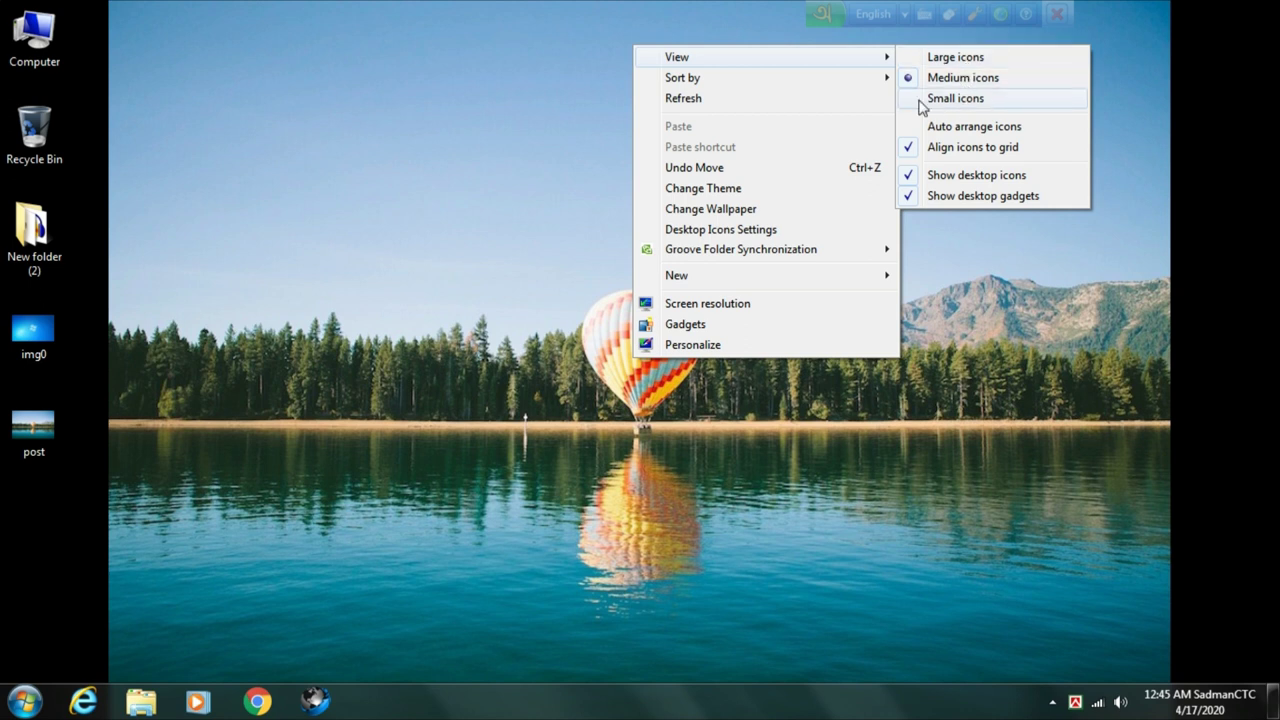
pyautogui.click(955, 60)
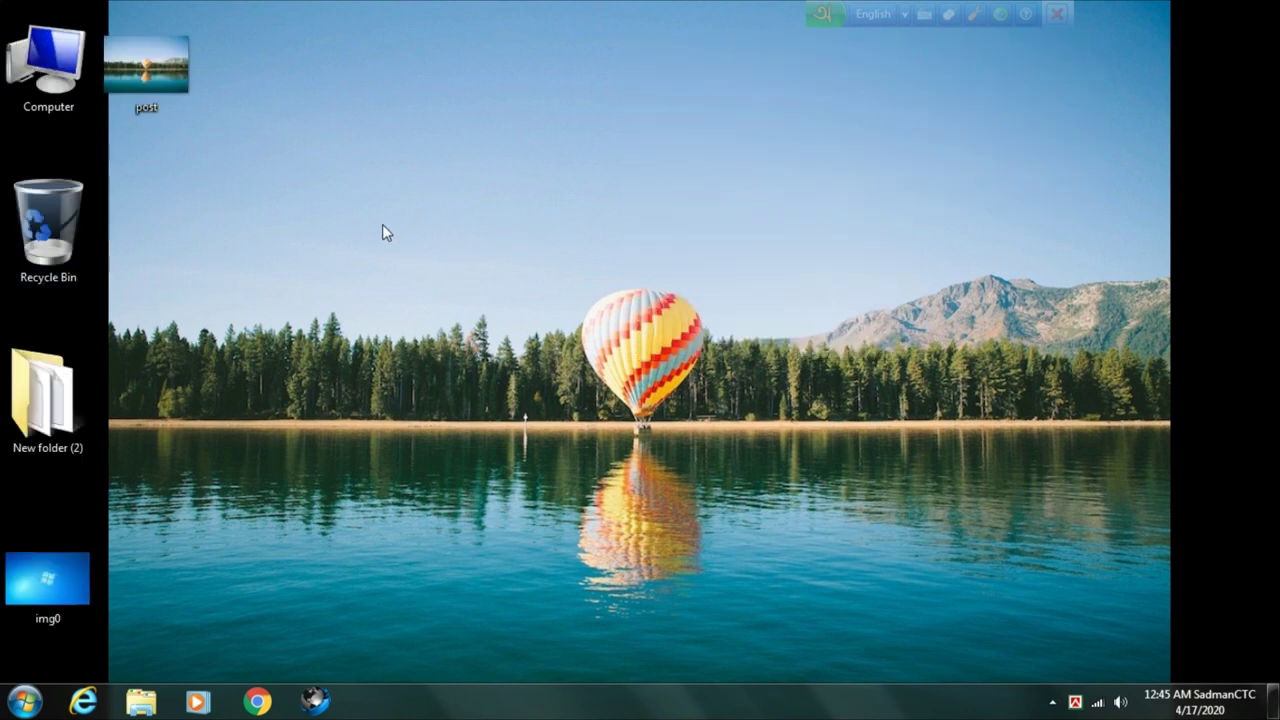
# Open the img0 picture from the desktop, set it as the desktop background and close the viewer.
pyautogui.doubleClick(28, 586)
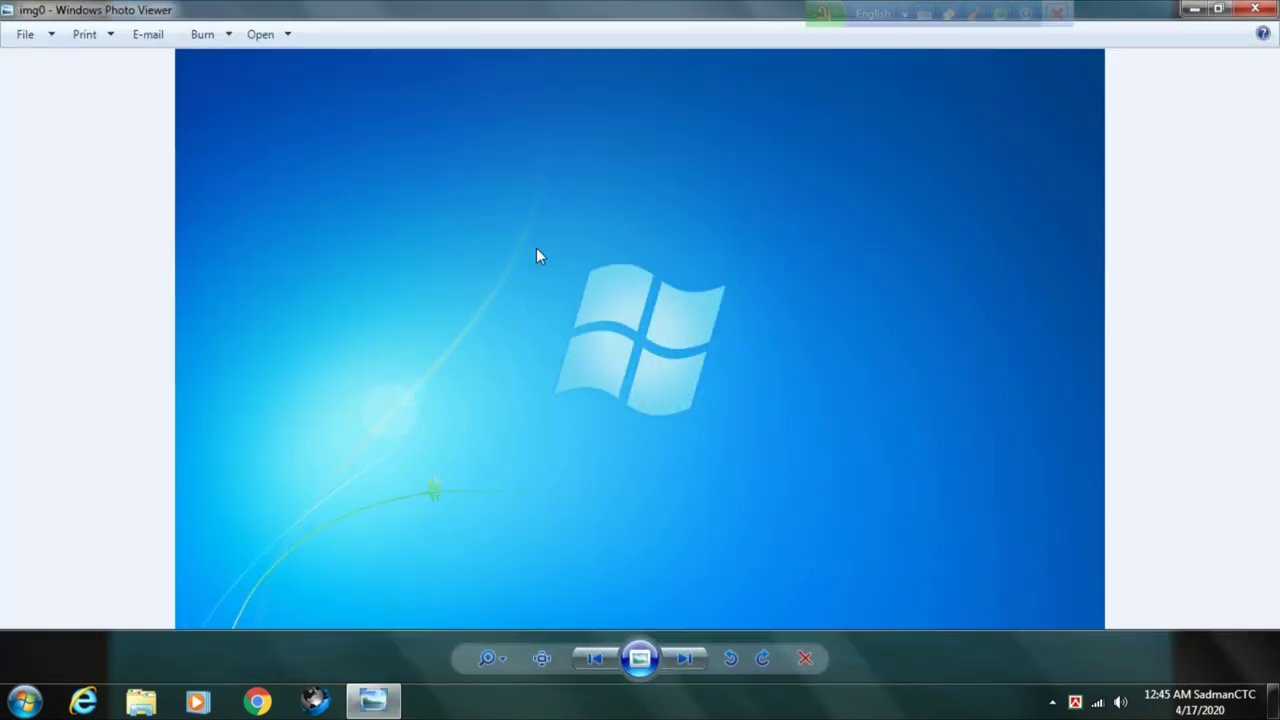
pyautogui.rightClick(536, 247)
pyautogui.click(663, 289)
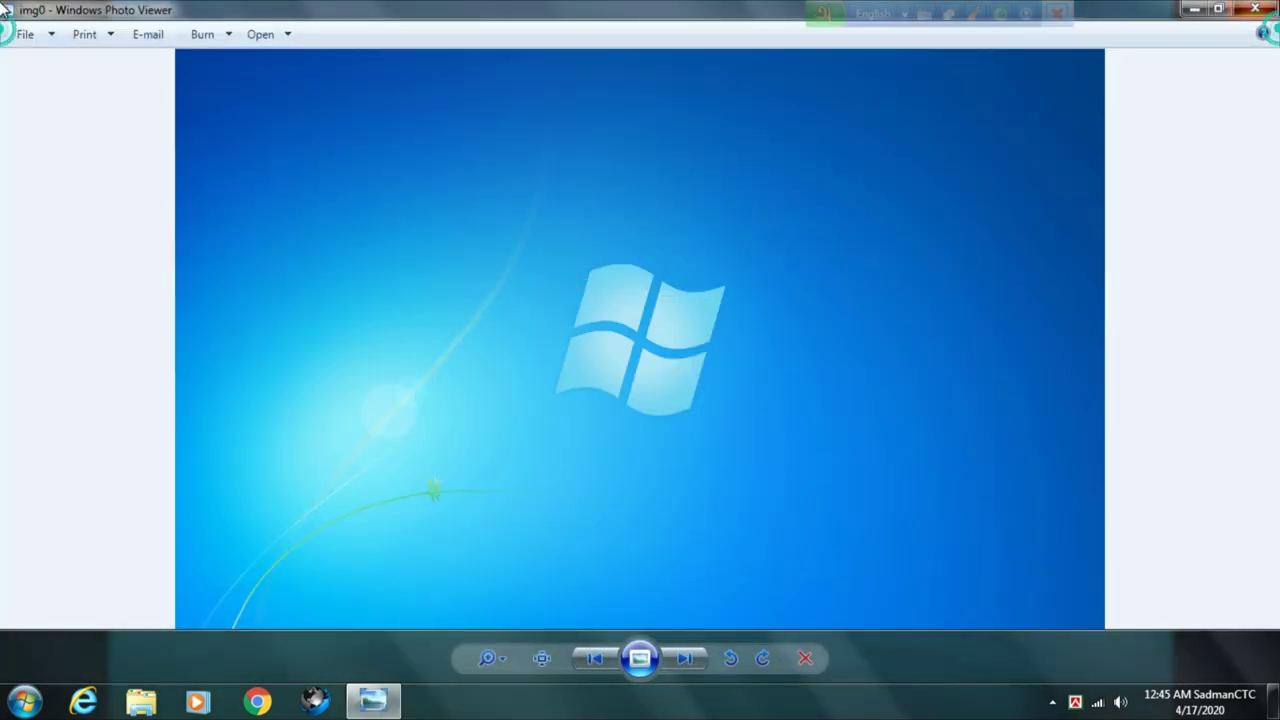
pyautogui.hotkey('alt', 'F4')
# Change the desktop icons to Medium icons and then to Small icons.
pyautogui.rightClick(424, 152)
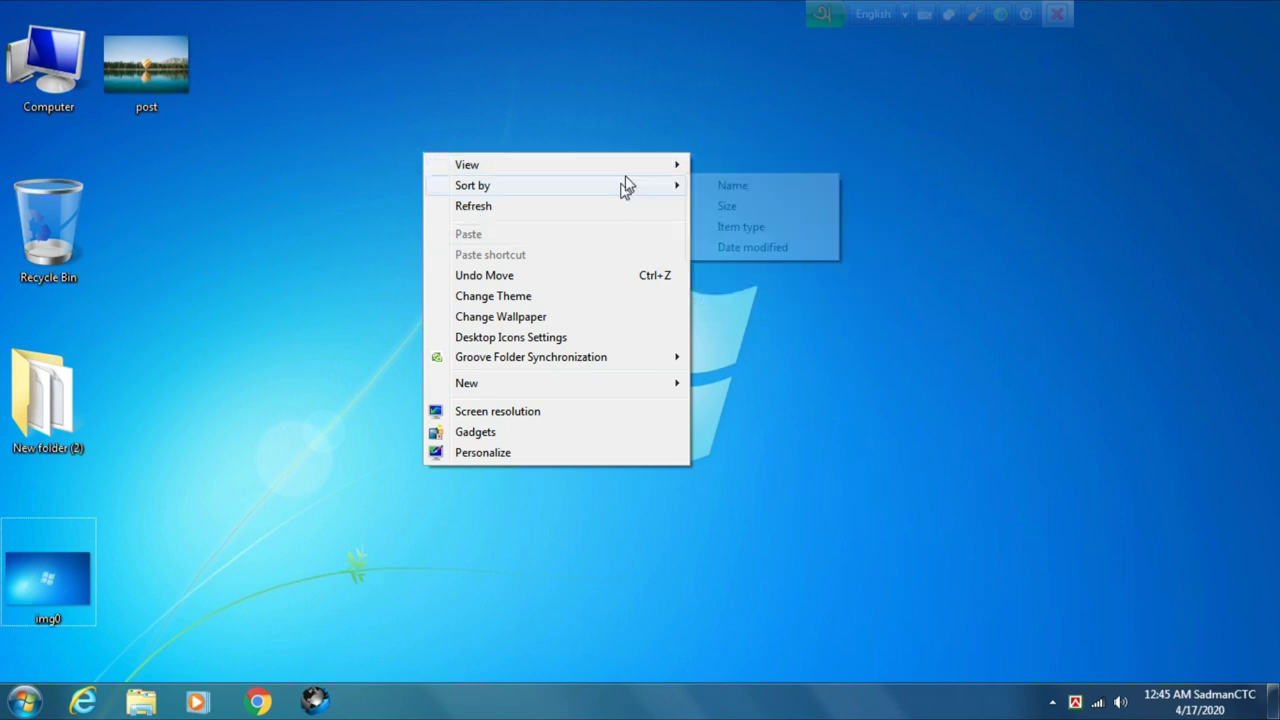
pyautogui.moveTo(633, 172)
pyautogui.click(770, 187)
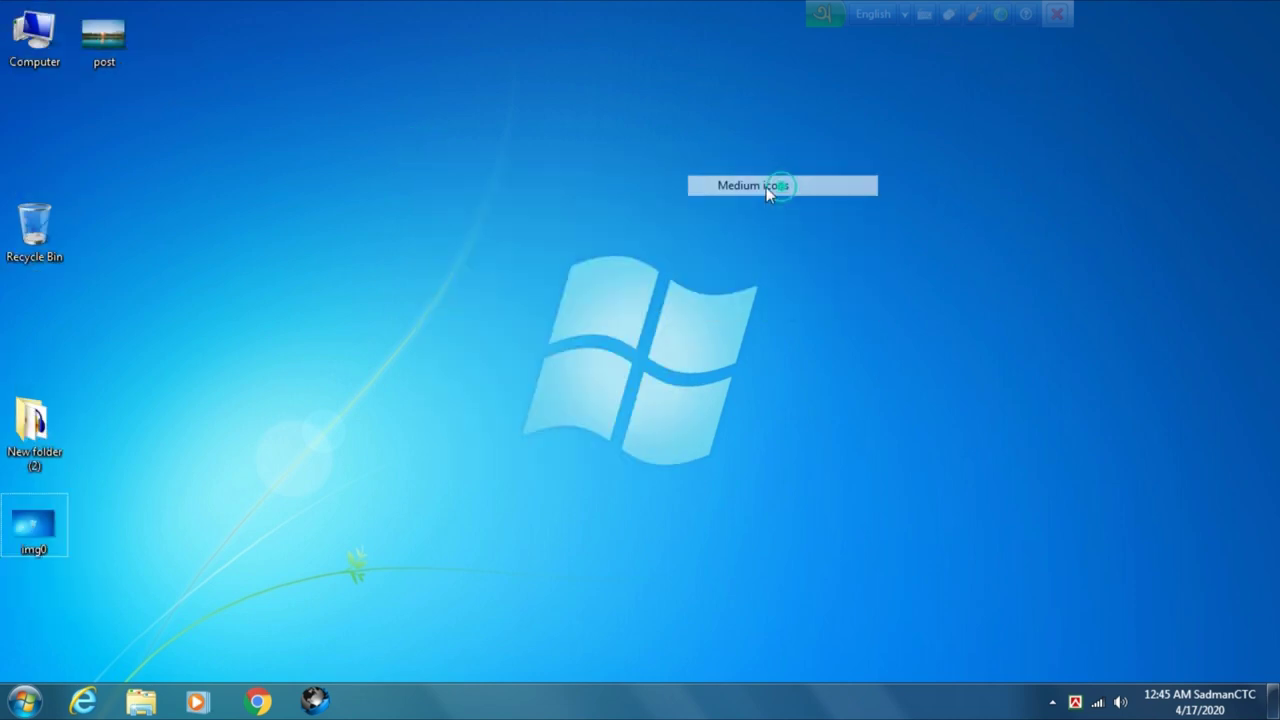
pyautogui.rightClick(476, 139)
pyautogui.moveTo(677, 150)
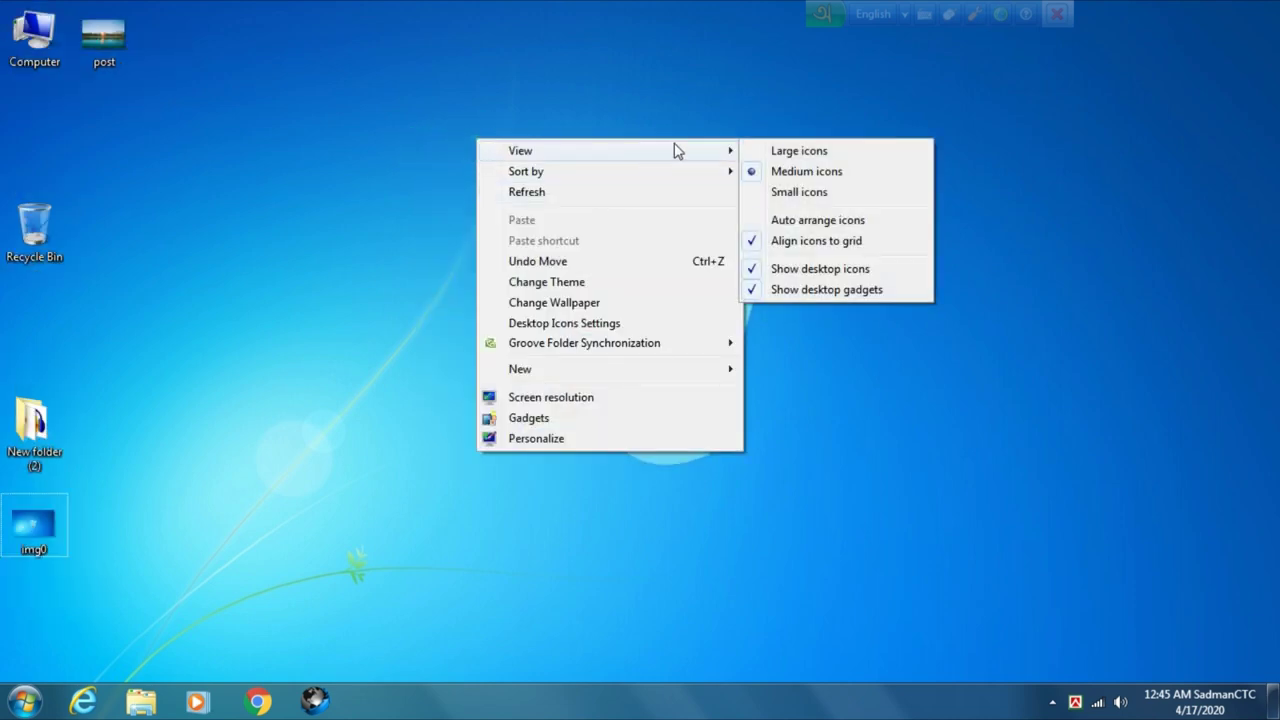
pyautogui.click(805, 195)
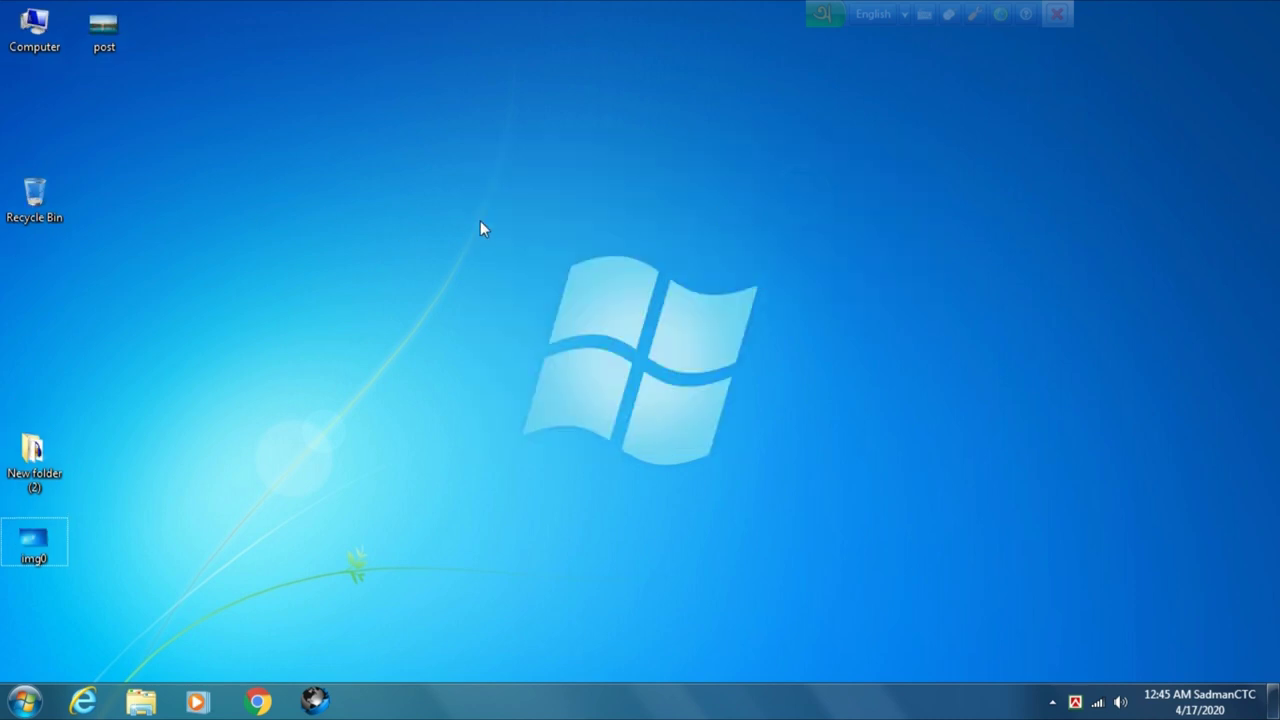
# Sort the desktop icons by Name twice to reverse their order and restore it.
pyautogui.rightClick(509, 139)
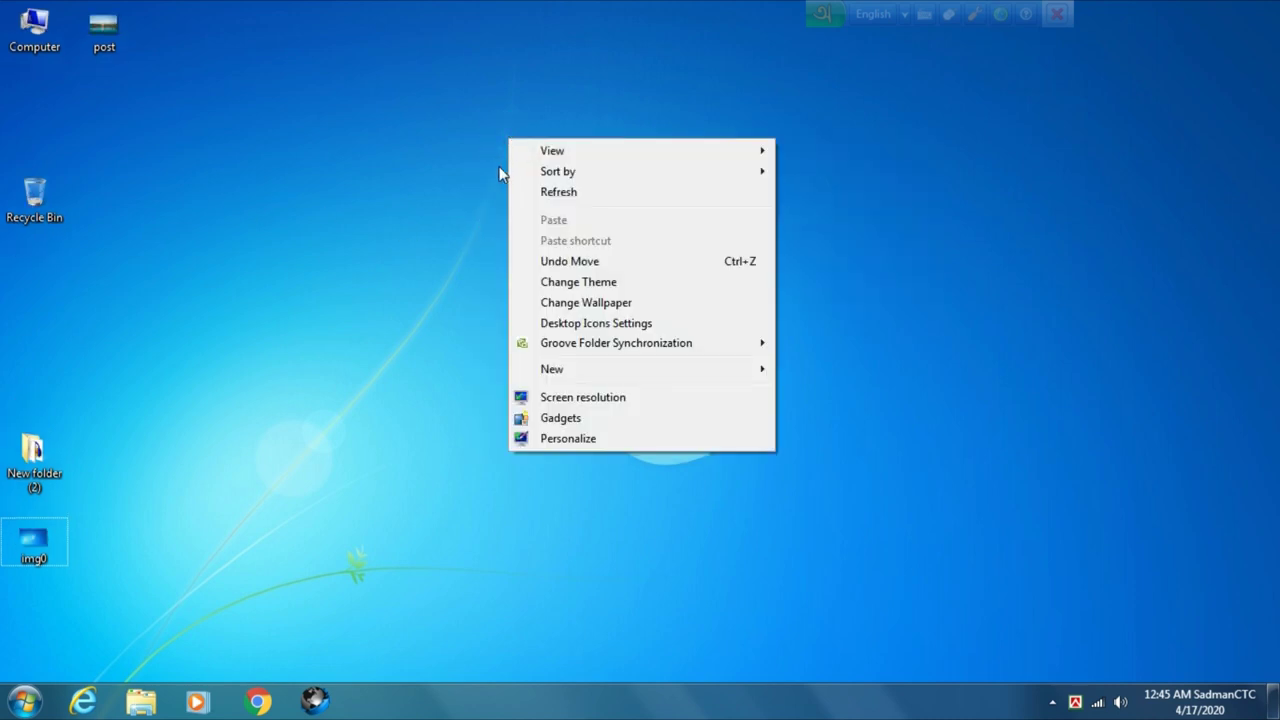
pyautogui.moveTo(599, 178)
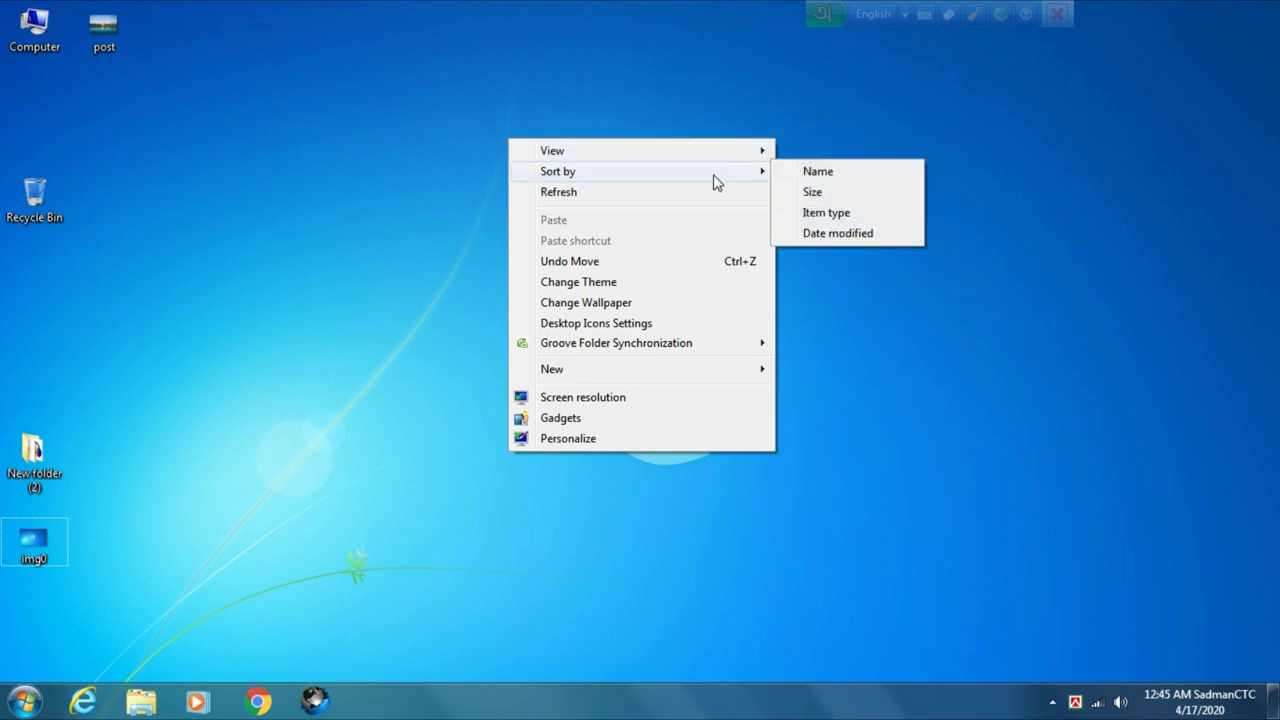
pyautogui.click(849, 176)
pyautogui.rightClick(492, 96)
pyautogui.moveTo(663, 140)
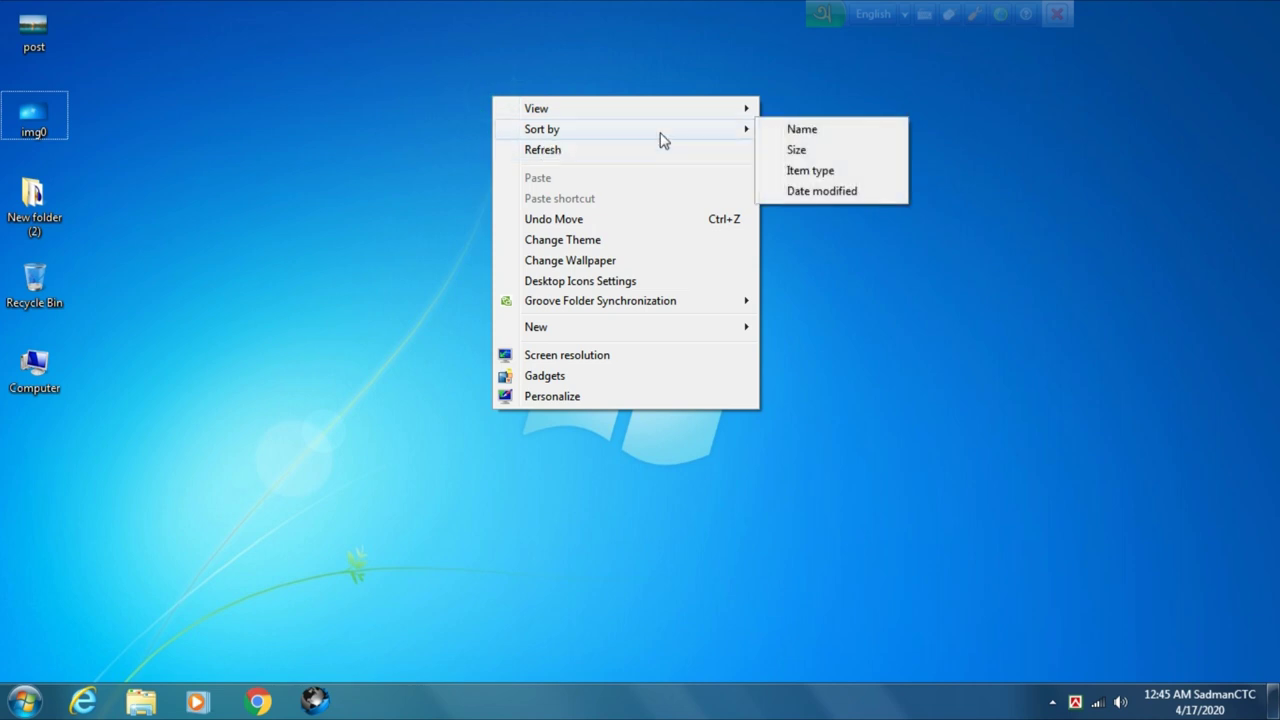
pyautogui.click(790, 131)
# Sort the desktop icons by Size and then by Item type.
pyautogui.rightClick(546, 183)
pyautogui.moveTo(703, 218)
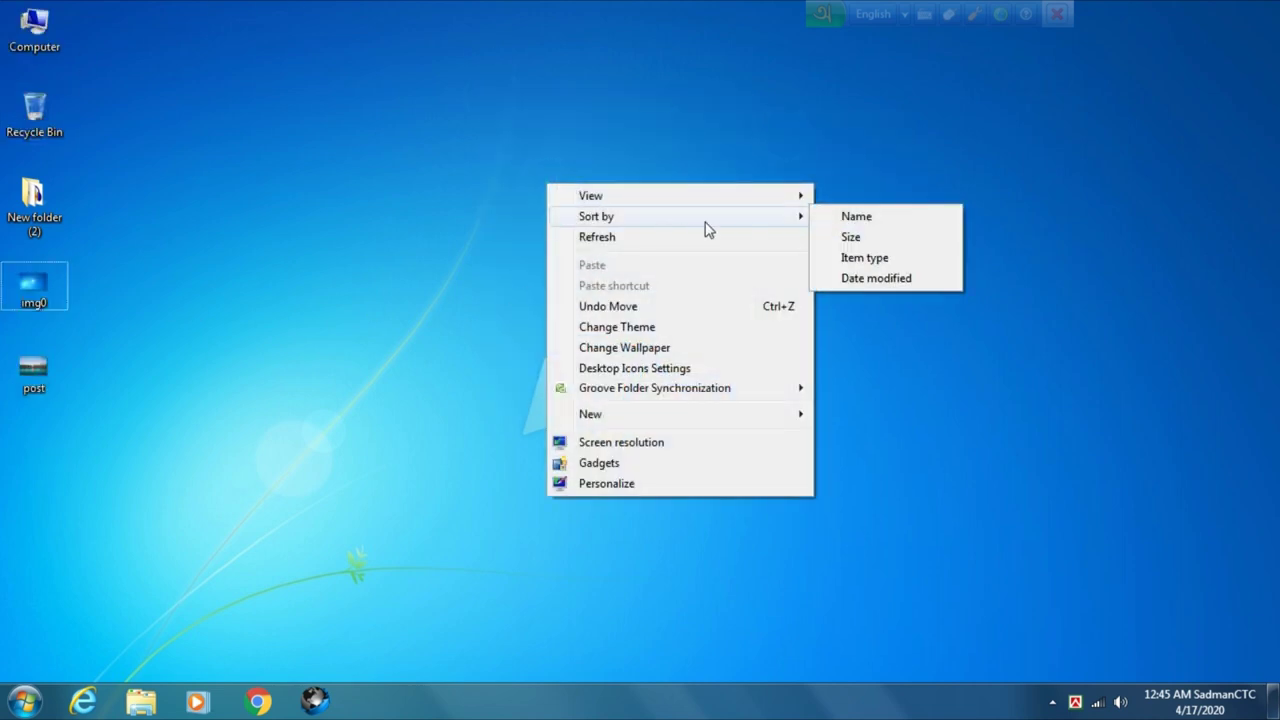
pyautogui.click(852, 237)
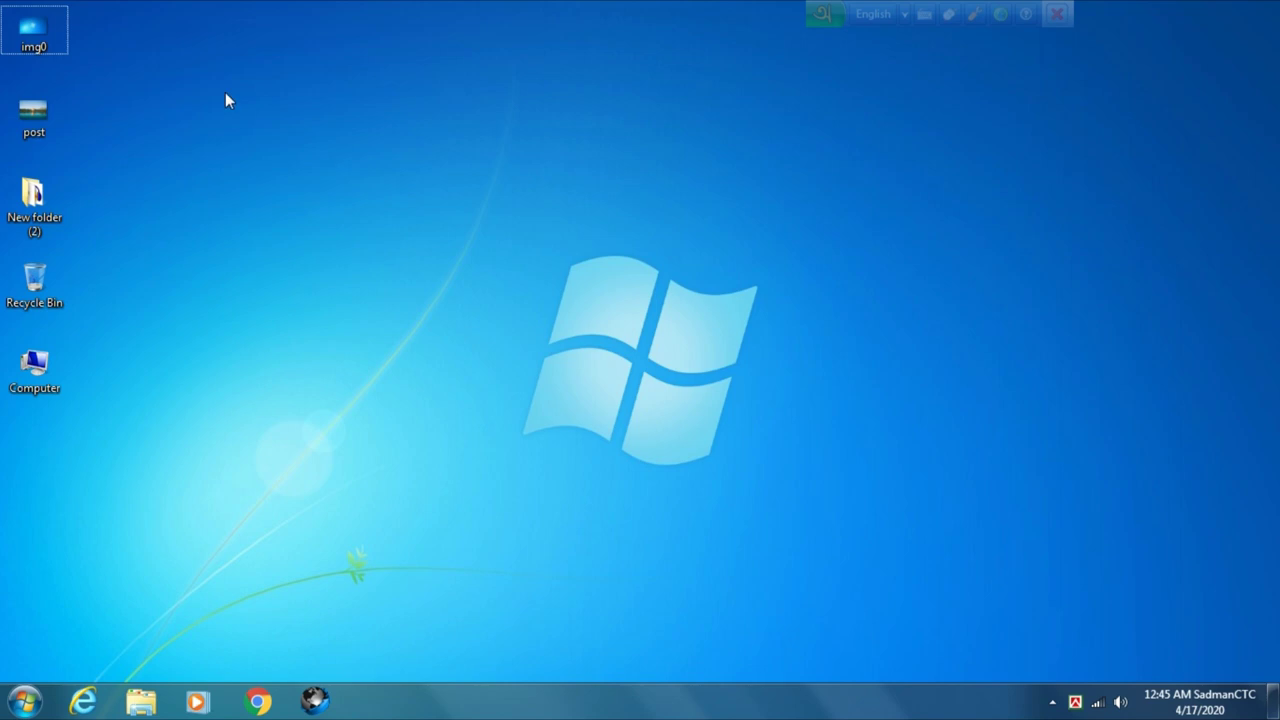
pyautogui.rightClick(453, 140)
pyautogui.moveTo(640, 178)
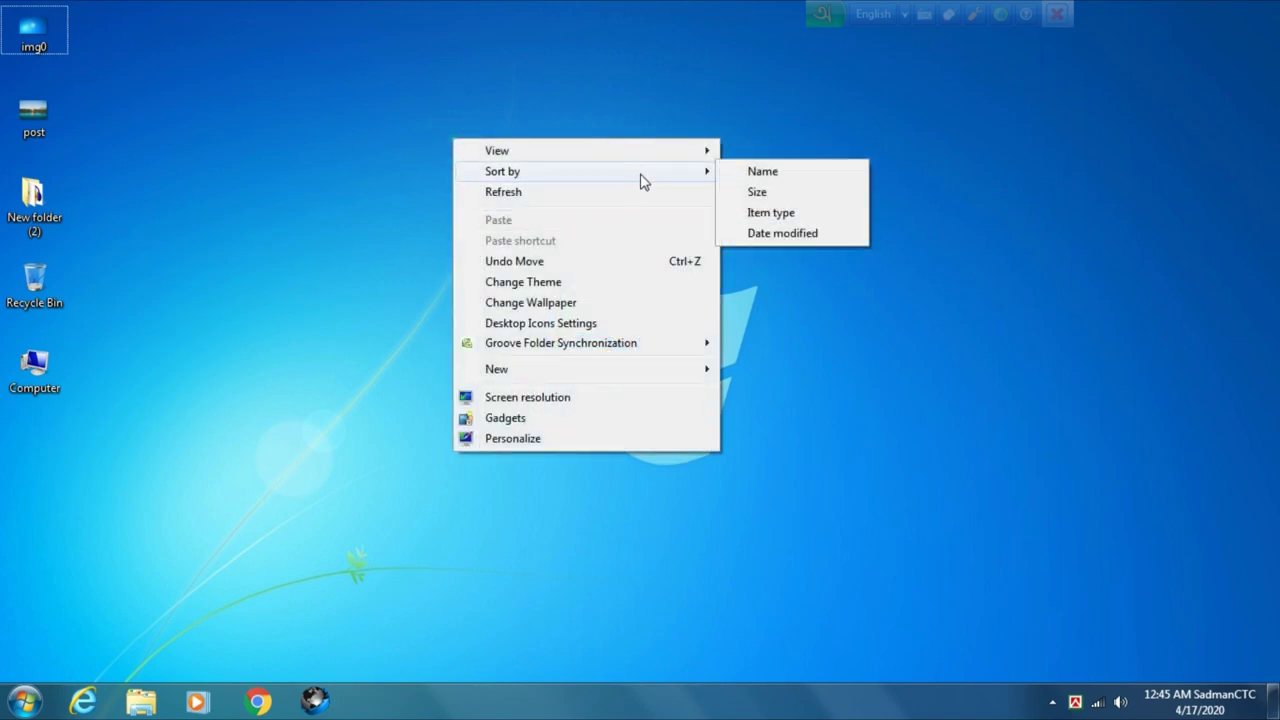
pyautogui.click(786, 220)
# Sort the desktop icons by Date modified and then by Name.
pyautogui.rightClick(480, 94)
pyautogui.moveTo(669, 132)
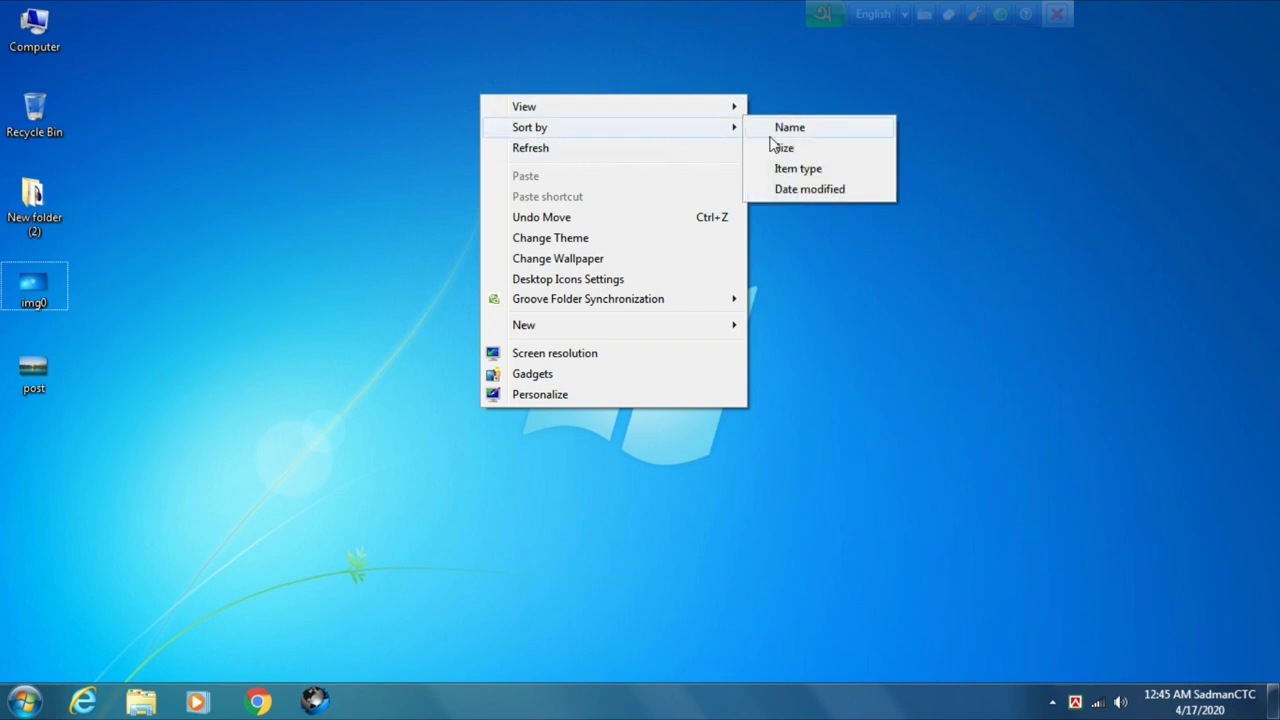
pyautogui.click(816, 193)
pyautogui.rightClick(463, 105)
pyautogui.moveTo(595, 145)
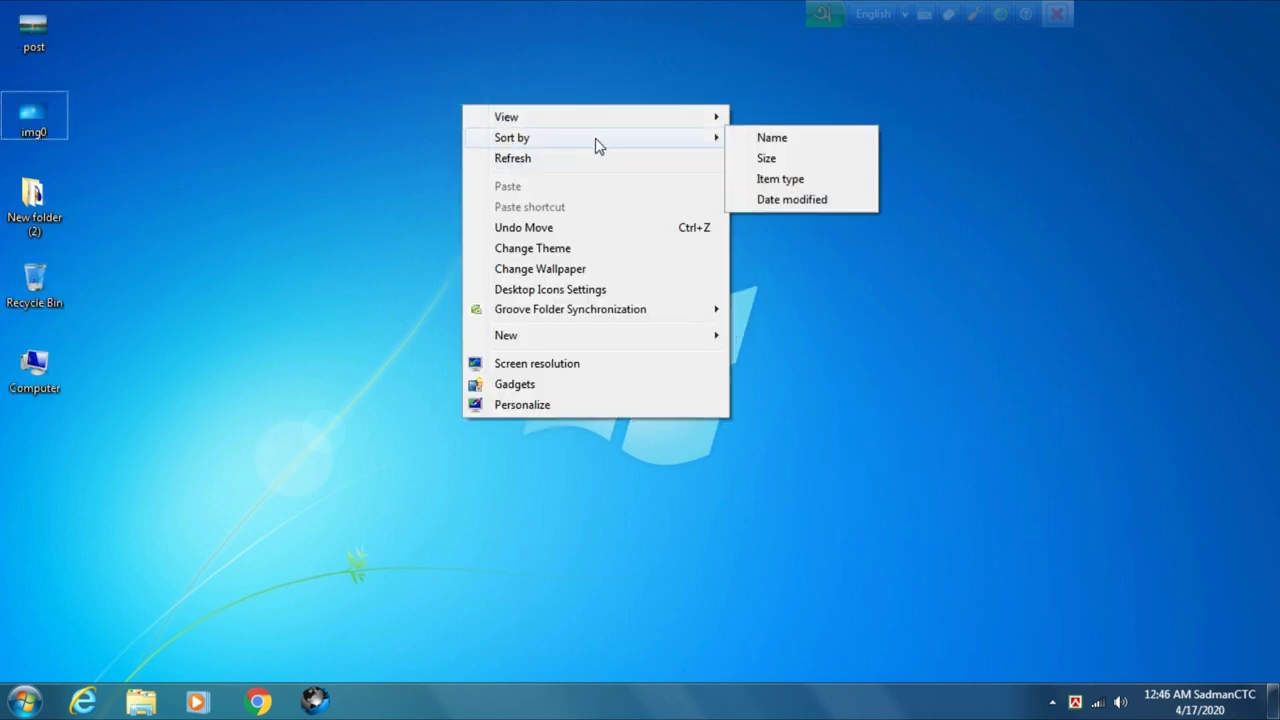
pyautogui.click(808, 146)
# Set the desktop icon view to Medium icons.
pyautogui.rightClick(570, 81)
pyautogui.moveTo(671, 121)
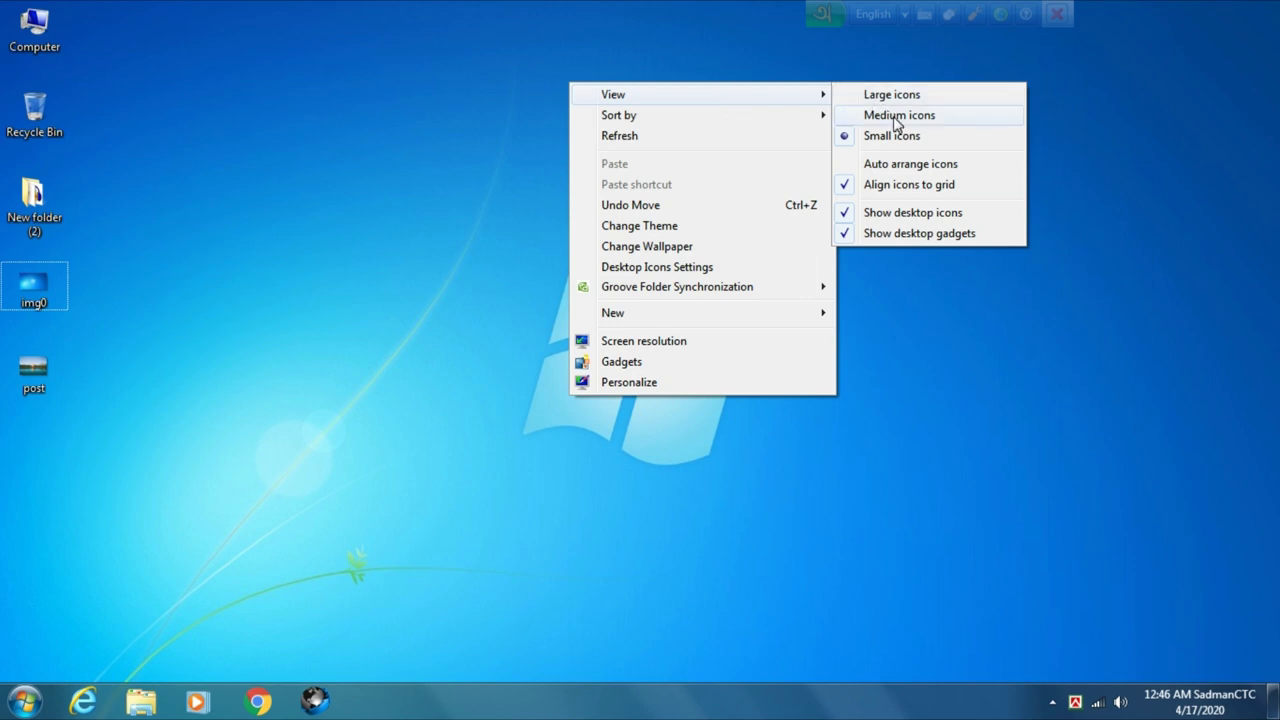
pyautogui.click(895, 115)
pyautogui.rightClick(545, 115)
pyautogui.moveTo(612, 155)
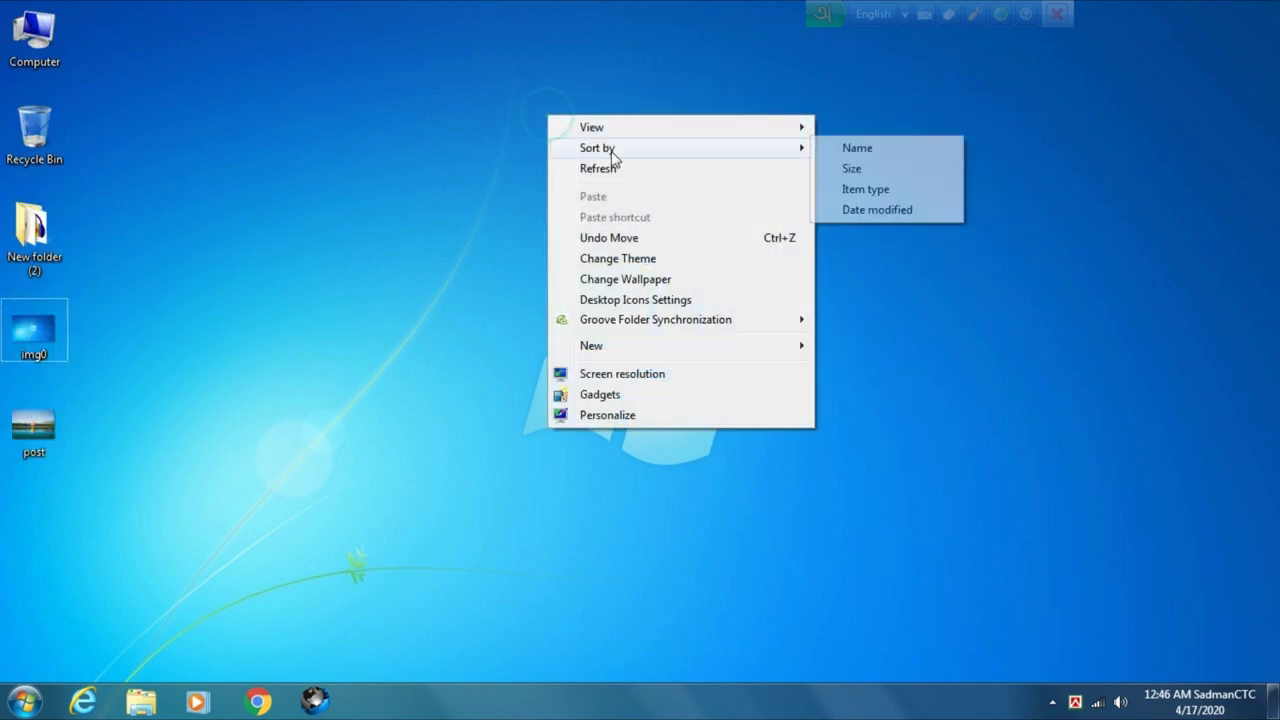
pyautogui.rightClick(572, 104)
pyautogui.moveTo(703, 145)
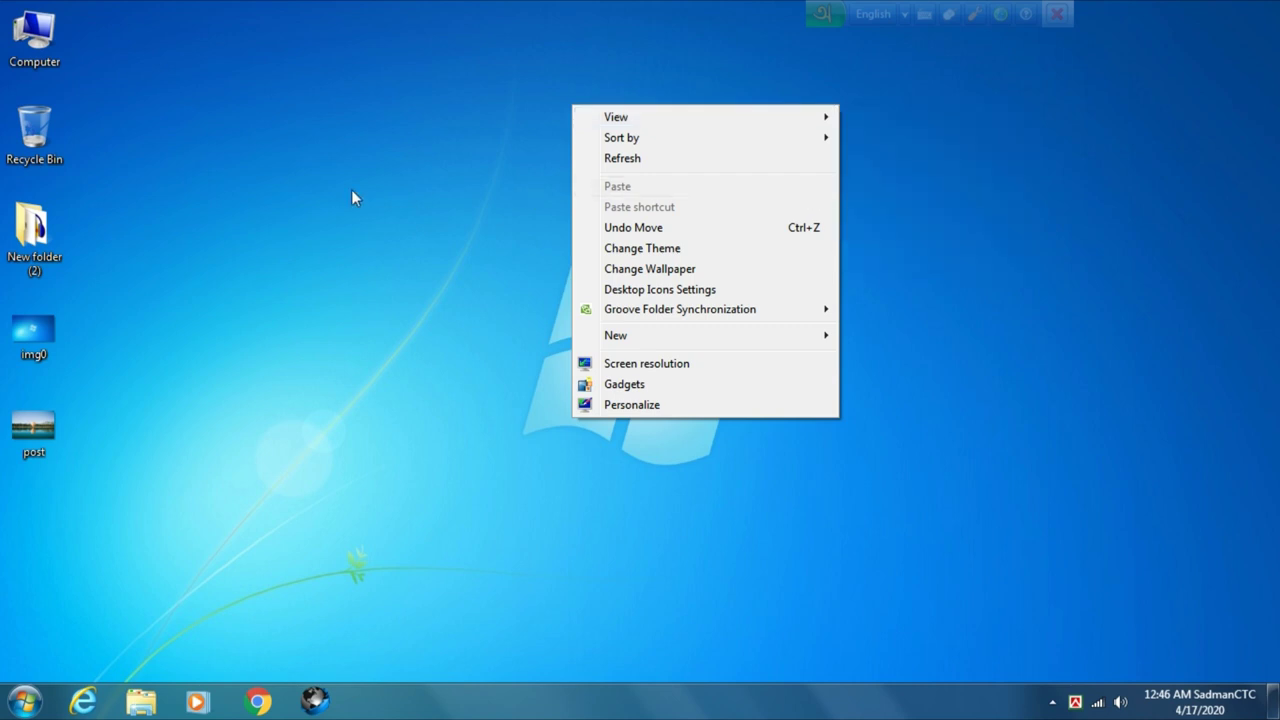
pyautogui.click(322, 192)
# Move the New folder (2), img0 and post icons out of their column to scattered spots on the desktop.
pyautogui.moveTo(42, 266); pyautogui.dragTo(602, 262)
pyautogui.moveTo(32, 332); pyautogui.dragTo(244, 145)
pyautogui.moveTo(34, 429); pyautogui.dragTo(175, 524)
pyautogui.click(853, 307)
pyautogui.rightClick(676, 128)
pyautogui.click(547, 110)
pyautogui.moveTo(598, 238); pyautogui.dragTo(501, 176)
pyautogui.click(500, 291)
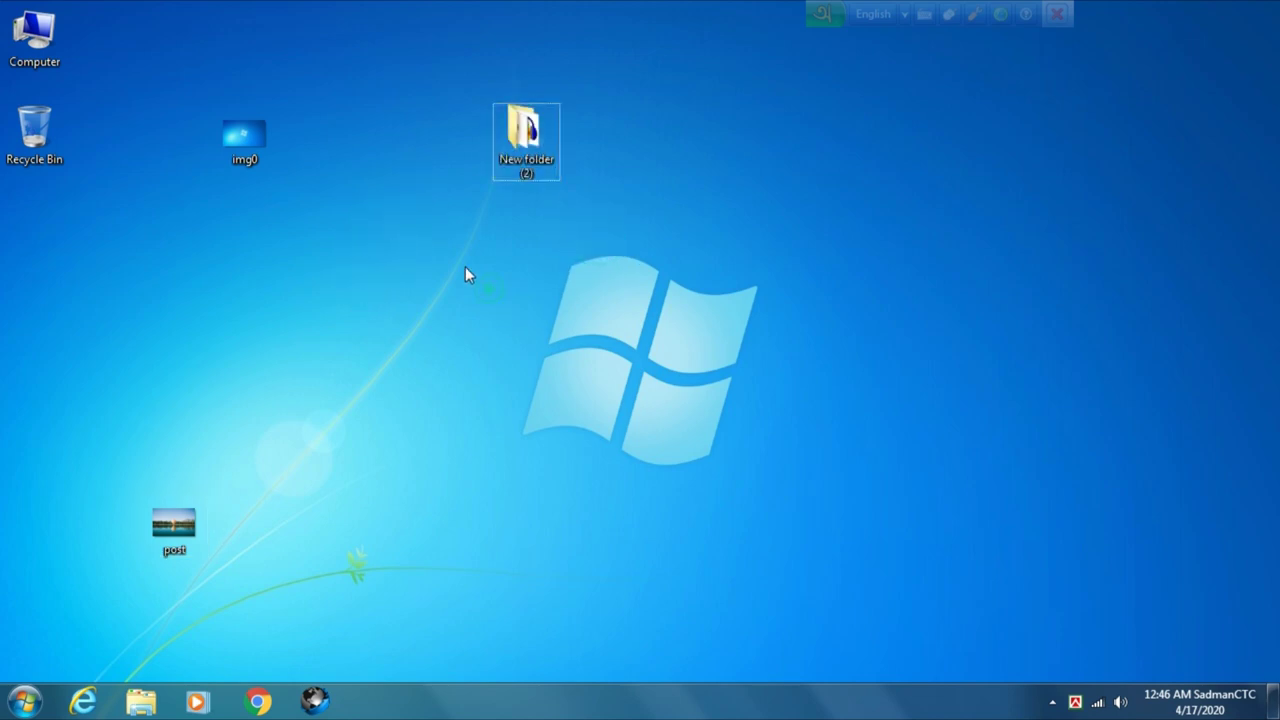
# Turn on Auto arrange icons for the desktop and refresh the desktop several times.
pyautogui.rightClick(381, 251)
pyautogui.moveTo(468, 287)
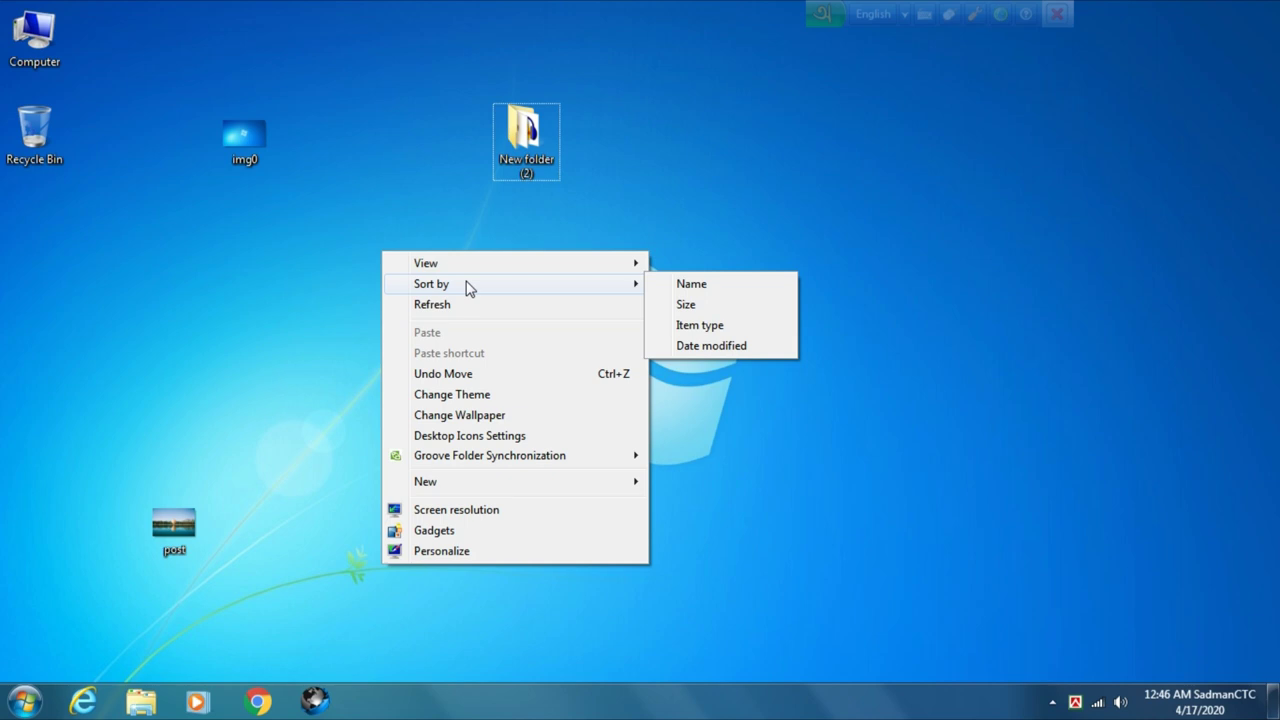
pyautogui.moveTo(505, 271)
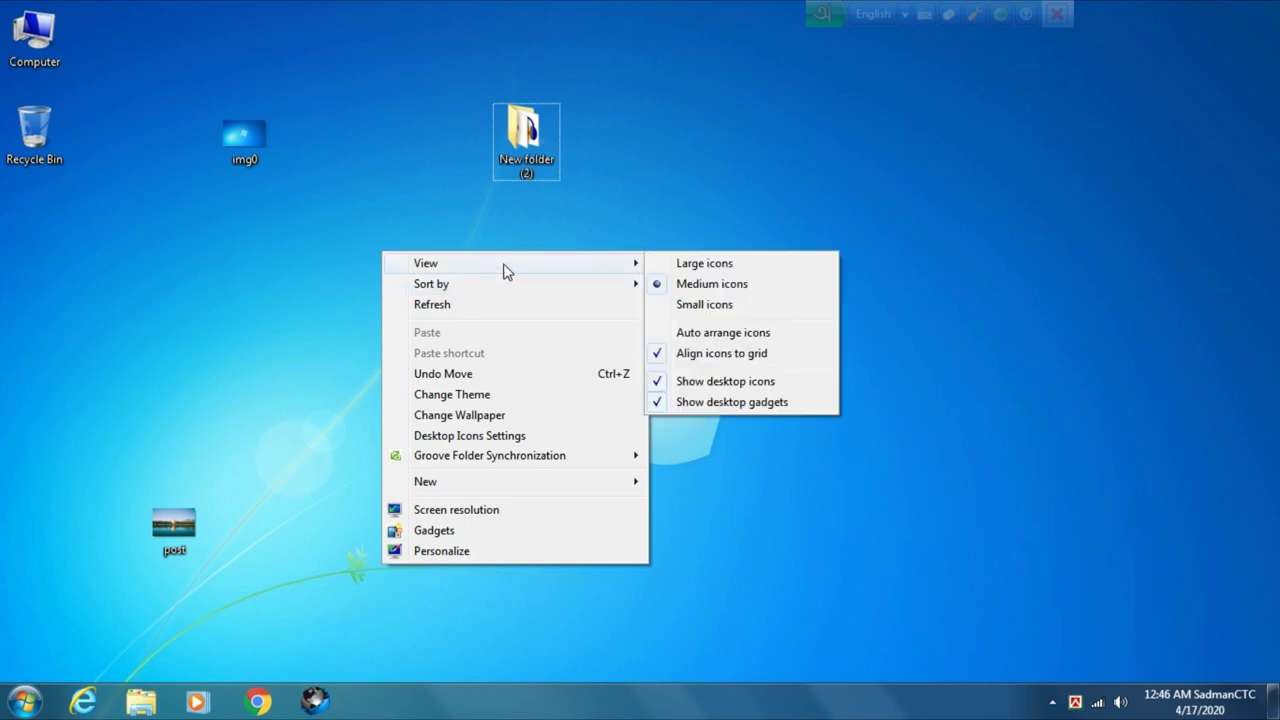
pyautogui.click(716, 338)
pyautogui.rightClick(518, 166)
pyautogui.click(560, 222)
pyautogui.rightClick(518, 166)
pyautogui.click(552, 215)
pyautogui.rightClick(518, 166)
pyautogui.click(548, 224)
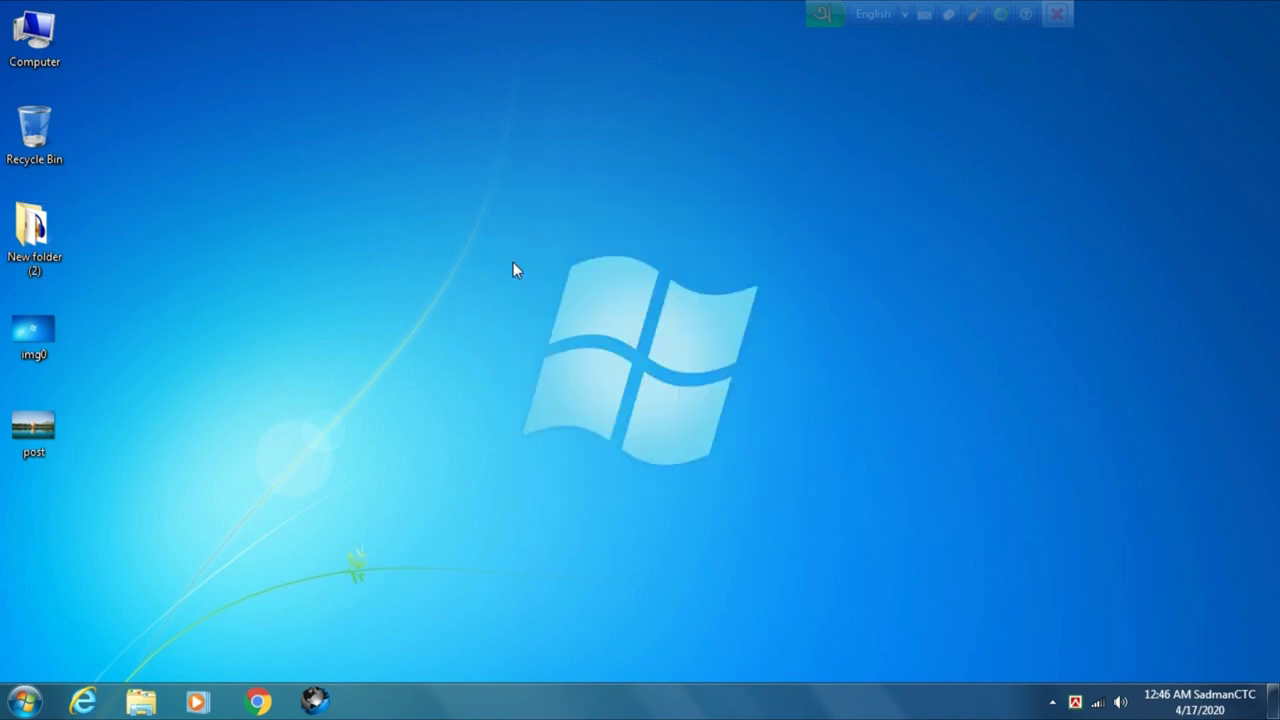
# Try to move the New folder (2), img0 and post icons away from the auto-arranged column, and refresh the desktop.
pyautogui.moveTo(58, 258); pyautogui.dragTo(566, 249)
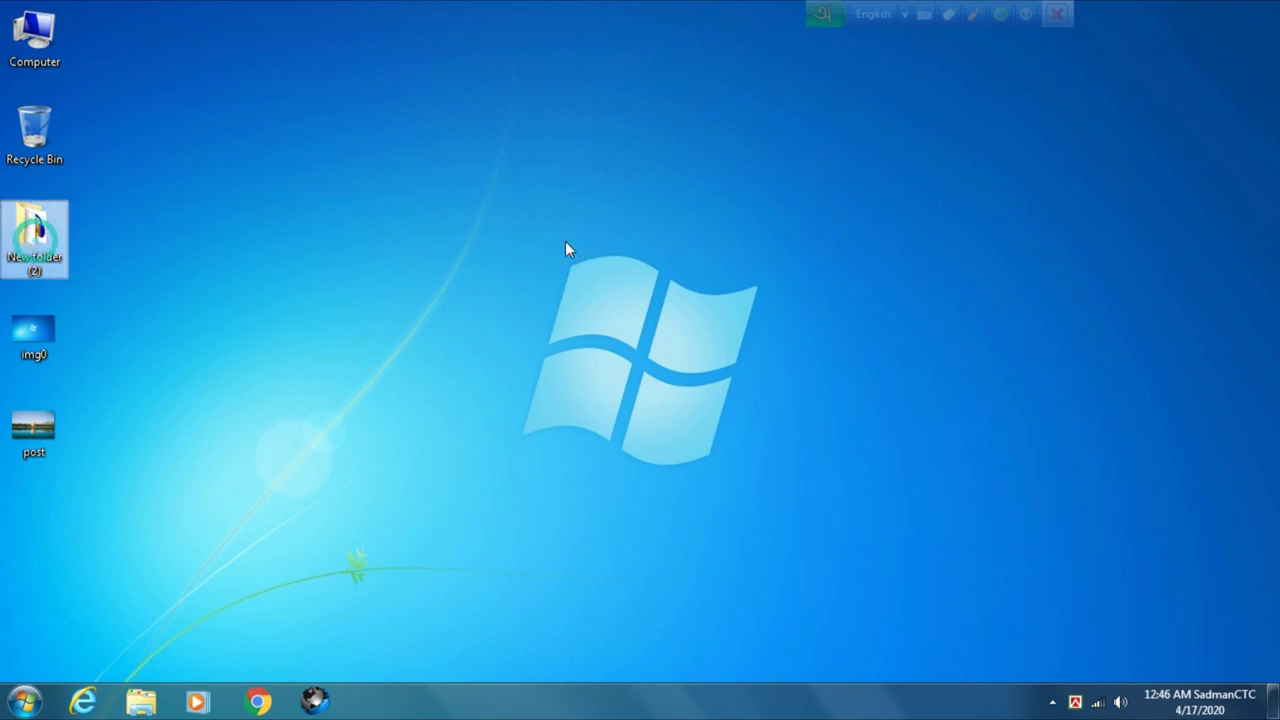
pyautogui.moveTo(49, 330); pyautogui.dragTo(608, 382)
pyautogui.moveTo(48, 422); pyautogui.dragTo(182, 161)
pyautogui.moveTo(40, 330); pyautogui.dragTo(202, 200)
pyautogui.moveTo(34, 140); pyautogui.dragTo(215, 310)
pyautogui.click(28, 340)
pyautogui.moveTo(109, 443); pyautogui.dragTo(414, 394)
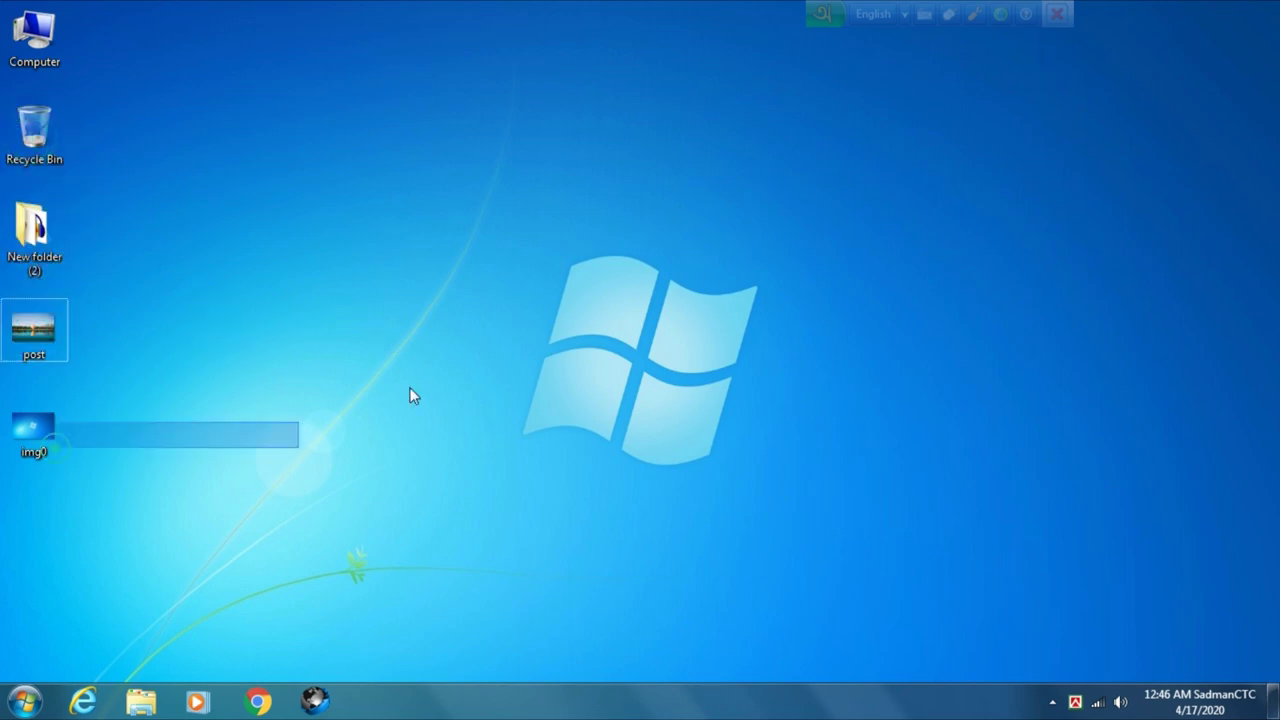
pyautogui.moveTo(20, 442); pyautogui.dragTo(390, 408)
pyautogui.moveTo(50, 235); pyautogui.dragTo(223, 518)
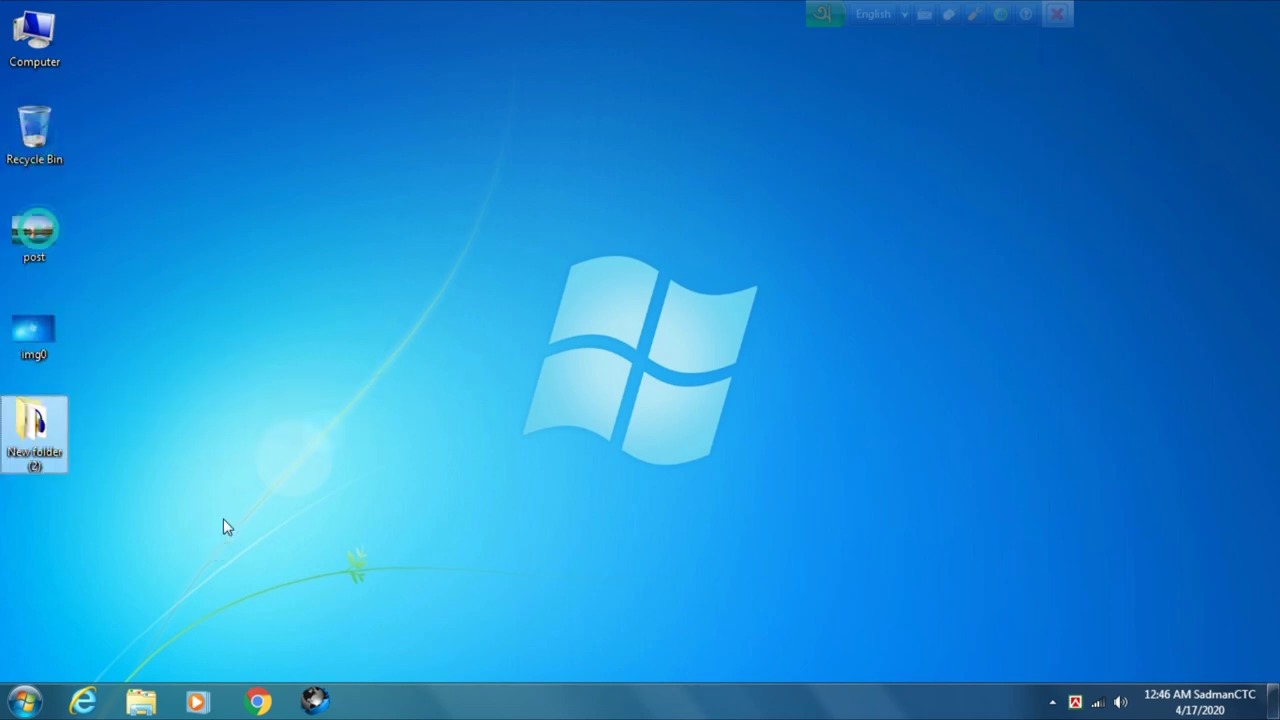
pyautogui.rightClick(150, 256)
pyautogui.click(243, 316)
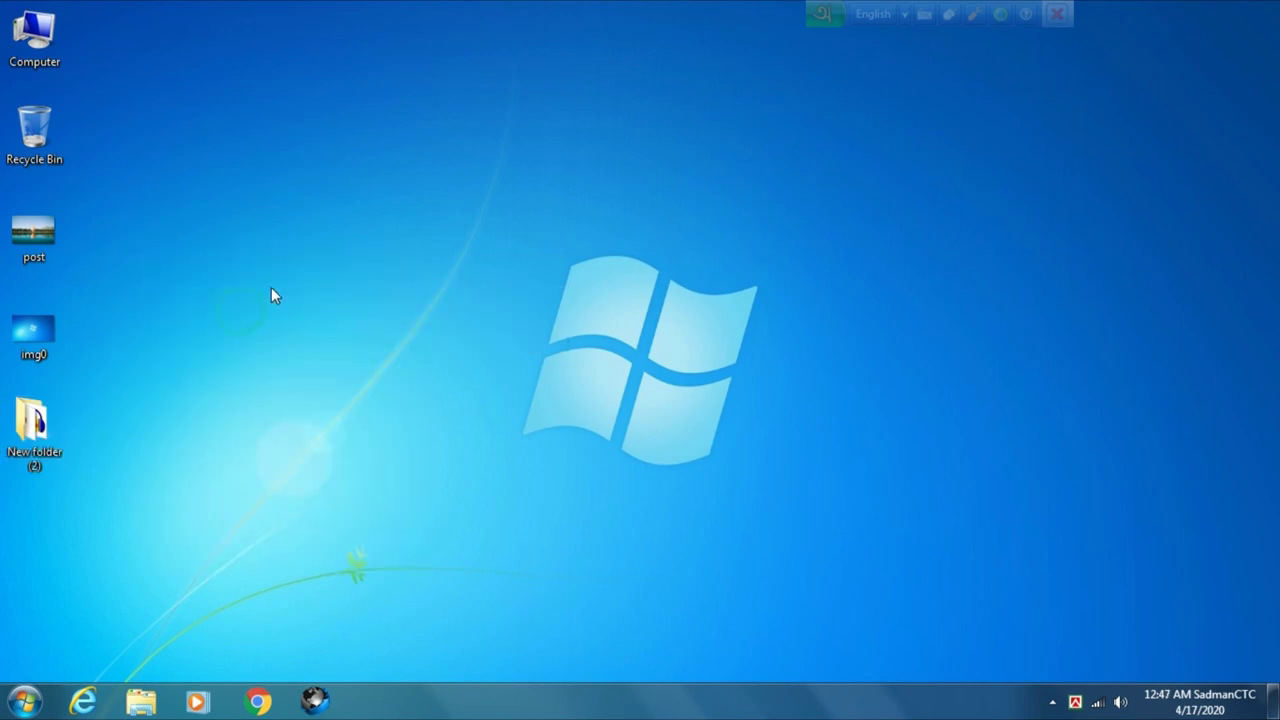
# Move New folder (2) back to directly below Recycle Bin and refresh the desktop.
pyautogui.rightClick(220, 188)
pyautogui.moveTo(52, 418); pyautogui.dragTo(70, 205)
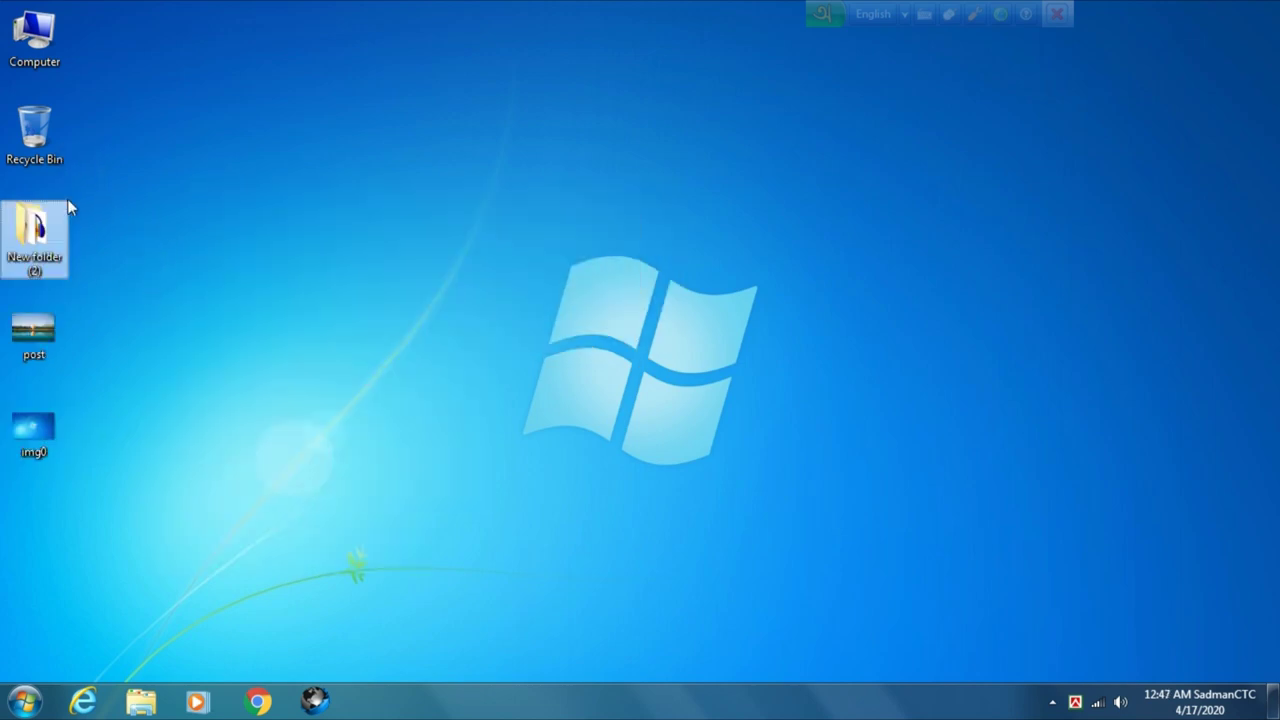
pyautogui.rightClick(496, 208)
pyautogui.click(561, 265)
pyautogui.rightClick(512, 202)
pyautogui.click(566, 262)
pyautogui.rightClick(472, 176)
pyautogui.click(537, 230)
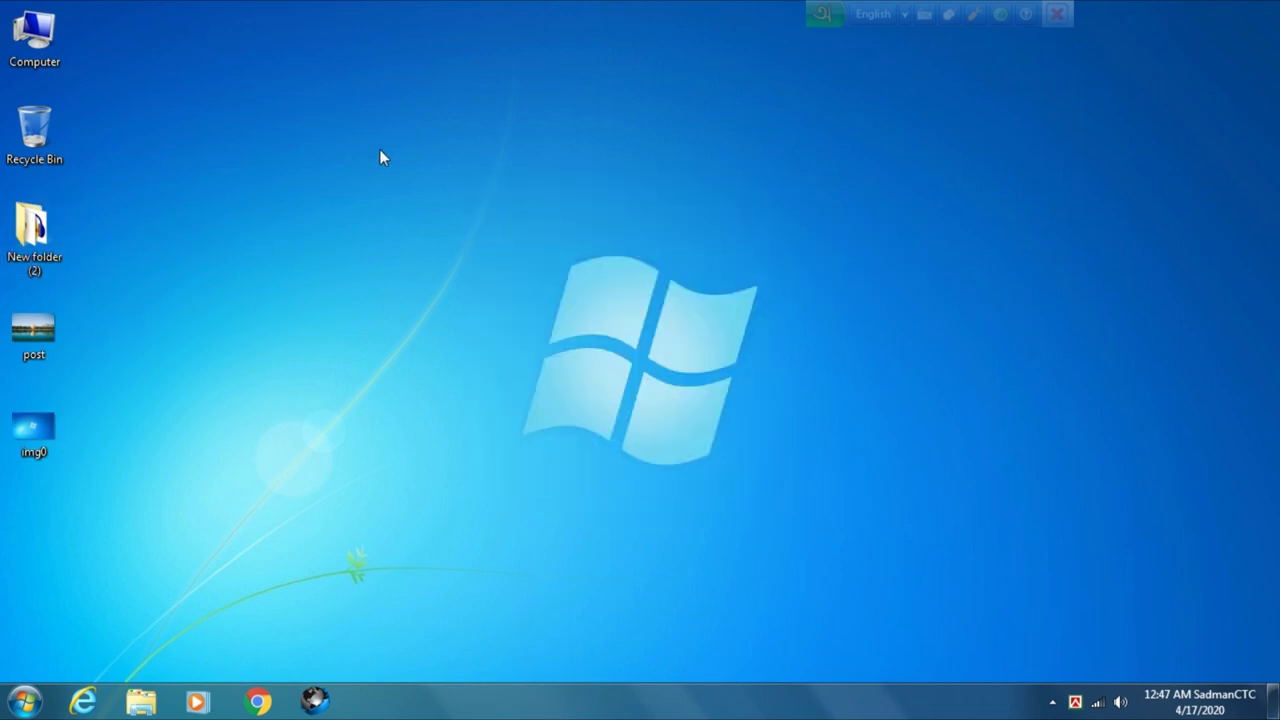
# Turn off Show desktop icons to hide all desktop icons, and refresh the desktop.
pyautogui.rightClick(547, 122)
pyautogui.moveTo(773, 134)
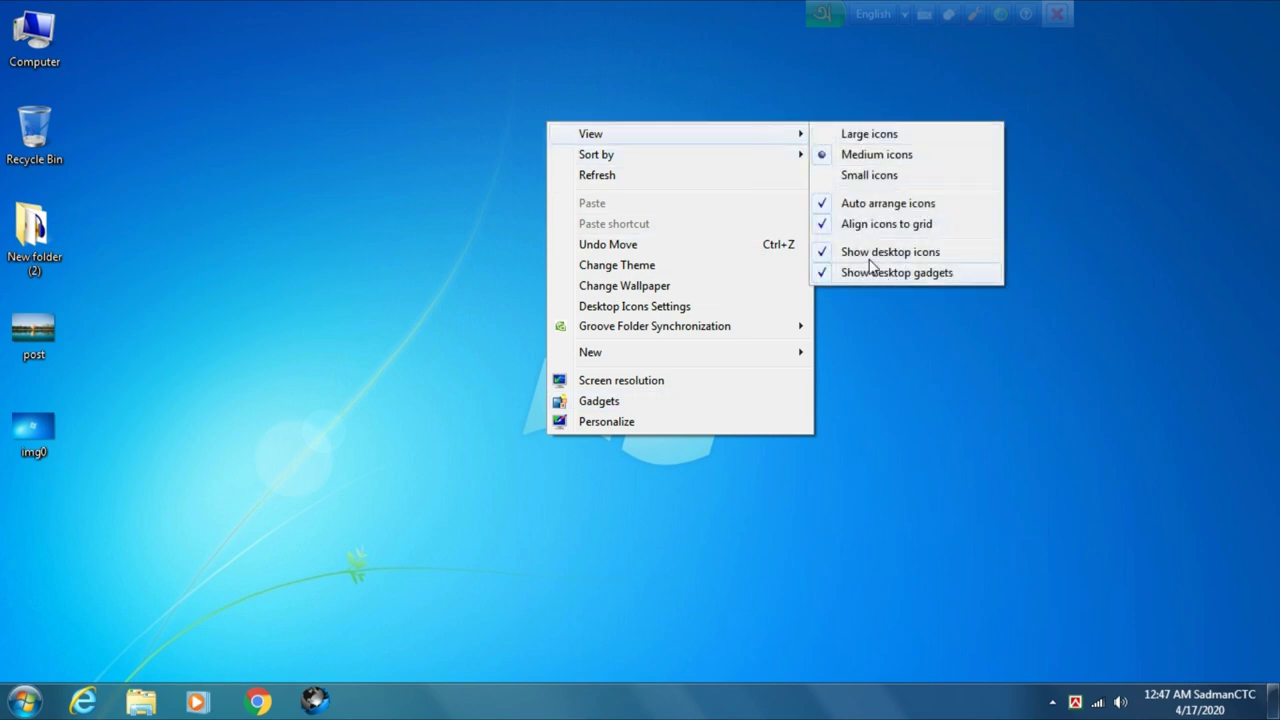
pyautogui.click(906, 262)
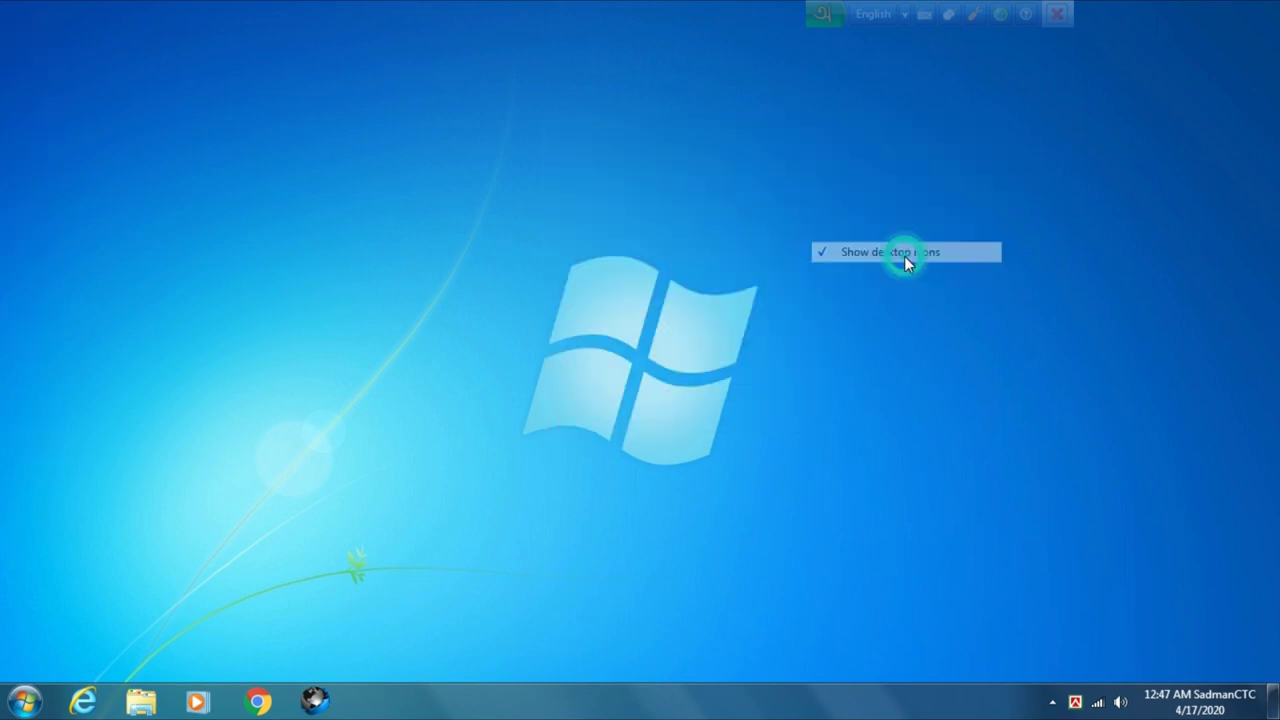
pyautogui.rightClick(485, 138)
pyautogui.rightClick(439, 108)
pyautogui.click(500, 163)
pyautogui.rightClick(466, 114)
pyautogui.click(498, 163)
# Turn Show desktop icons back on.
pyautogui.rightClick(469, 119)
pyautogui.moveTo(645, 136)
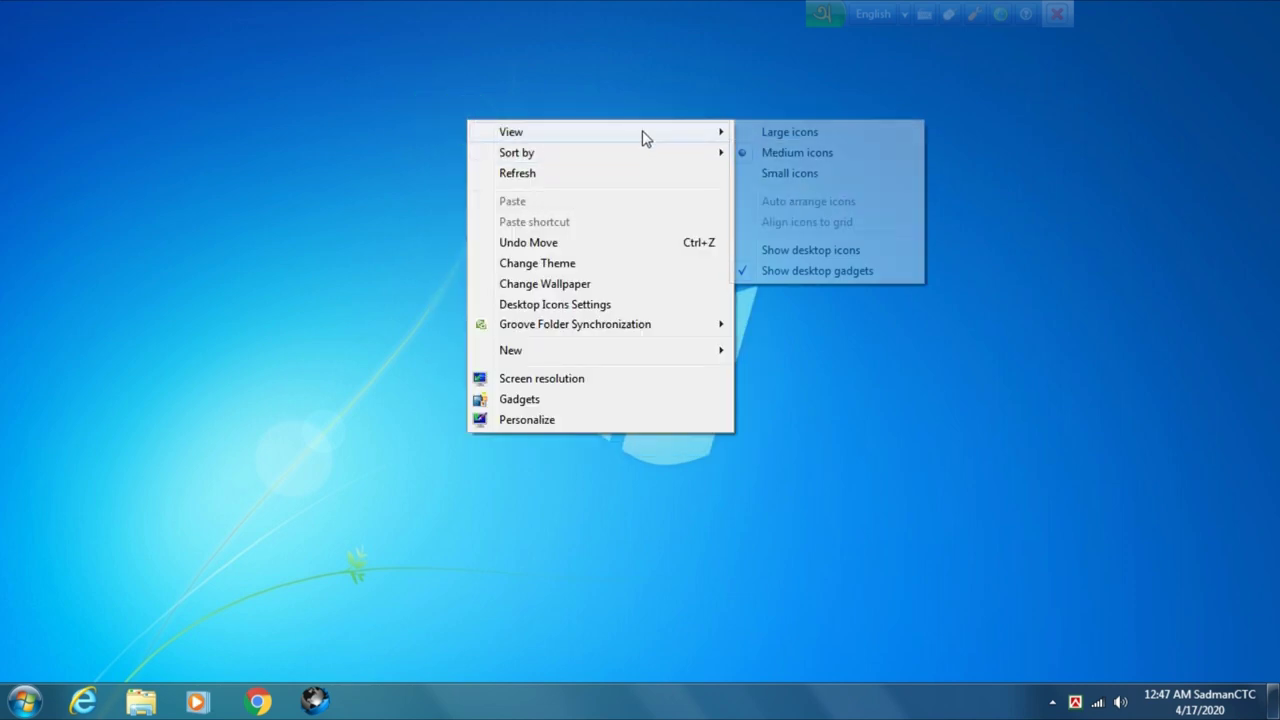
pyautogui.click(800, 250)
pyautogui.rightClick(800, 248)
pyautogui.rightClick(441, 71)
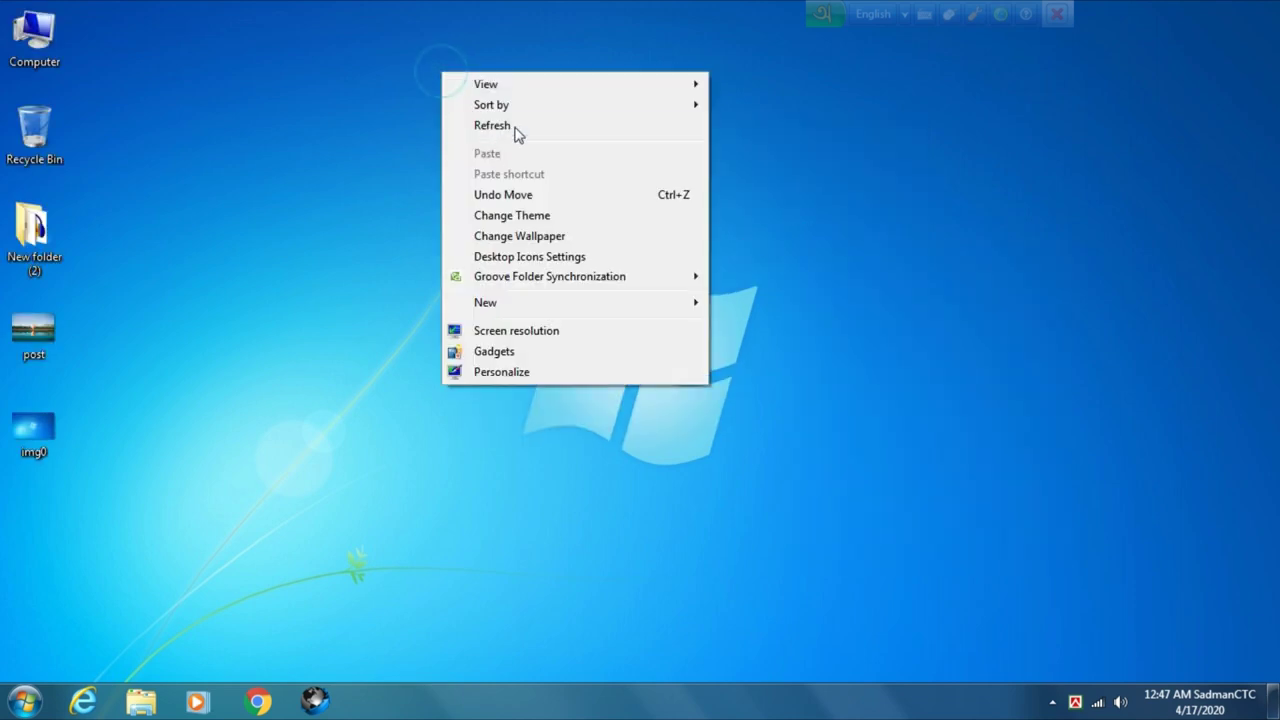
# Turn off Show desktop gadgets in the desktop view options.
pyautogui.rightClick(461, 91)
pyautogui.moveTo(666, 104)
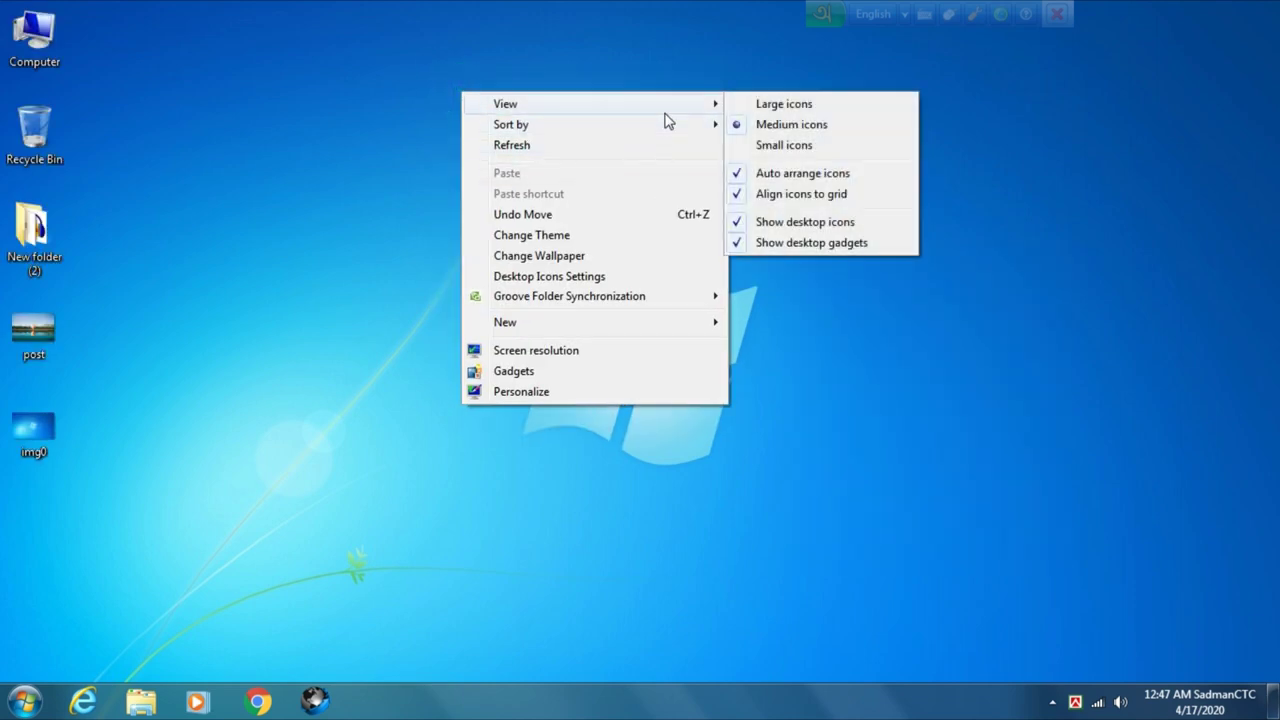
pyautogui.click(801, 243)
# Try to open the Gadgets gallery for the desktop and refresh the desktop twice.
pyautogui.rightClick(520, 104)
pyautogui.moveTo(655, 122)
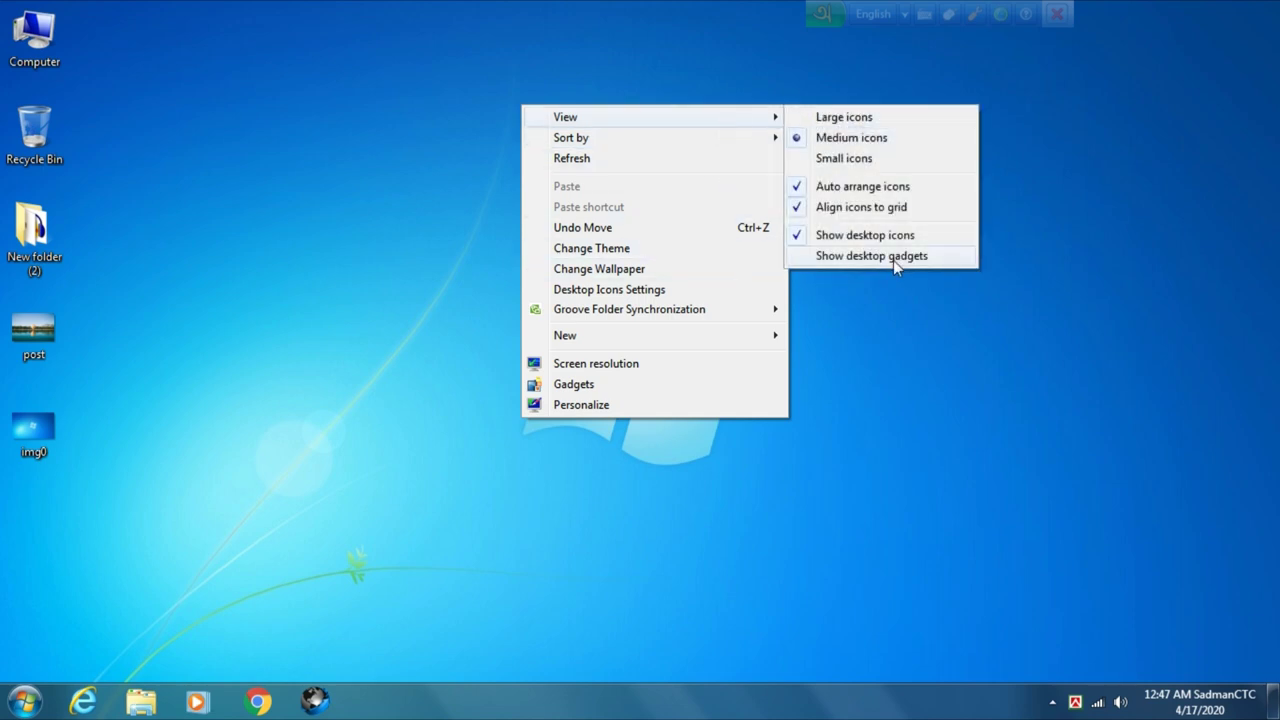
pyautogui.click(578, 384)
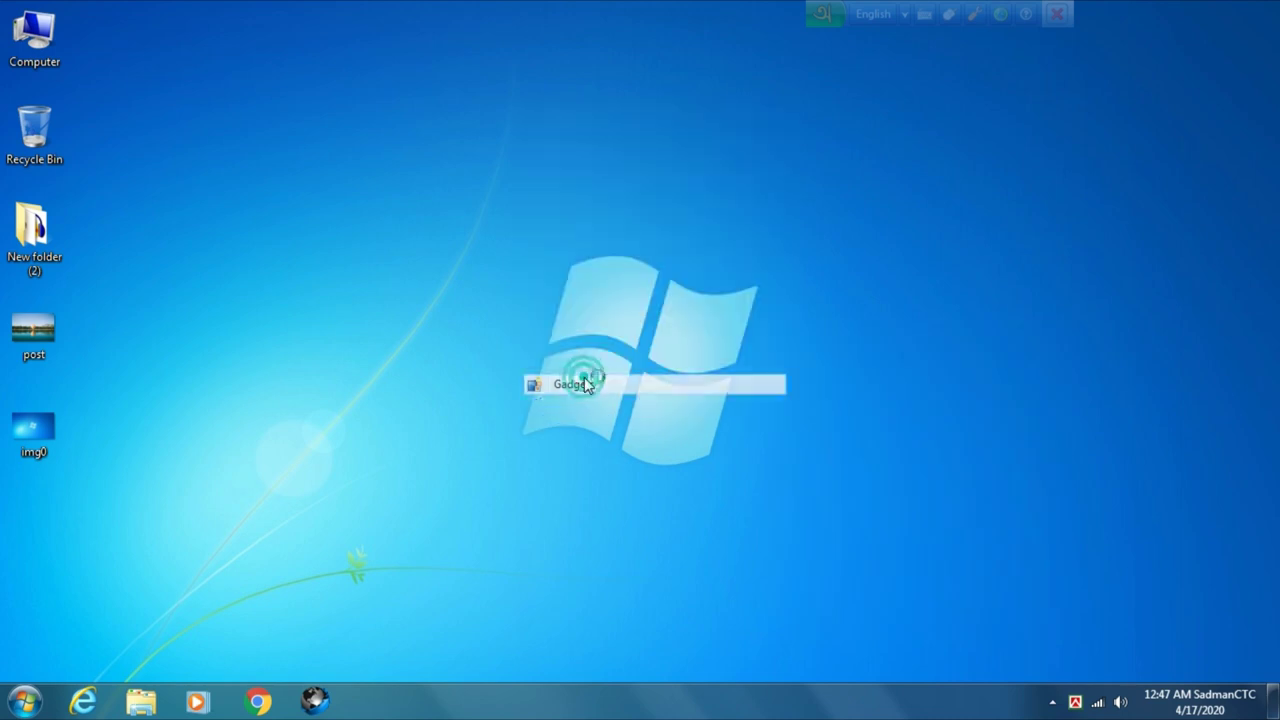
pyautogui.rightClick(714, 134)
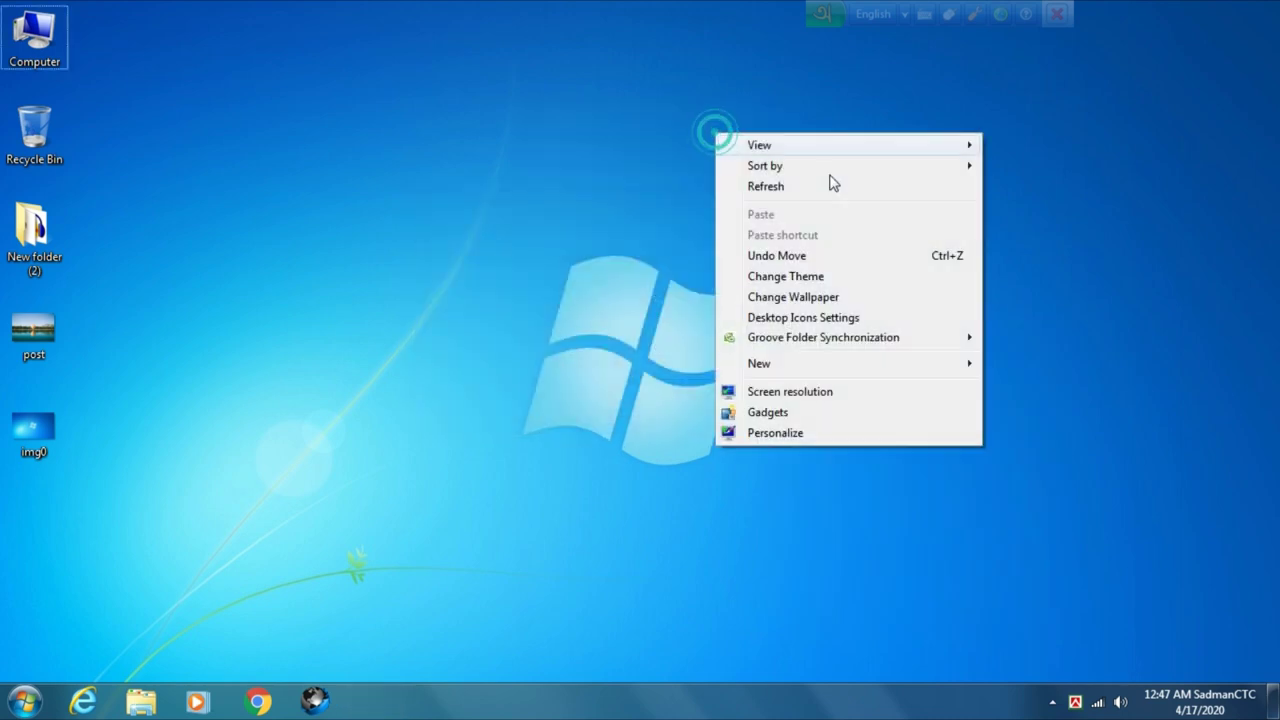
pyautogui.moveTo(911, 148)
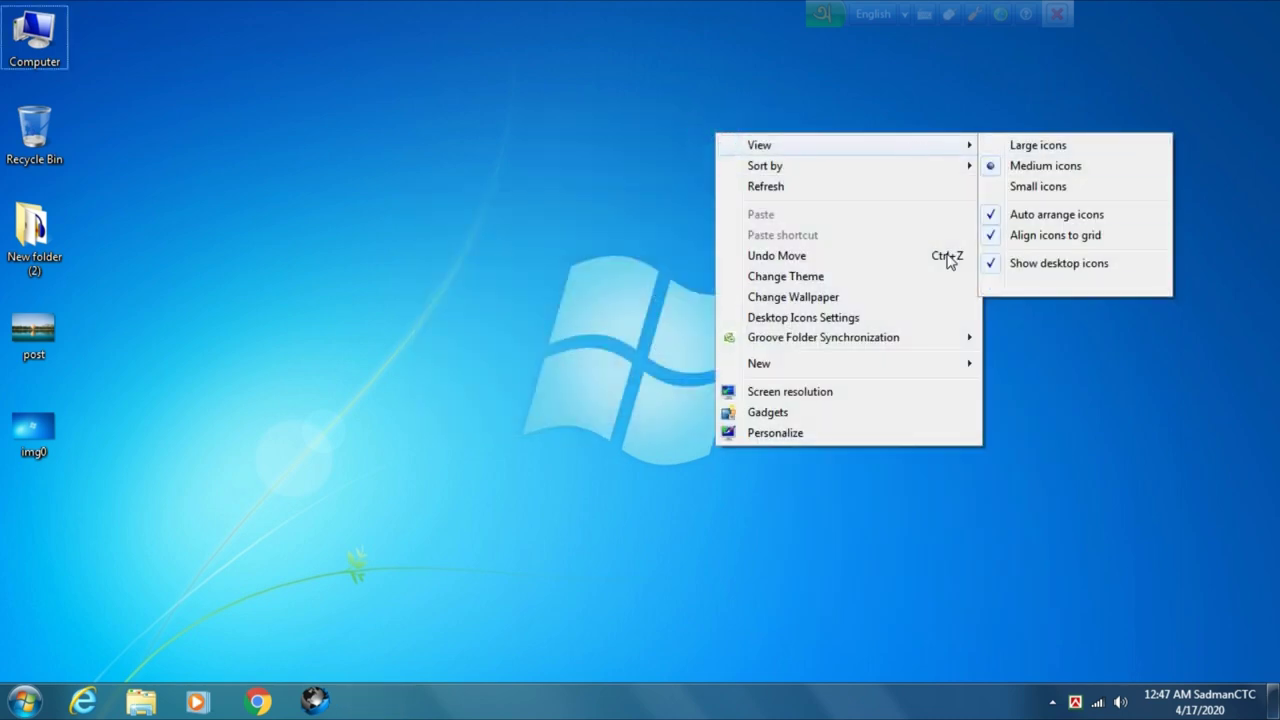
pyautogui.rightClick(476, 82)
pyautogui.click(525, 135)
pyautogui.rightClick(483, 101)
pyautogui.click(532, 156)
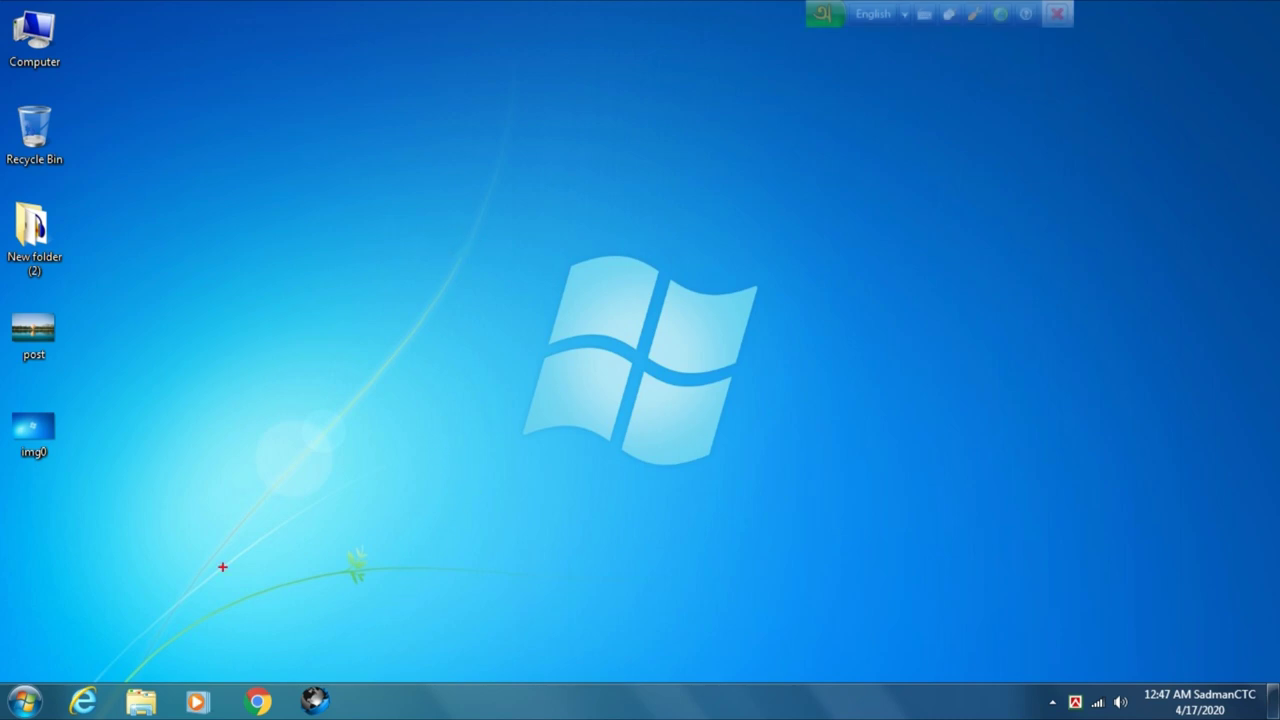
# Display the taskbar's context options.
pyautogui.moveTo(28, 577); pyautogui.dragTo(390, 718)
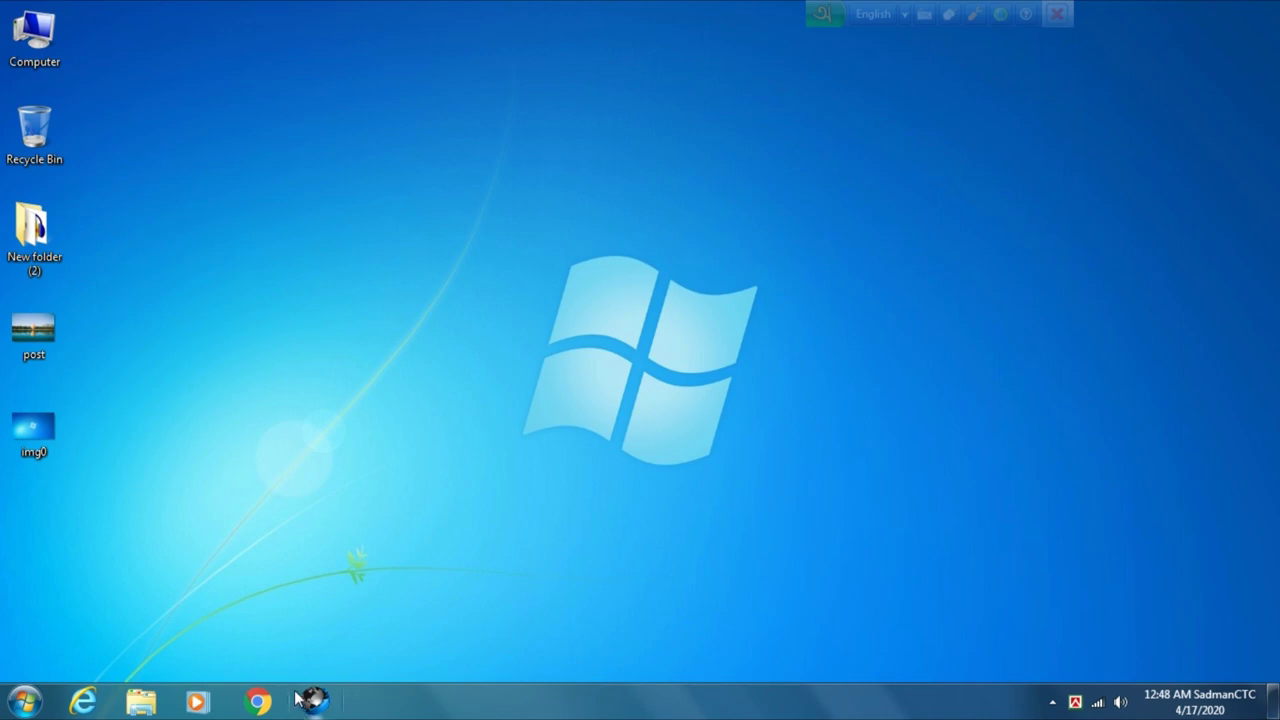
pyautogui.rightClick(598, 710)
pyautogui.moveTo(775, 530)
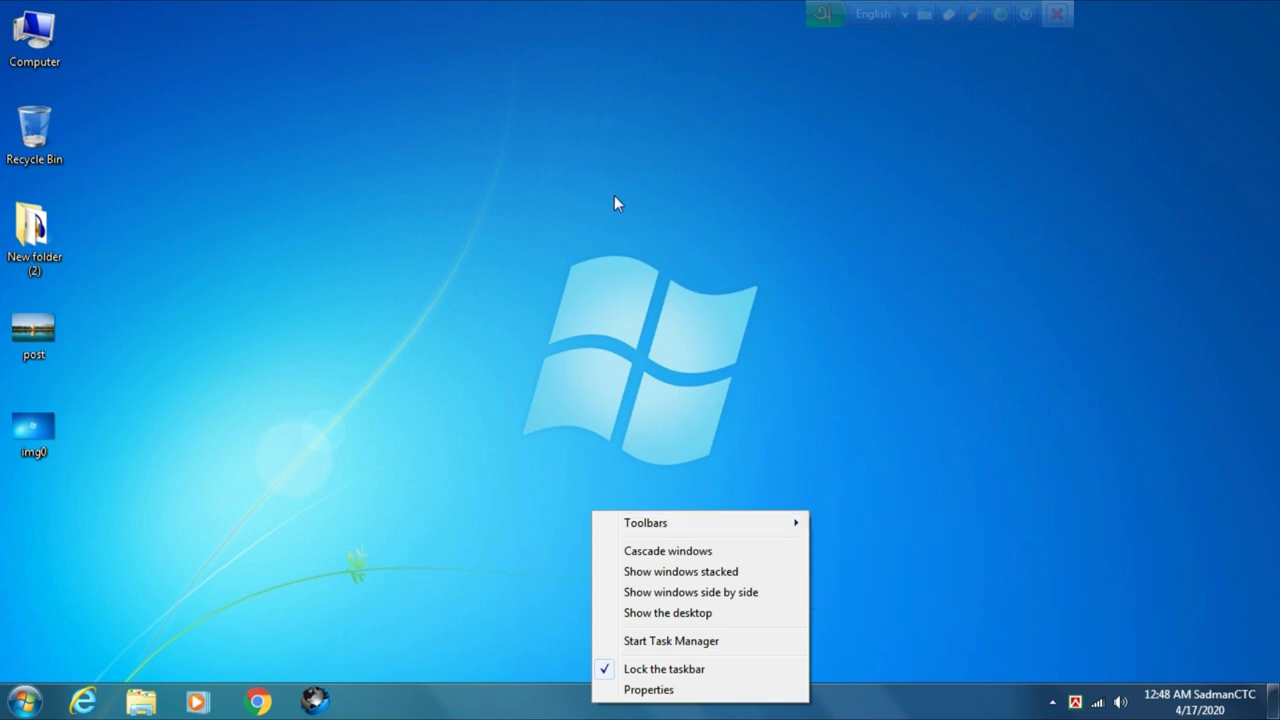
# Refresh the desktop repeatedly.
pyautogui.rightClick(597, 181)
pyautogui.click(638, 240)
pyautogui.rightClick(510, 170)
pyautogui.click(557, 226)
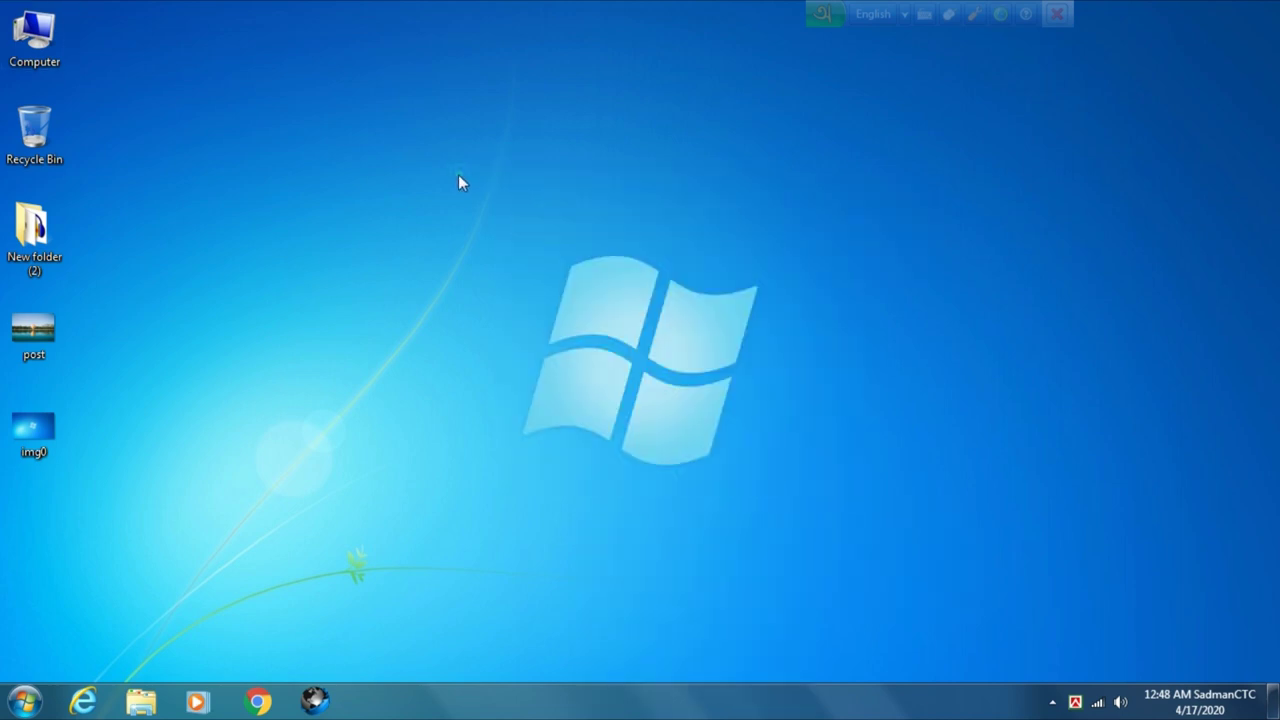
pyautogui.rightClick(459, 175)
pyautogui.click(505, 230)
pyautogui.rightClick(417, 168)
pyautogui.click(467, 223)
pyautogui.rightClick(426, 188)
pyautogui.click(482, 234)
pyautogui.rightClick(443, 197)
pyautogui.click(498, 252)
# Examine the context options of the post image and of Adobe Photoshop CS in the Start menu.
pyautogui.rightClick(33, 339)
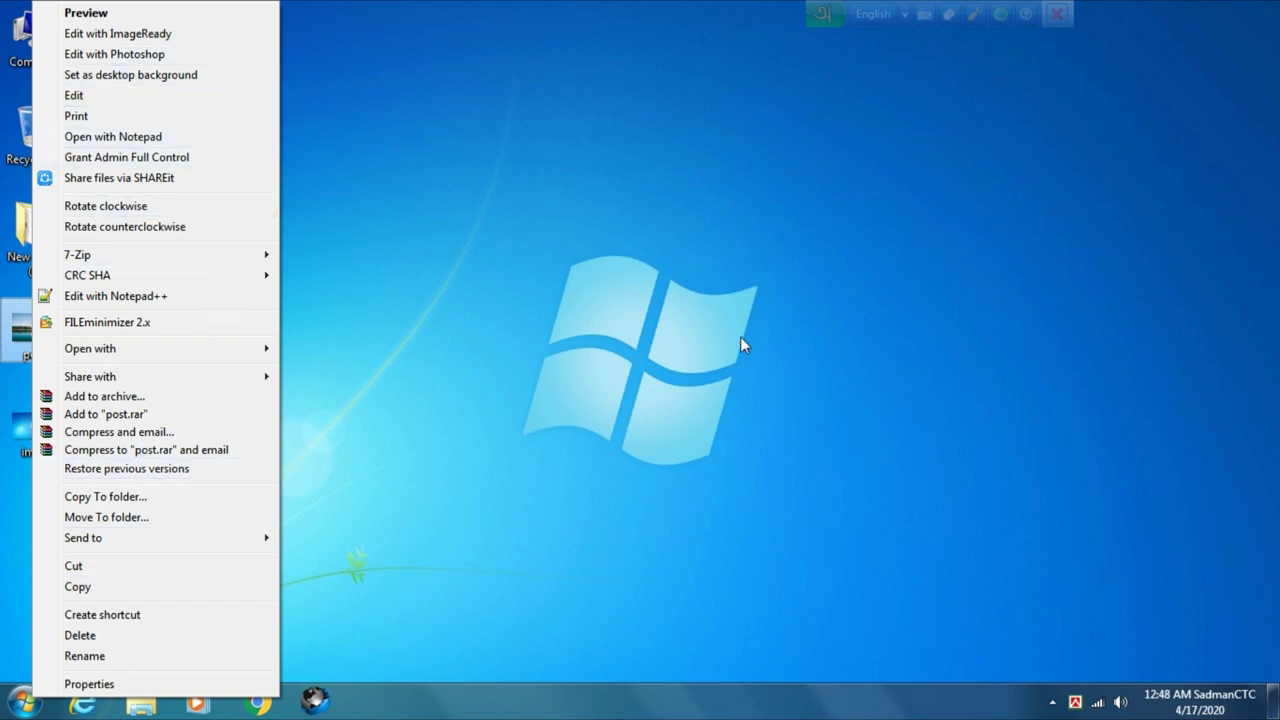
pyautogui.click(660, 326)
pyautogui.click(22, 703)
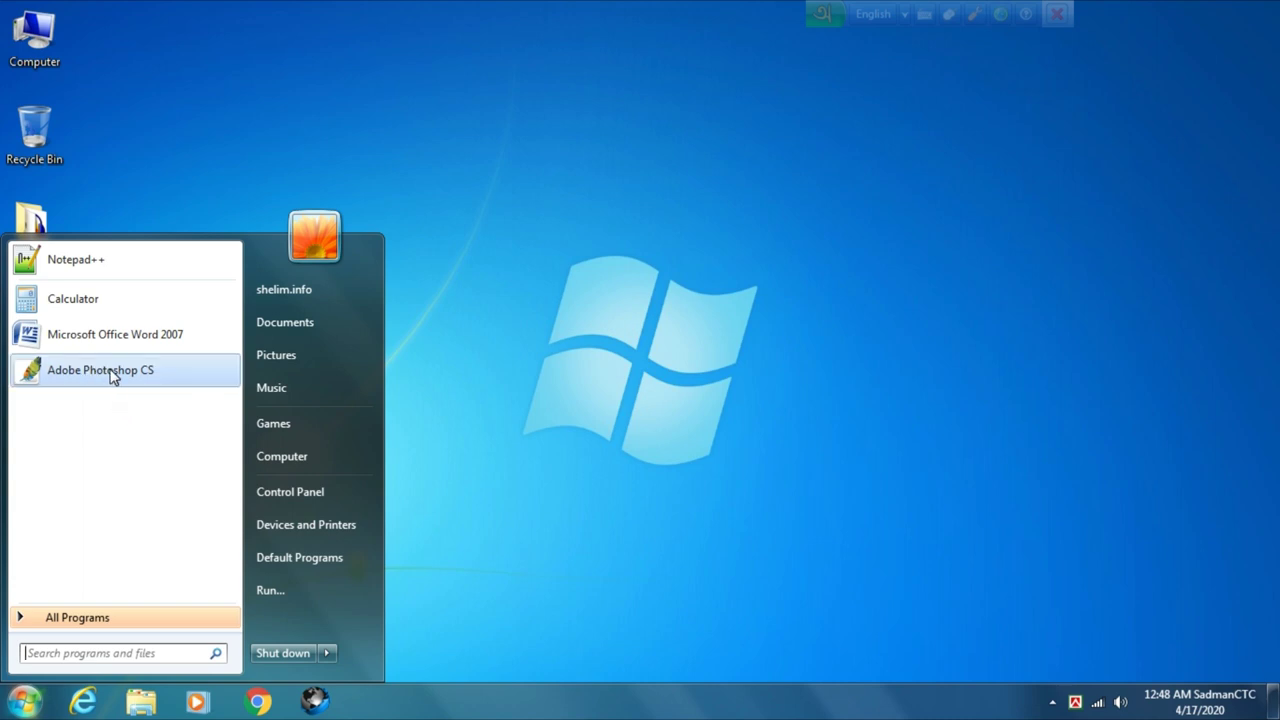
pyautogui.rightClick(113, 372)
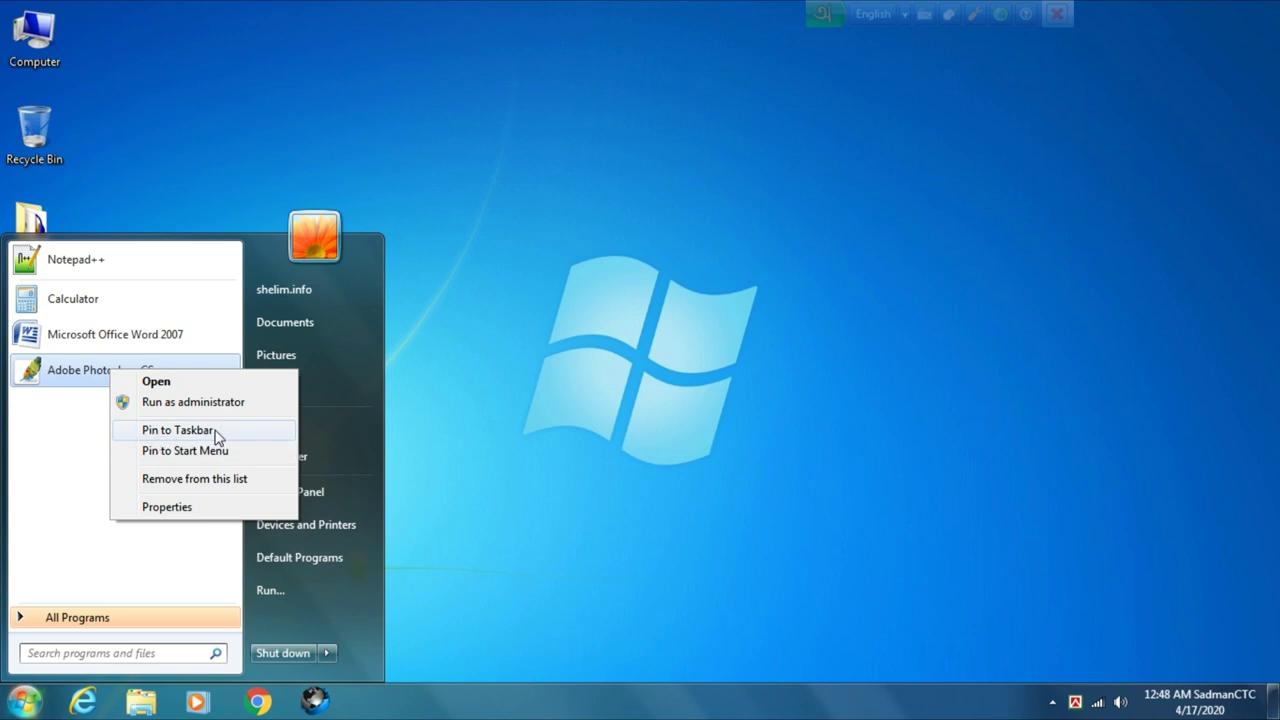
pyautogui.click(610, 440)
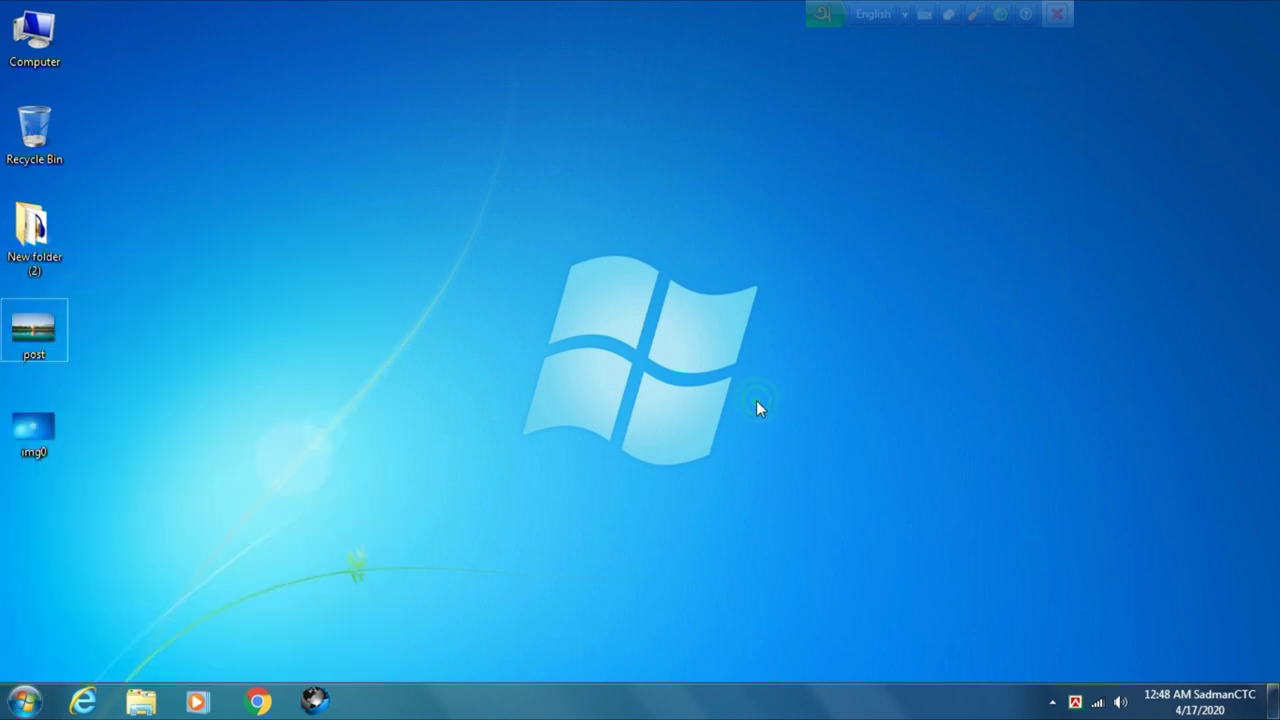
# Pin Adobe Photoshop CS from the Start menu to the taskbar.
pyautogui.moveTo(48, 572); pyautogui.dragTo(1040, 682)
pyautogui.press('super')
pyautogui.rightClick(62, 376)
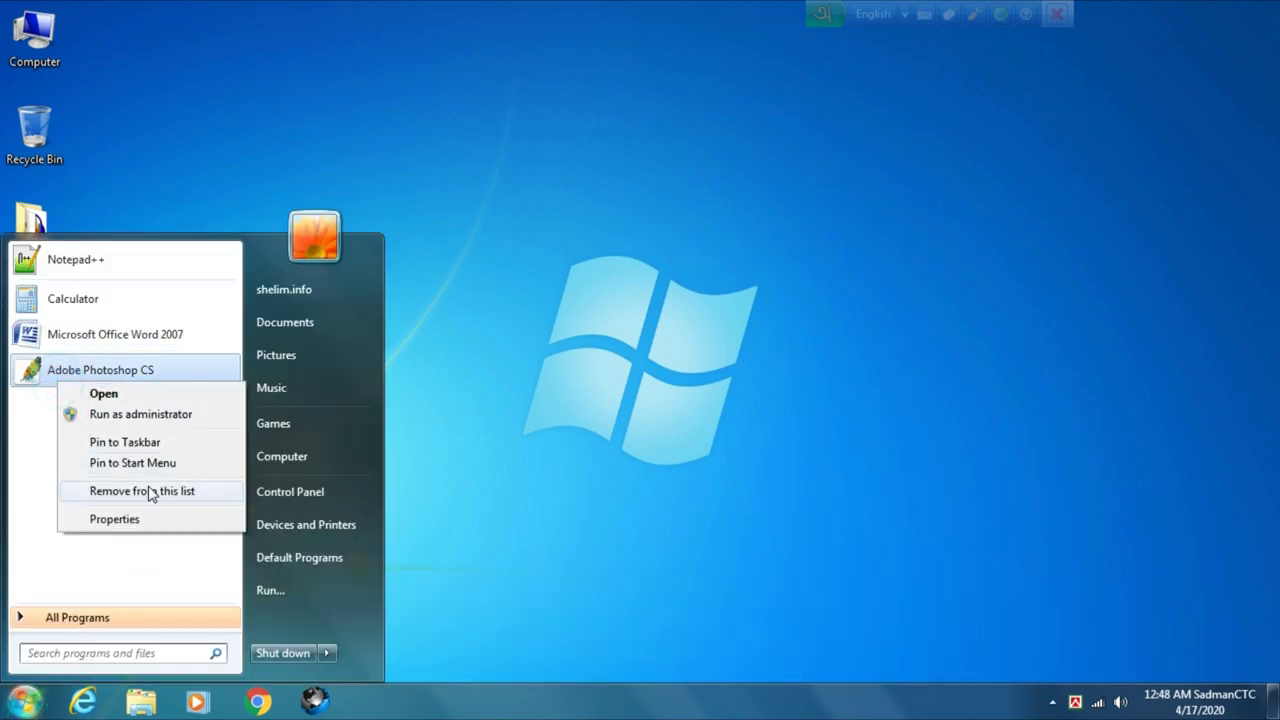
pyautogui.click(148, 442)
pyautogui.click(663, 439)
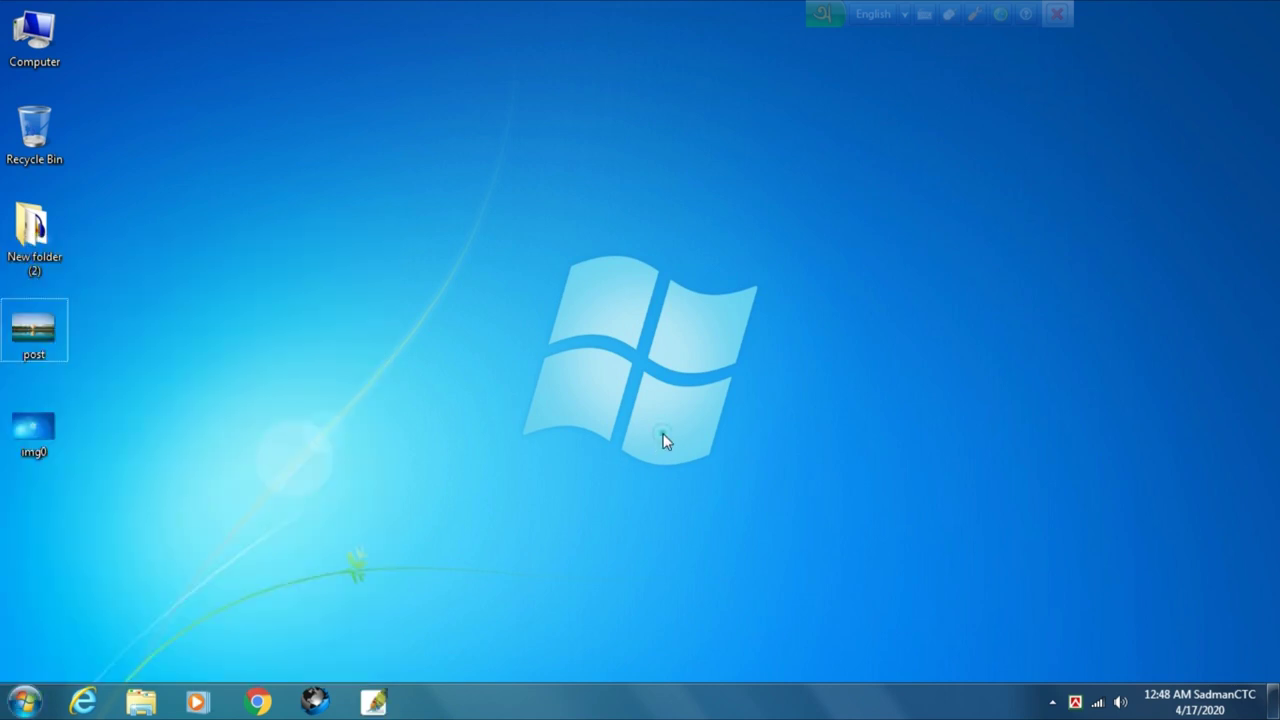
pyautogui.moveTo(373, 700); pyautogui.dragTo(343, 597)
pyautogui.moveTo(341, 616)
pyautogui.mouseDown()
pyautogui.moveTo(350, 685)
pyautogui.moveTo(426, 718)
pyautogui.mouseUp()
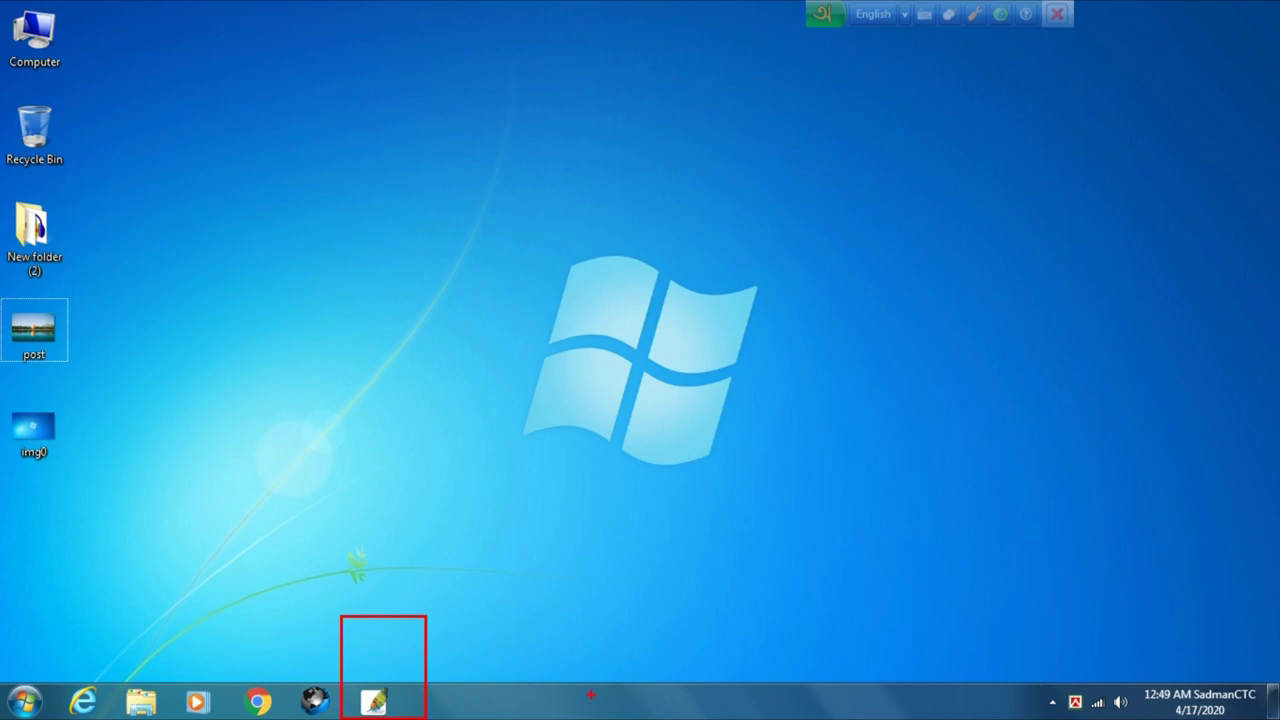
pyautogui.press('Escape')
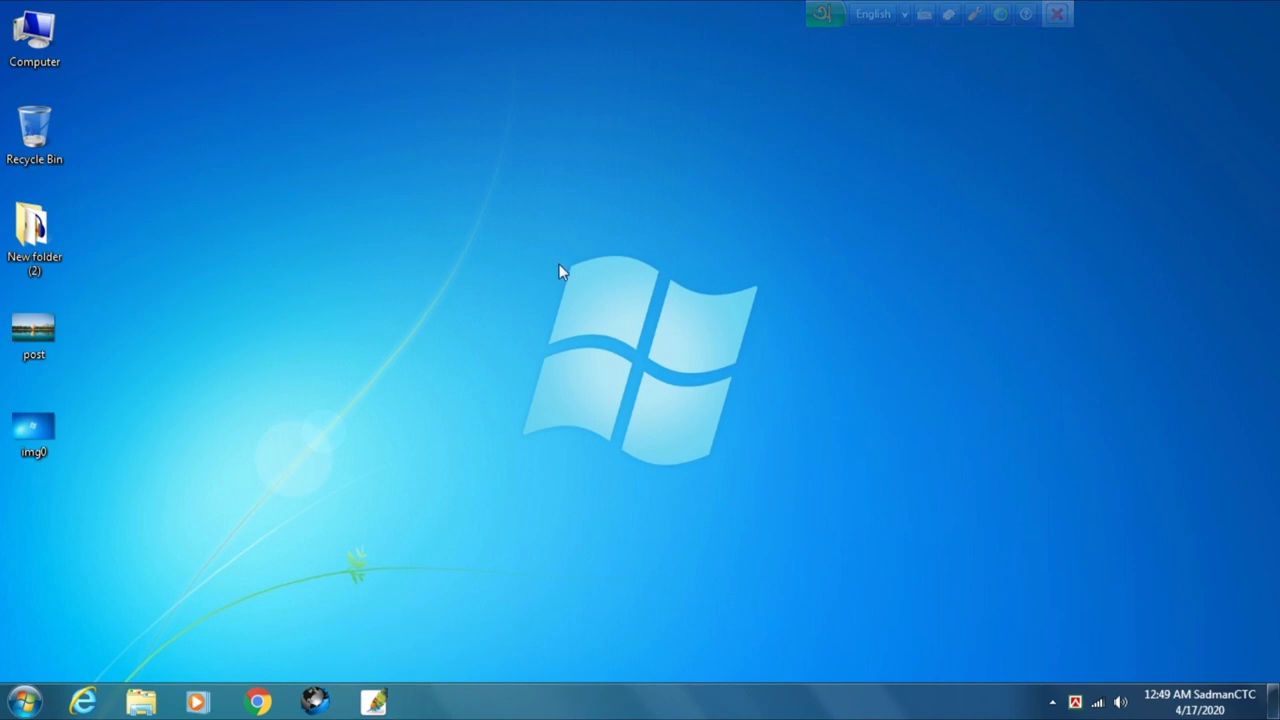
# Pin Calculator from the Start menu to the taskbar.
pyautogui.click(23, 702)
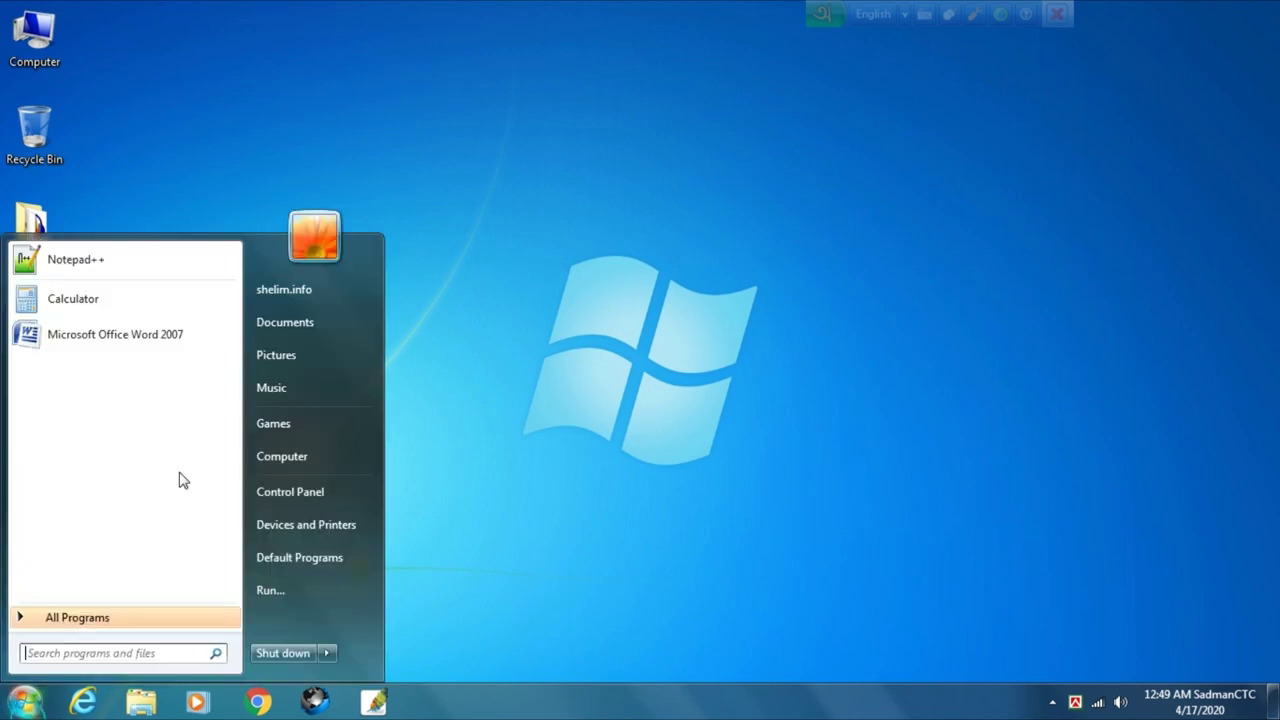
pyautogui.rightClick(75, 299)
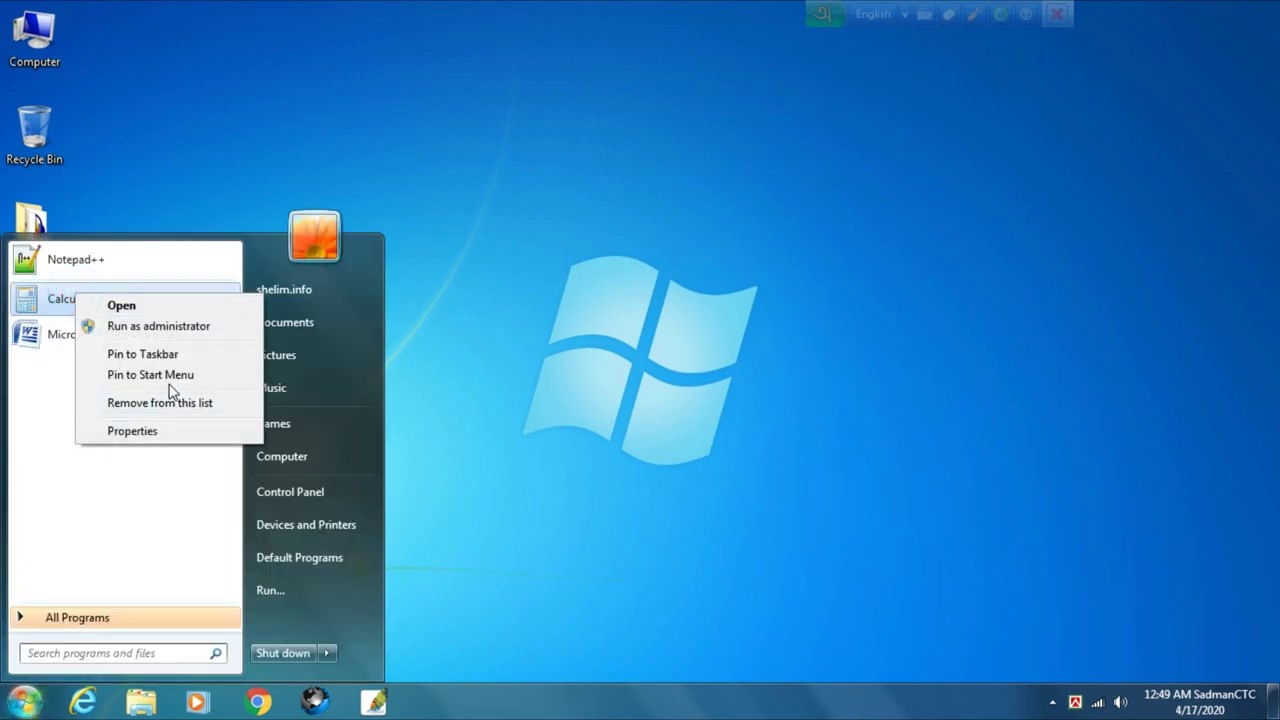
pyautogui.click(163, 355)
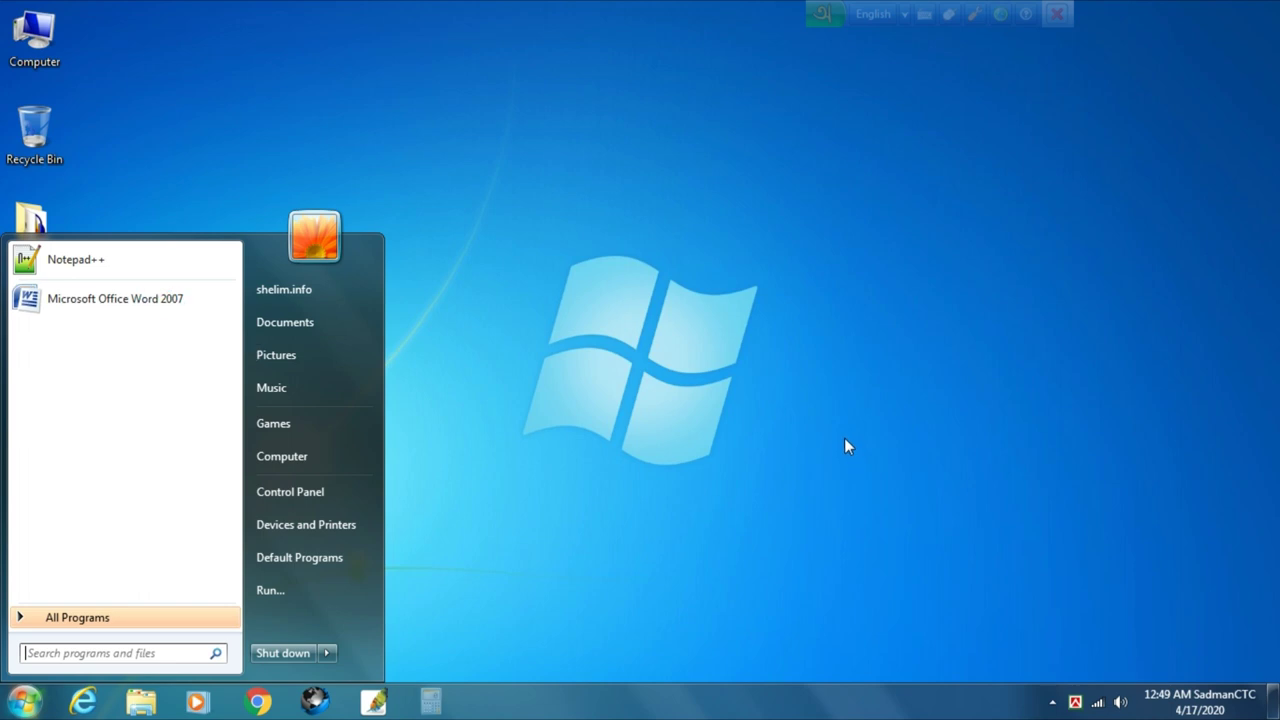
pyautogui.click(840, 438)
# Refresh the desktop twice and briefly display the Start menu.
pyautogui.rightClick(553, 250)
pyautogui.rightClick(554, 227)
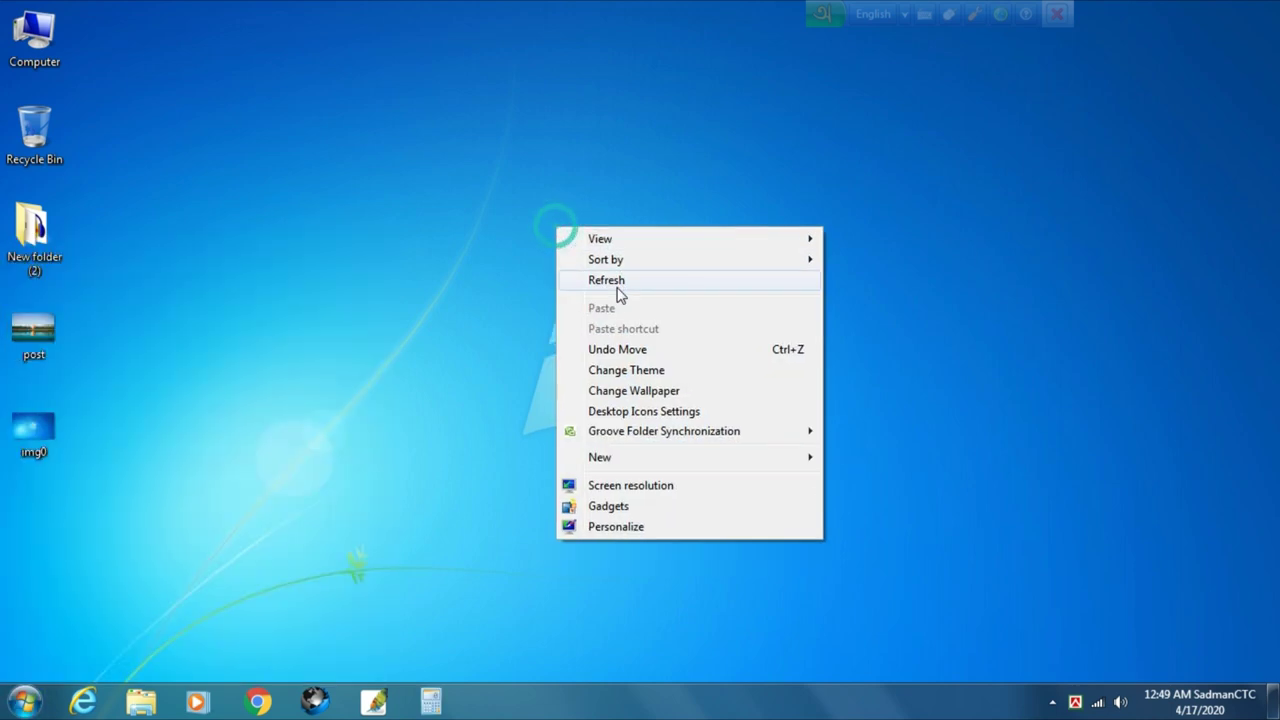
pyautogui.click(616, 282)
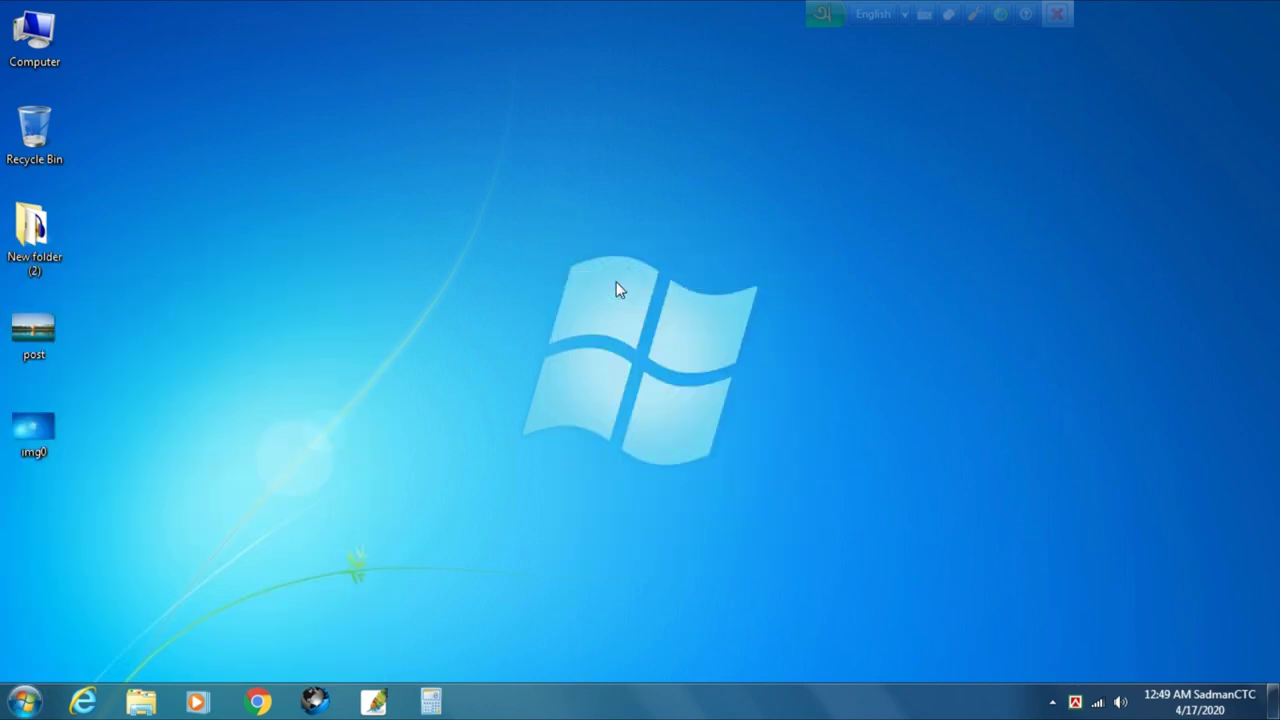
pyautogui.rightClick(546, 93)
pyautogui.click(595, 146)
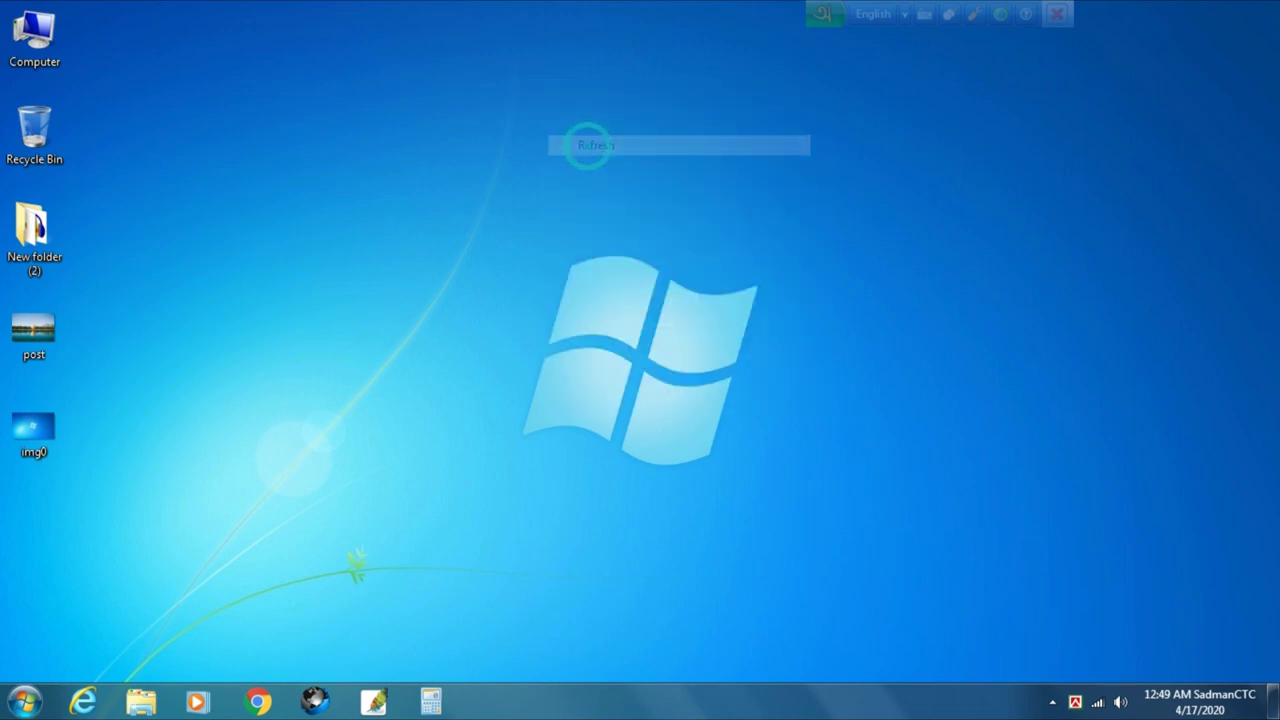
pyautogui.press('super')
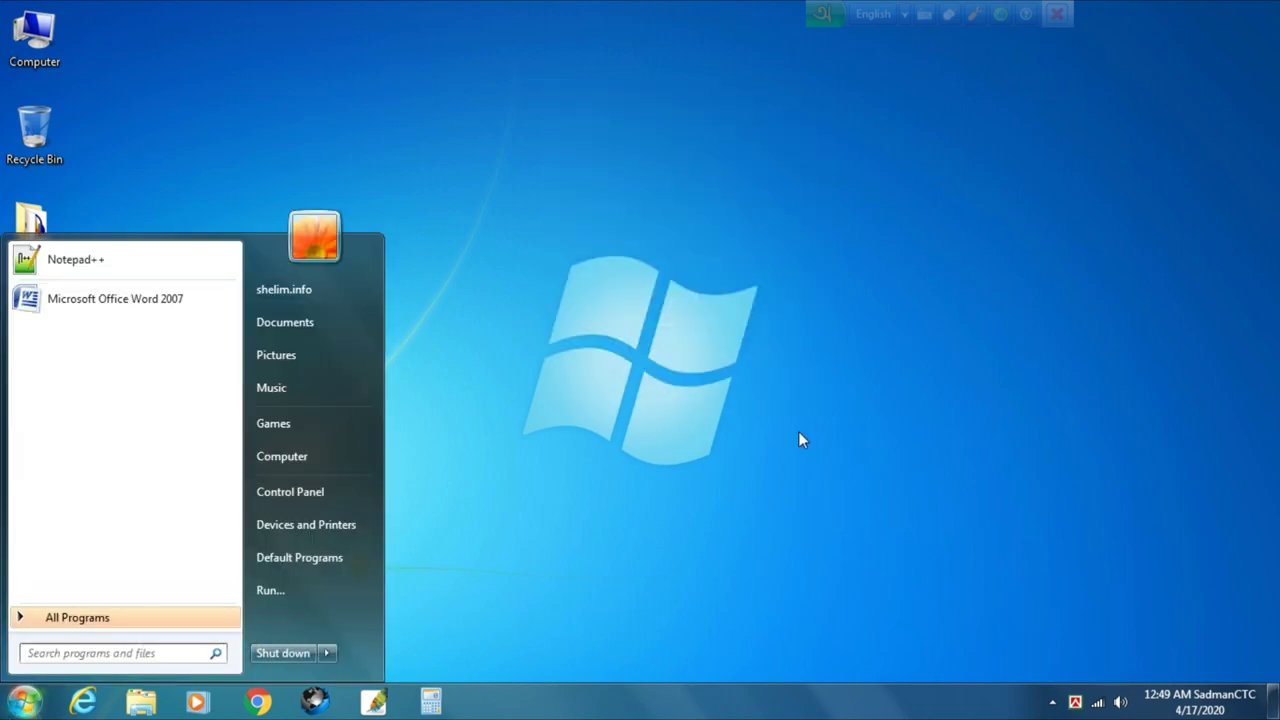
pyautogui.press('super')
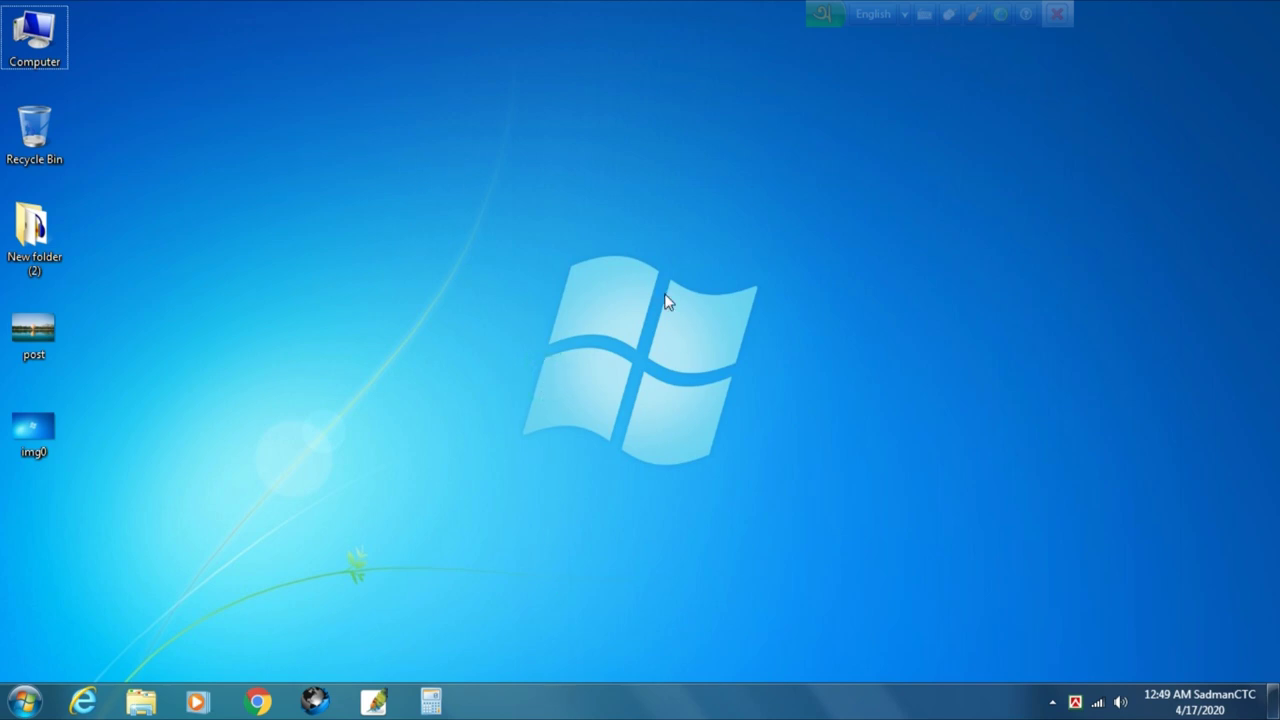
# Examine the taskbar's Toolbars options, then show and refresh the desktop.
pyautogui.rightClick(689, 711)
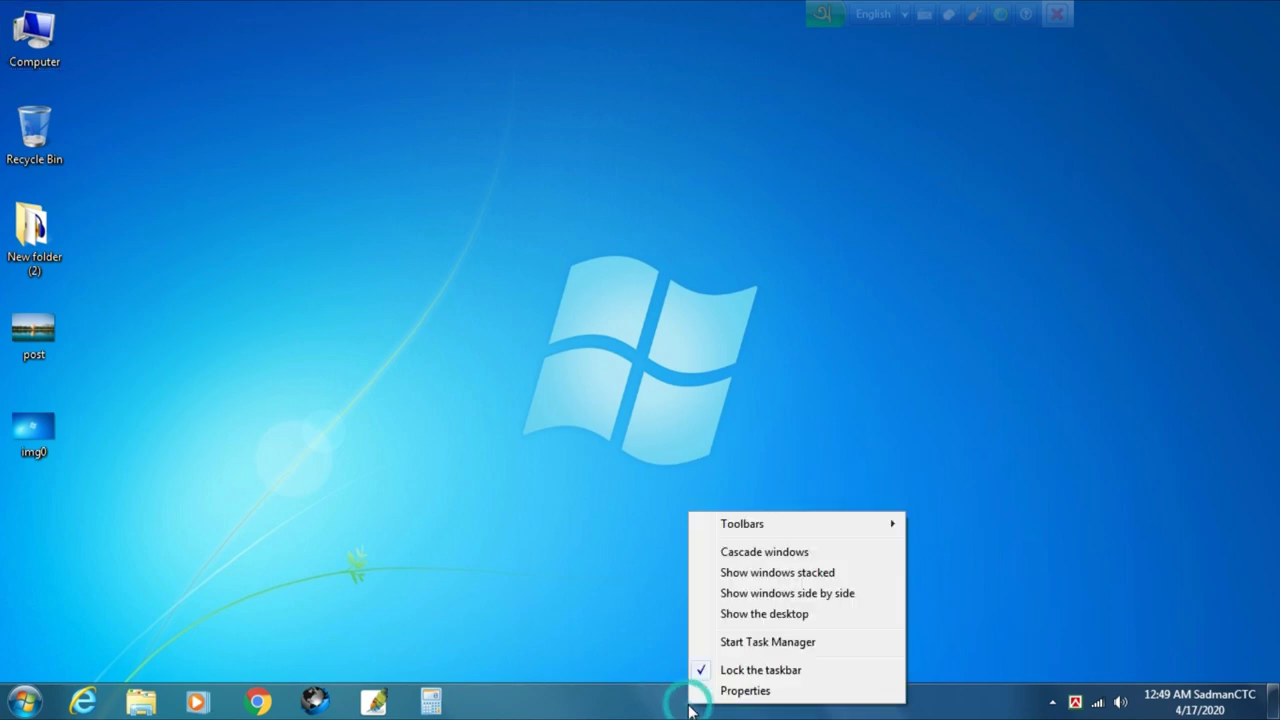
pyautogui.moveTo(827, 527)
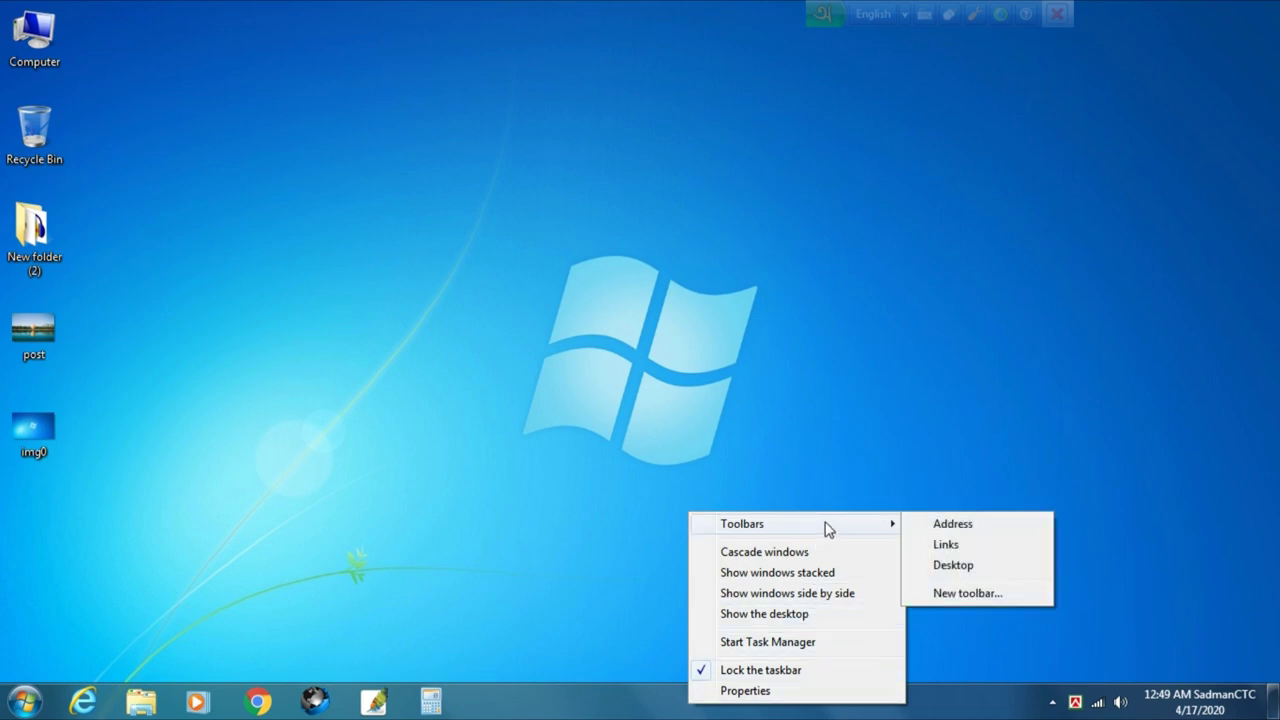
pyautogui.click(796, 618)
pyautogui.rightClick(539, 176)
pyautogui.click(606, 229)
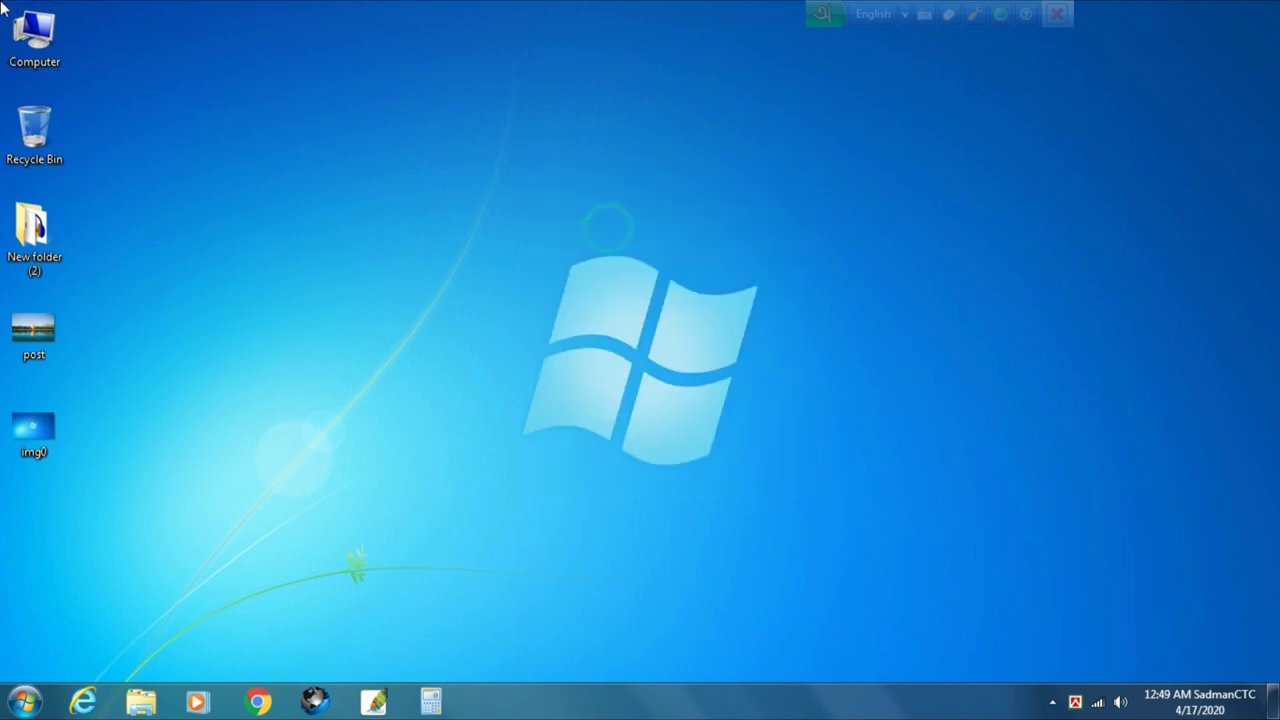
# Open the Computer window and Notepad++, declining the Notepad++ update.
pyautogui.doubleClick(40, 44)
pyautogui.press('super')
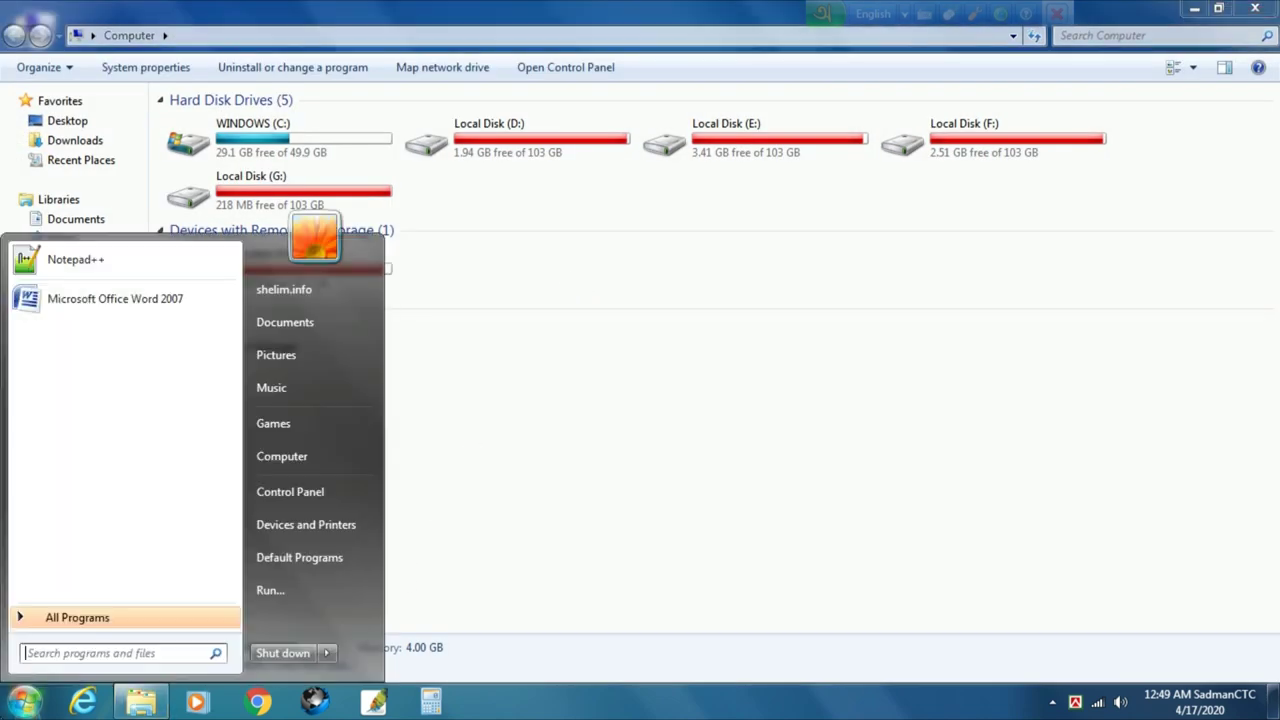
pyautogui.click(103, 259)
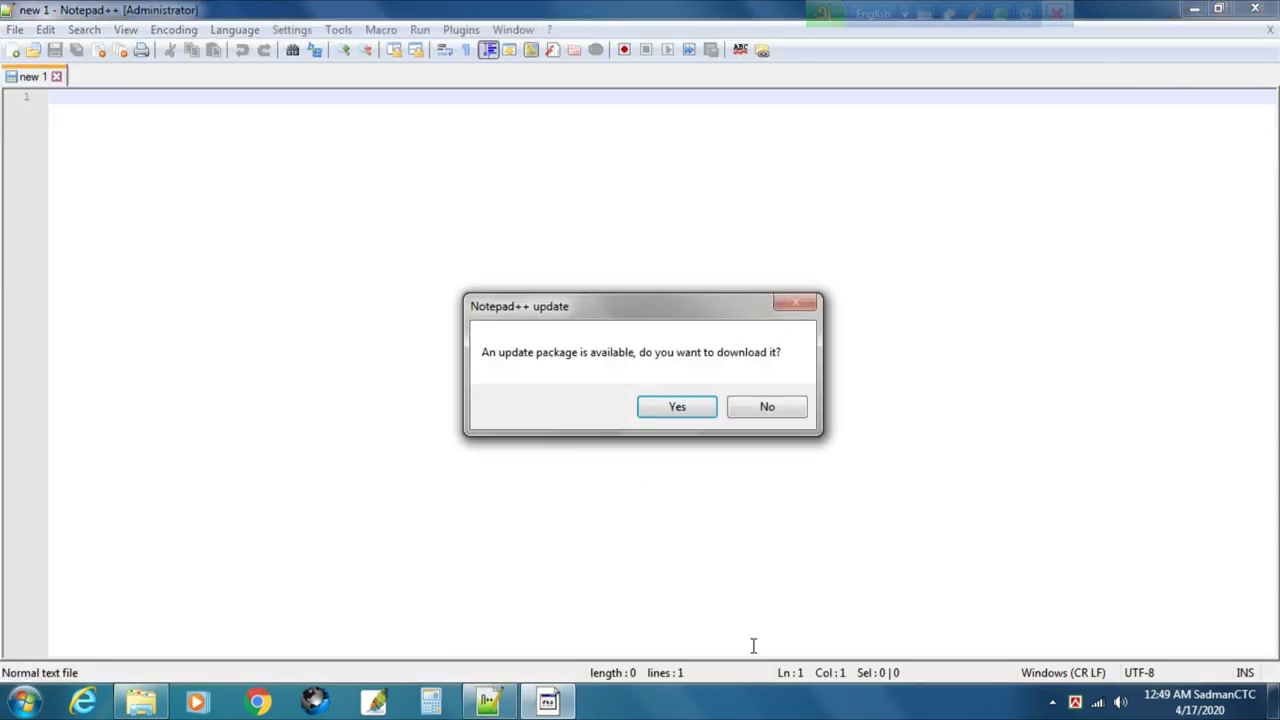
pyautogui.click(787, 410)
# Hide all open windows with the taskbar's Show the desktop option and refresh the desktop twice.
pyautogui.rightClick(810, 714)
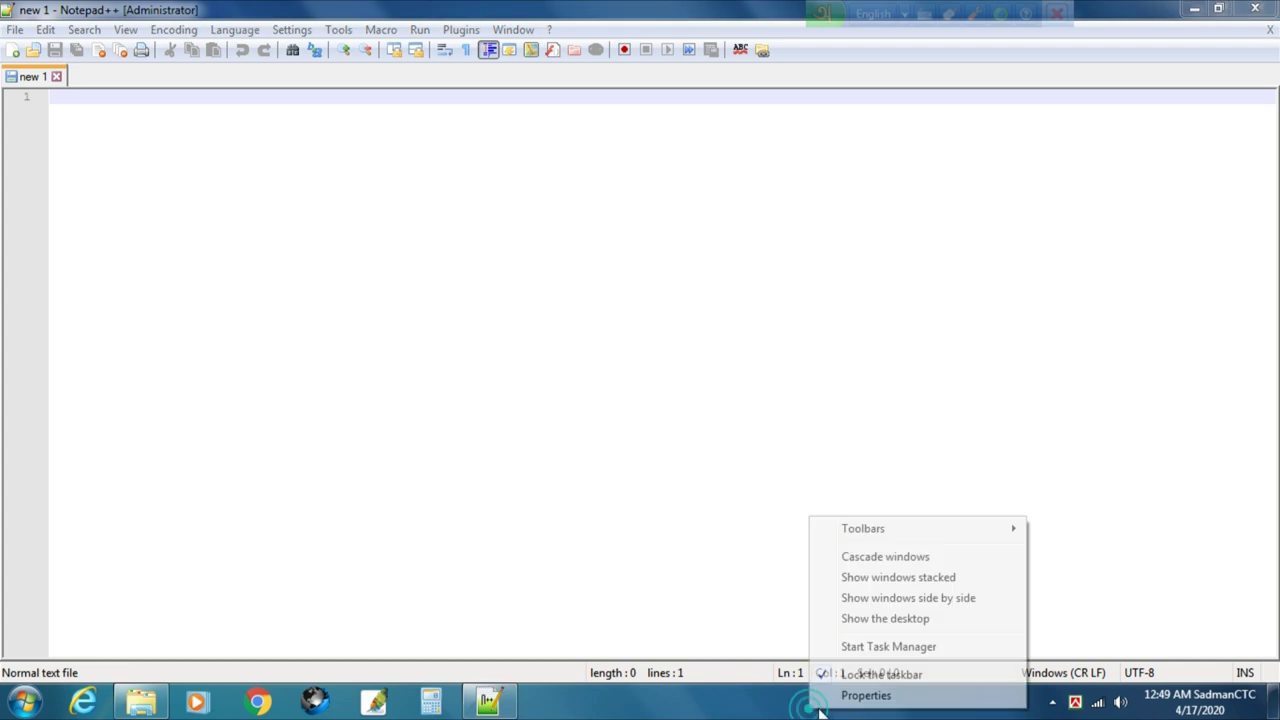
pyautogui.click(880, 622)
pyautogui.rightClick(578, 236)
pyautogui.click(648, 296)
pyautogui.rightClick(612, 244)
pyautogui.click(658, 295)
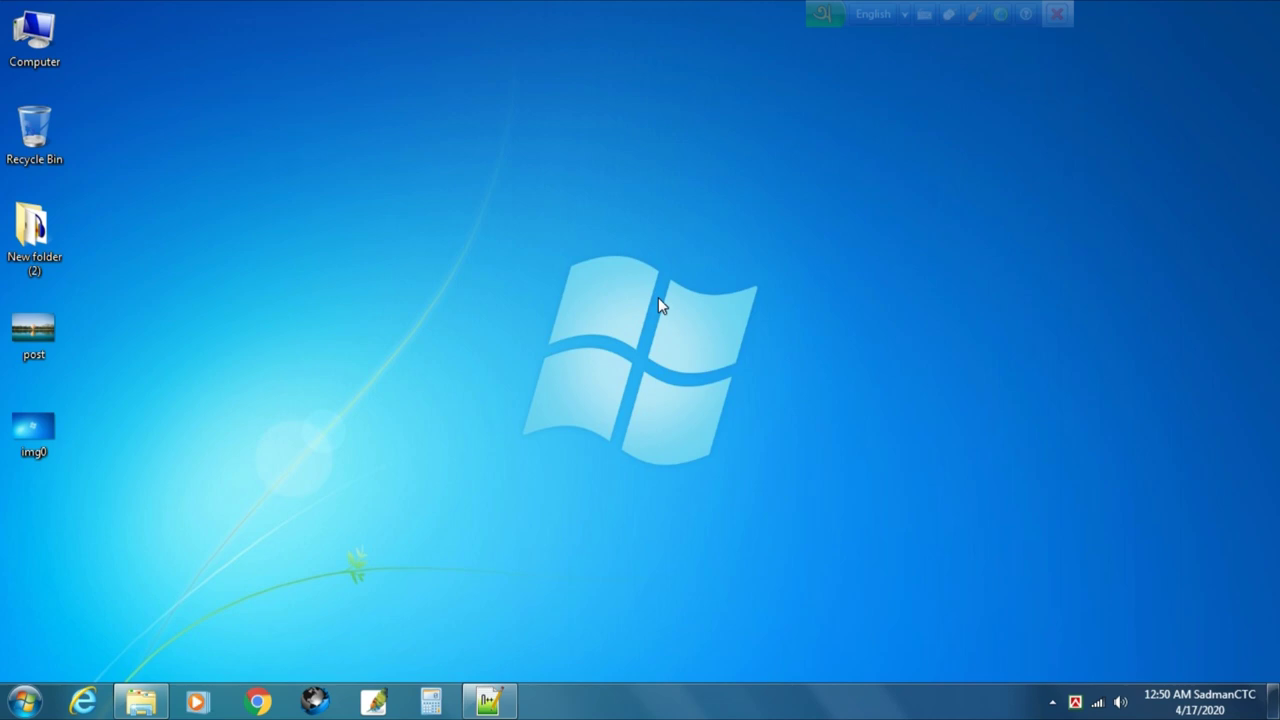
# Switch back and forth between the Computer window and Notepad++ using the taskbar.
pyautogui.click(141, 700)
pyautogui.click(488, 703)
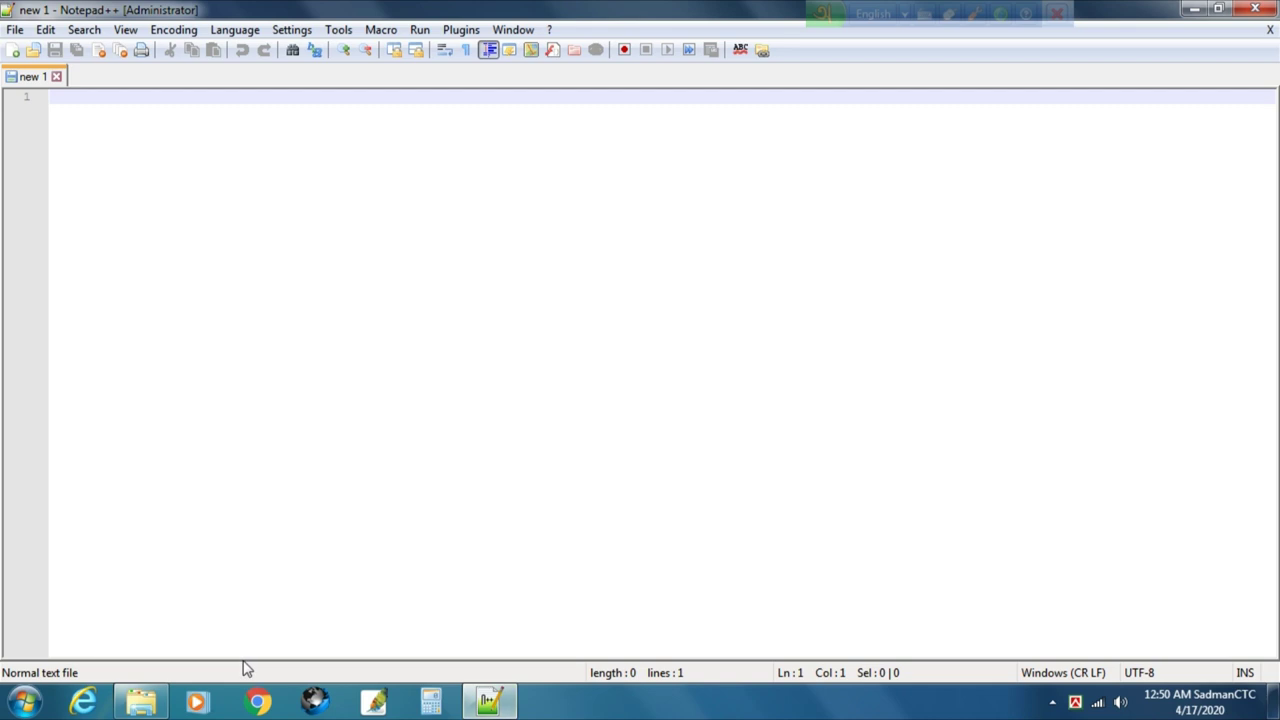
pyautogui.click(141, 700)
pyautogui.click(490, 706)
pyautogui.click(490, 706)
# Close the Computer and Notepad++ windows and refresh the desktop.
pyautogui.click(1193, 8)
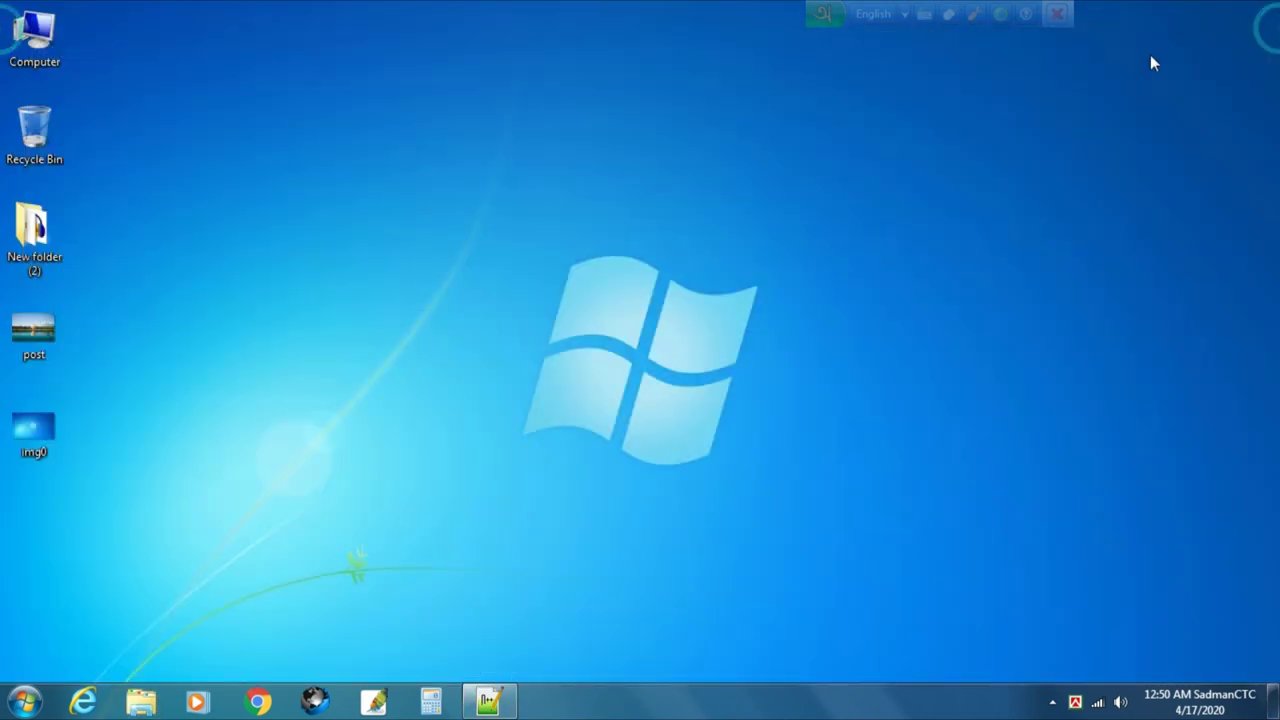
pyautogui.click(495, 703)
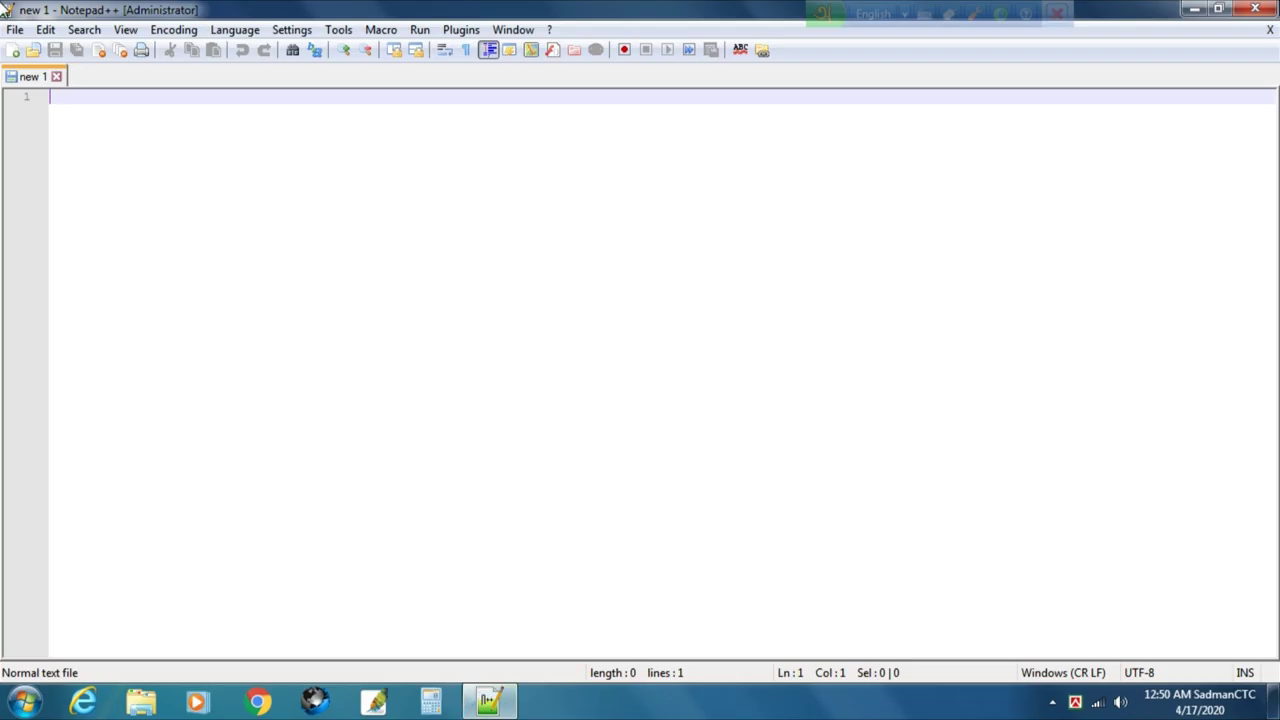
pyautogui.click(1256, 10)
pyautogui.rightClick(716, 170)
pyautogui.click(765, 222)
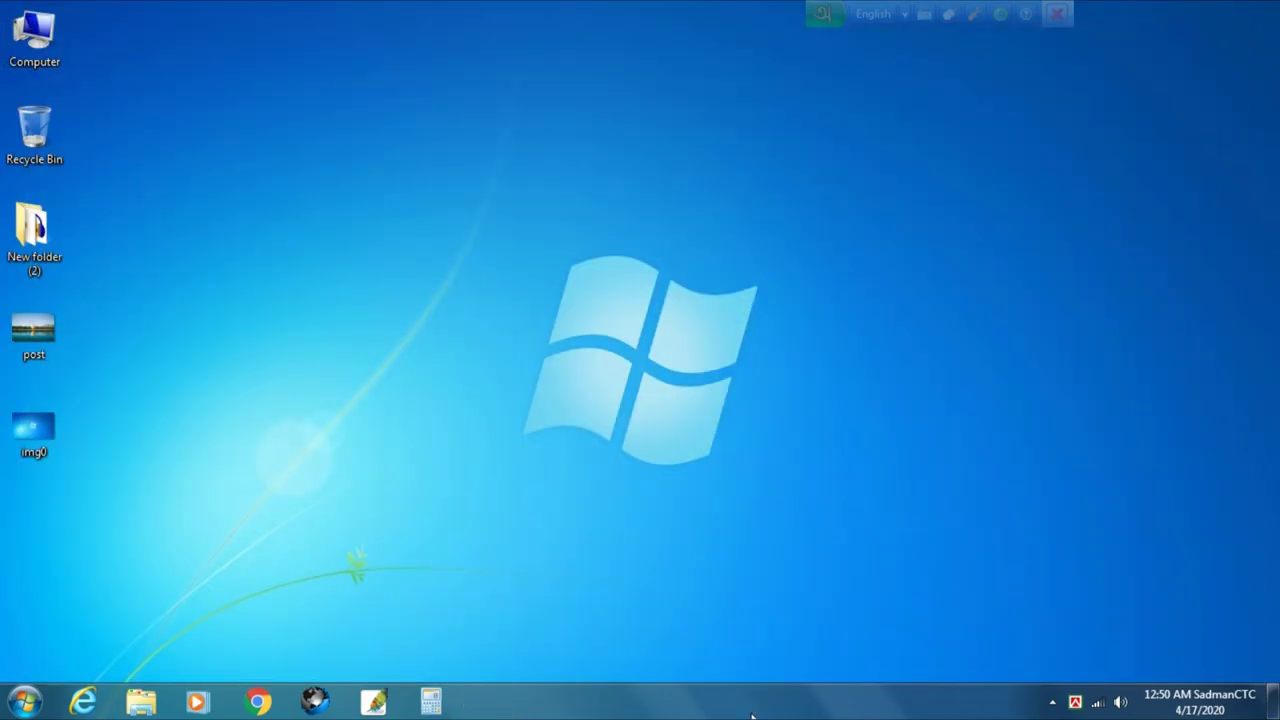
# Unlock the taskbar to try resizing it, and lock it again.
pyautogui.rightClick(709, 712)
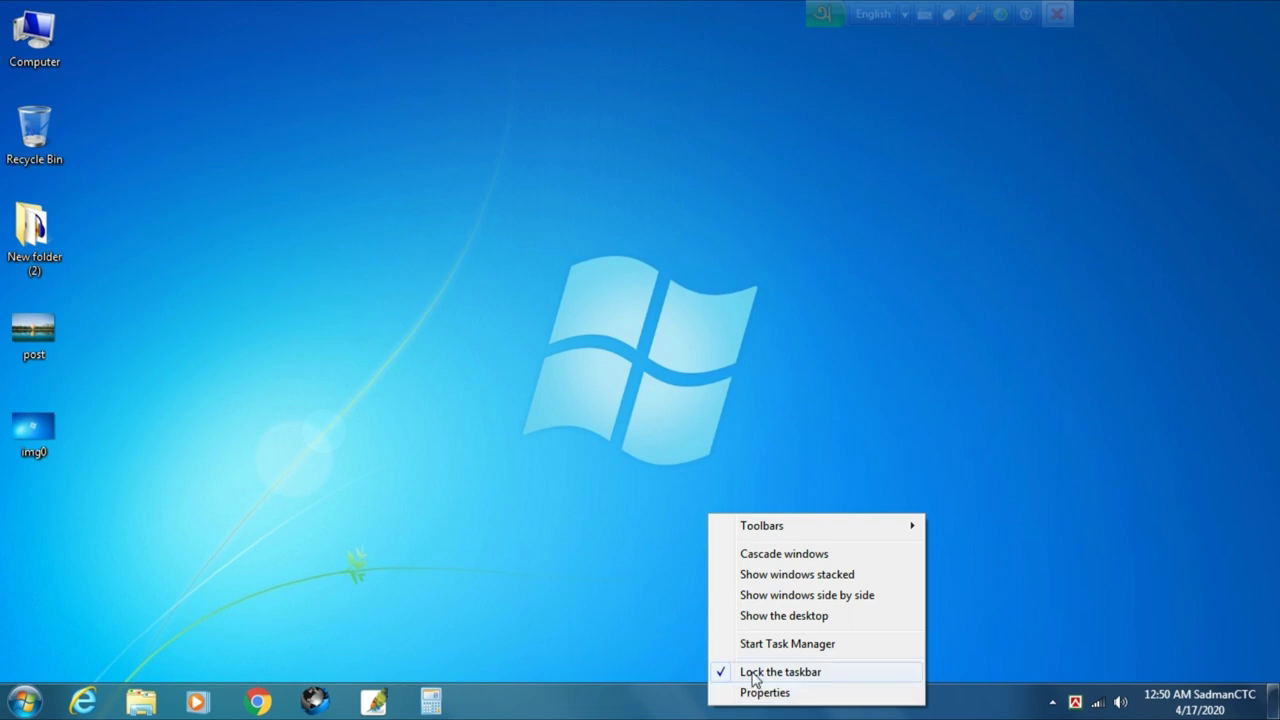
pyautogui.click(560, 312)
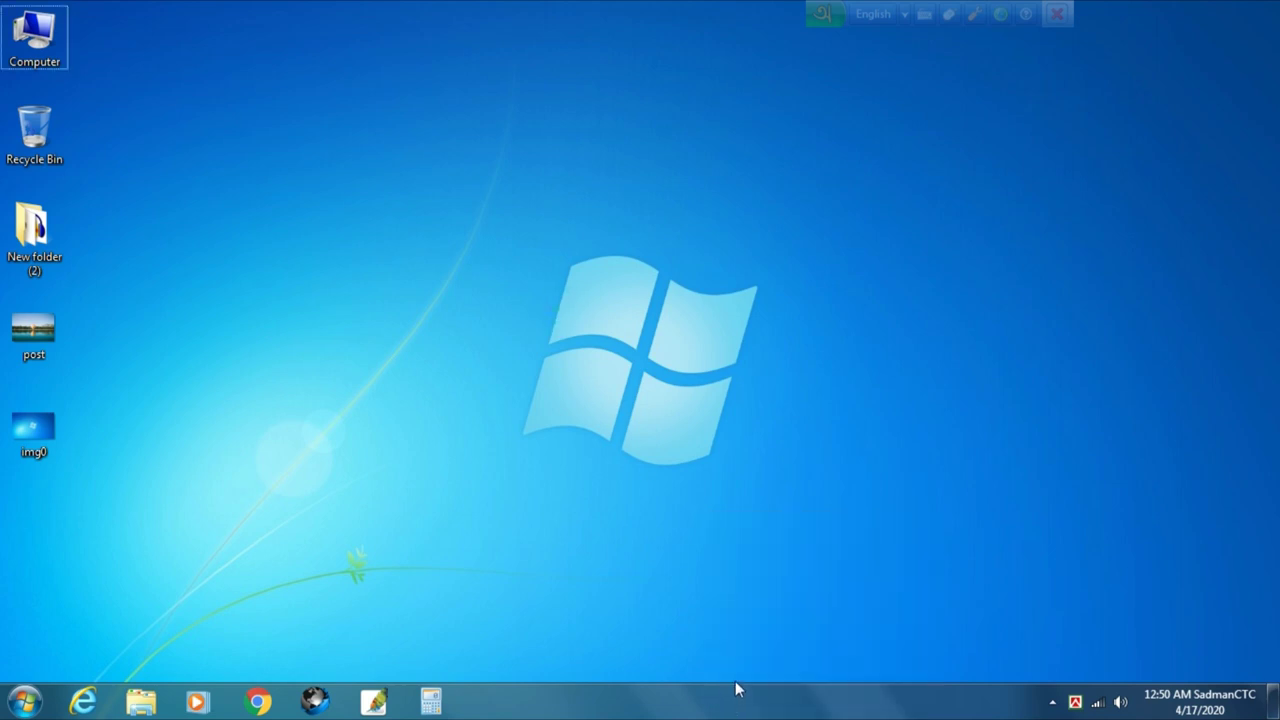
pyautogui.rightClick(754, 706)
pyautogui.click(810, 688)
pyautogui.moveTo(744, 685); pyautogui.dragTo(707, 712)
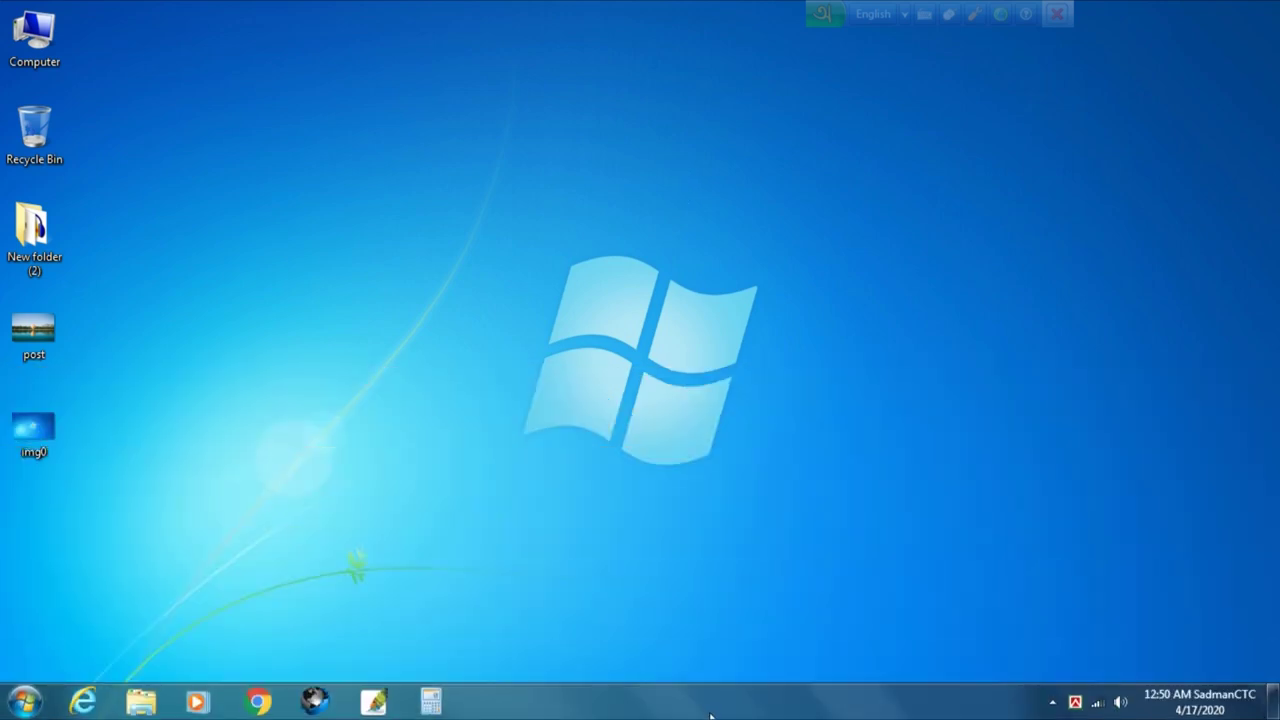
pyautogui.rightClick(718, 712)
pyautogui.click(771, 680)
# Refresh the desktop repeatedly and display the taskbar's context options.
pyautogui.rightClick(660, 298)
pyautogui.click(707, 352)
pyautogui.rightClick(634, 246)
pyautogui.click(689, 302)
pyautogui.rightClick(744, 713)
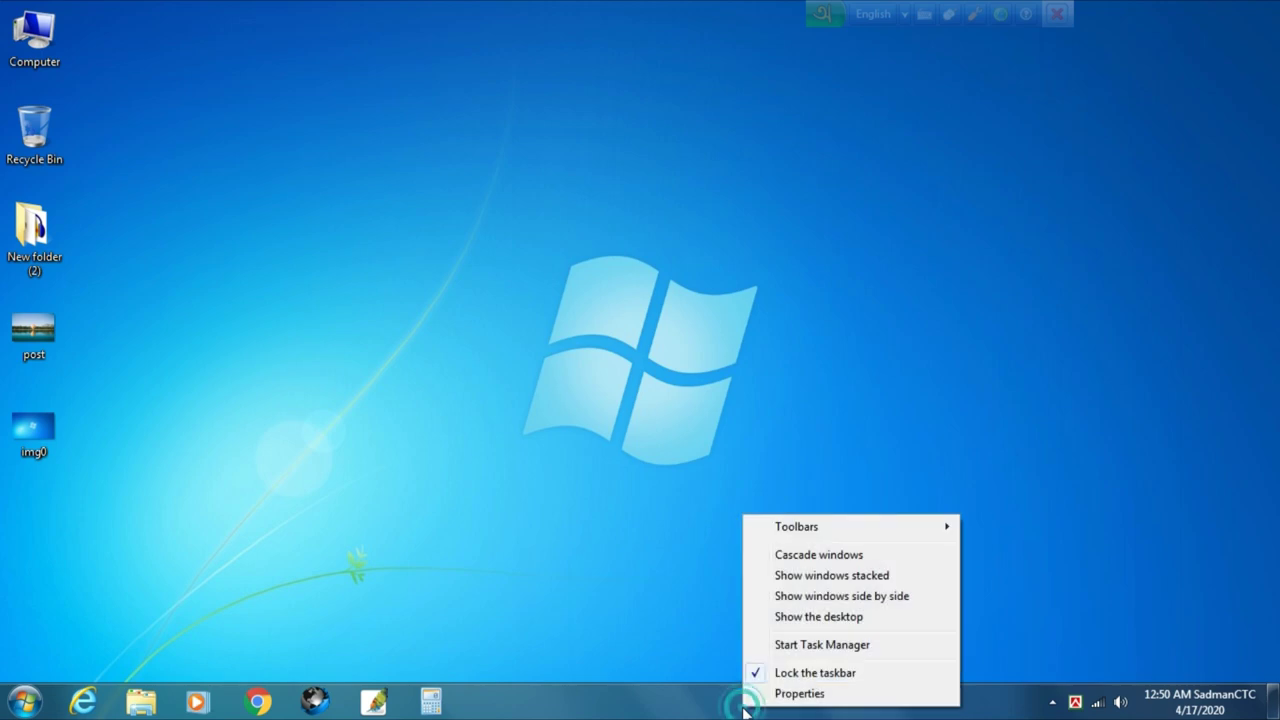
pyautogui.rightClick(570, 336)
pyautogui.click(626, 389)
# Add the Desktop toolbar to the taskbar and refresh the desktop.
pyautogui.rightClick(730, 713)
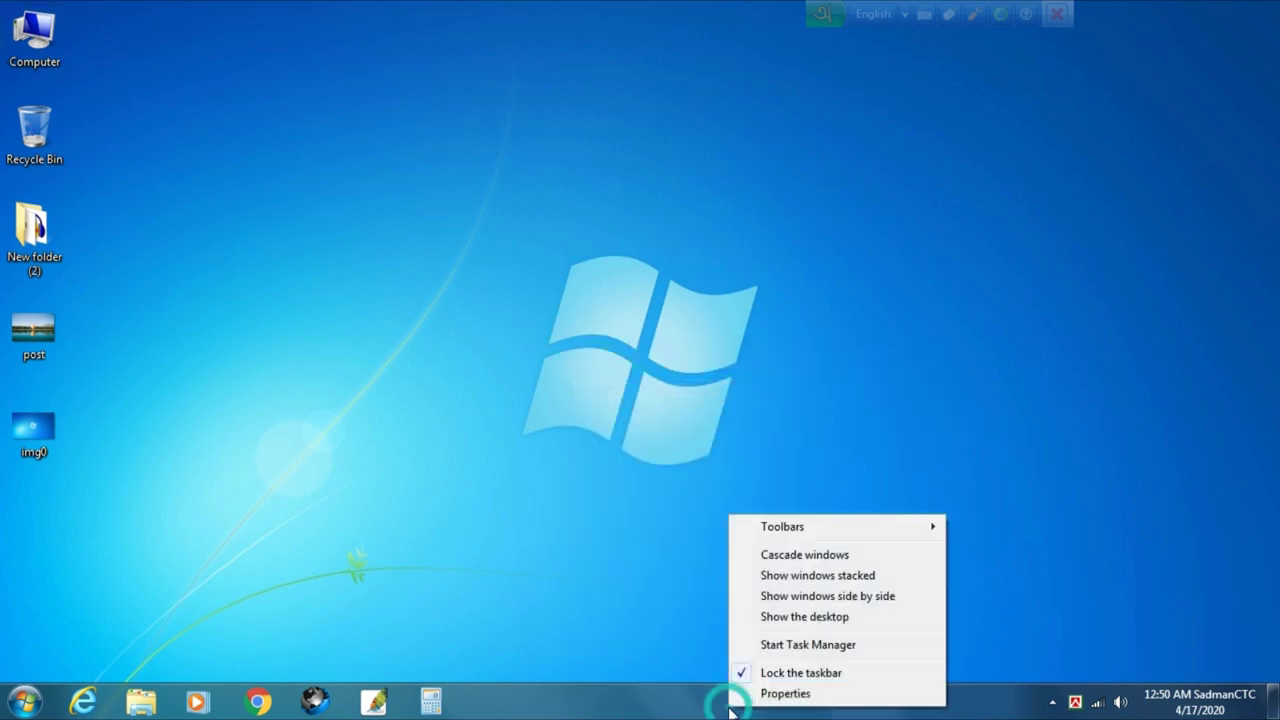
pyautogui.moveTo(857, 538)
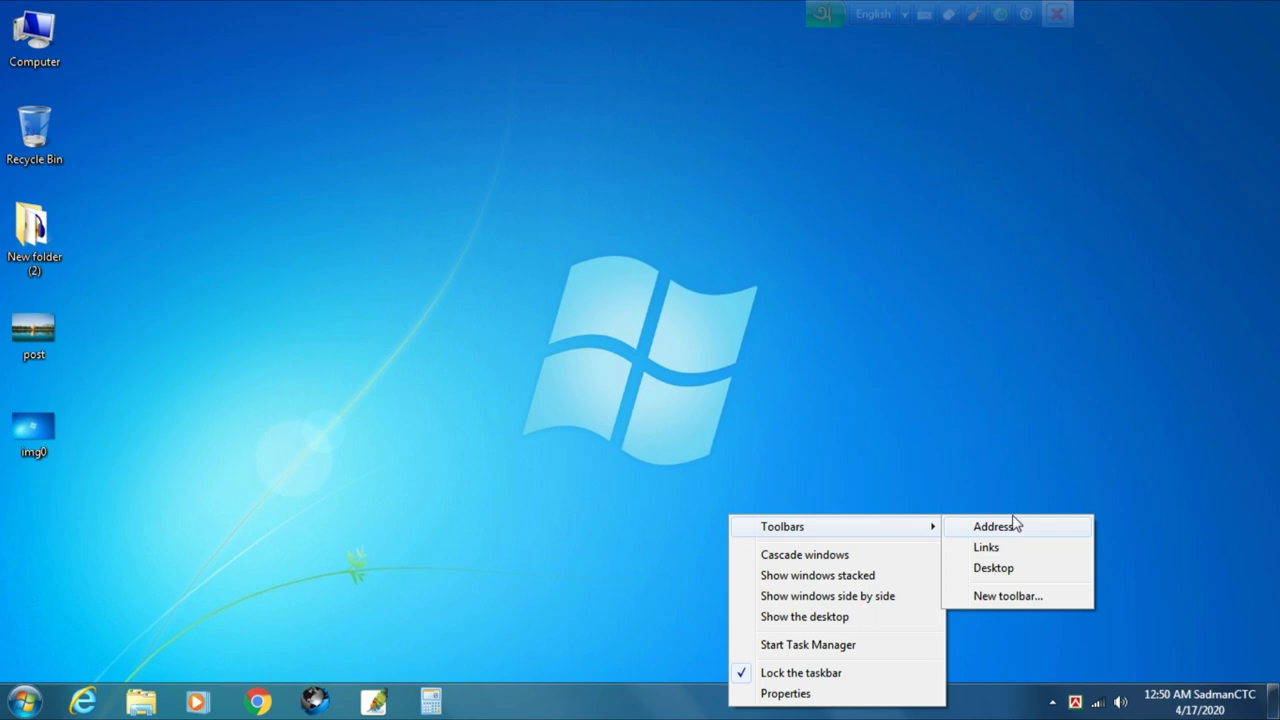
pyautogui.click(1003, 568)
pyautogui.rightClick(930, 393)
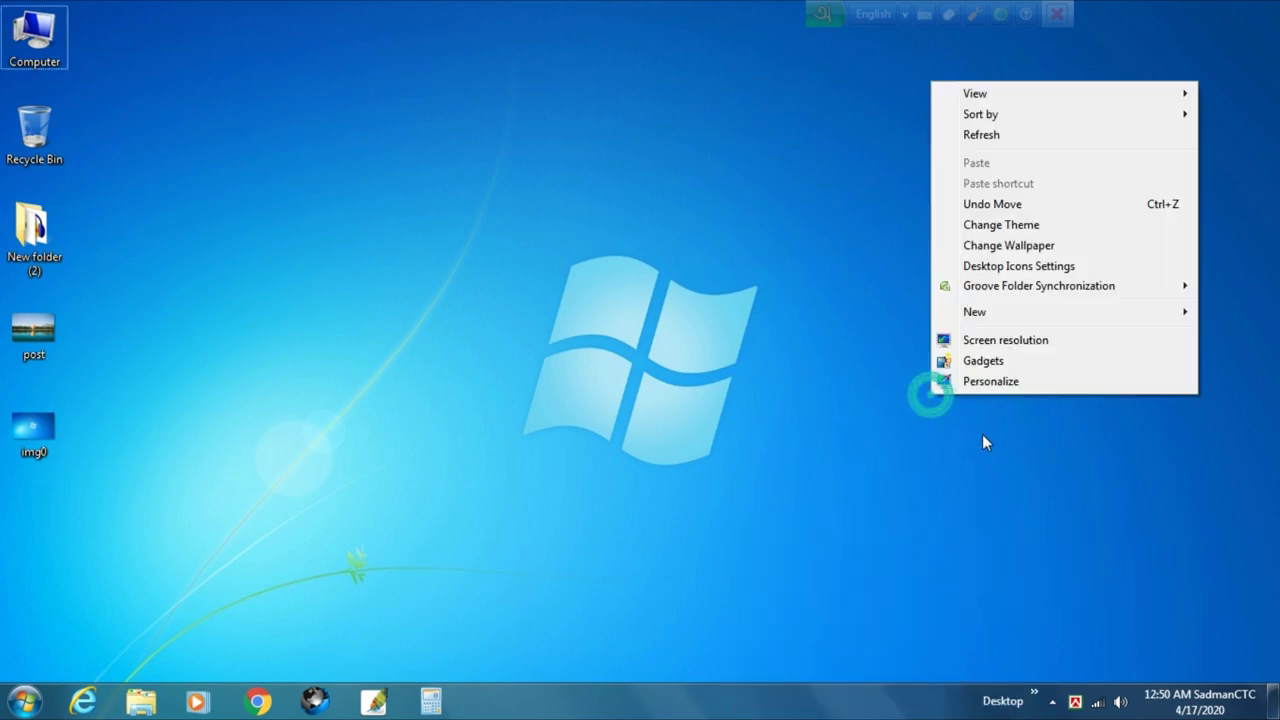
pyautogui.click(985, 135)
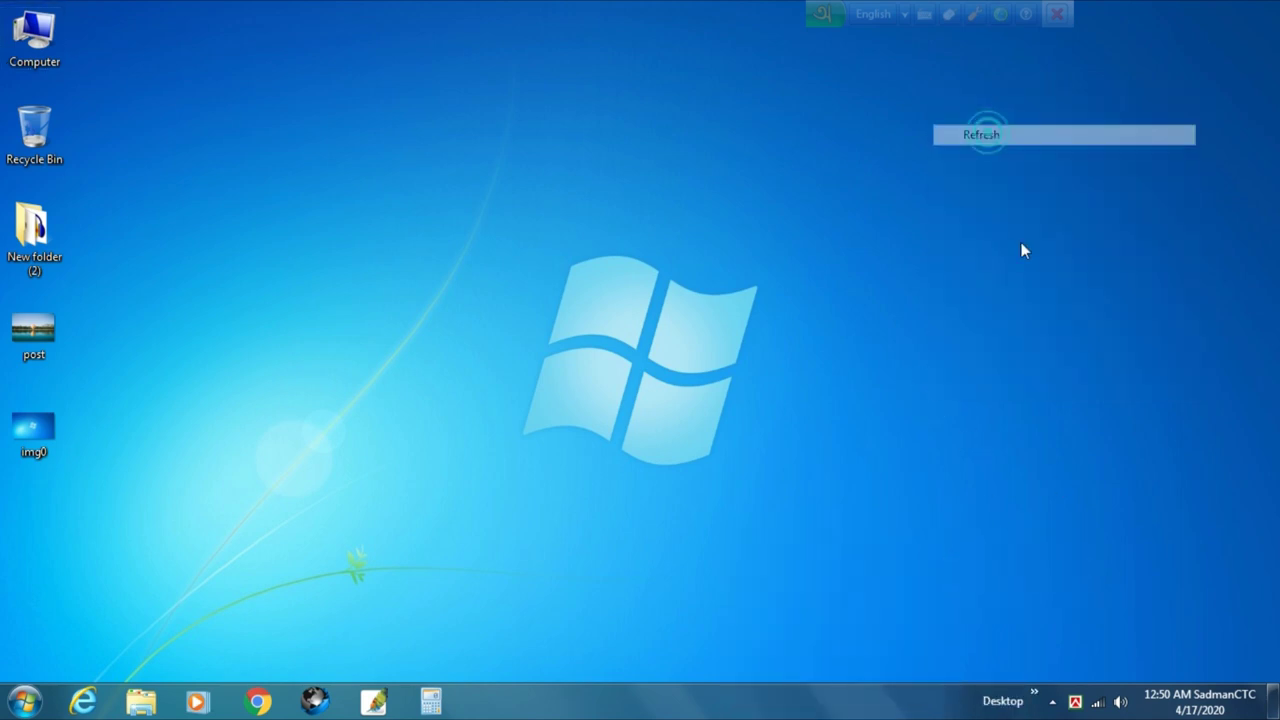
# Examine the items in the taskbar's Desktop toolbar, including the Libraries and Music entries.
pyautogui.click(1035, 693)
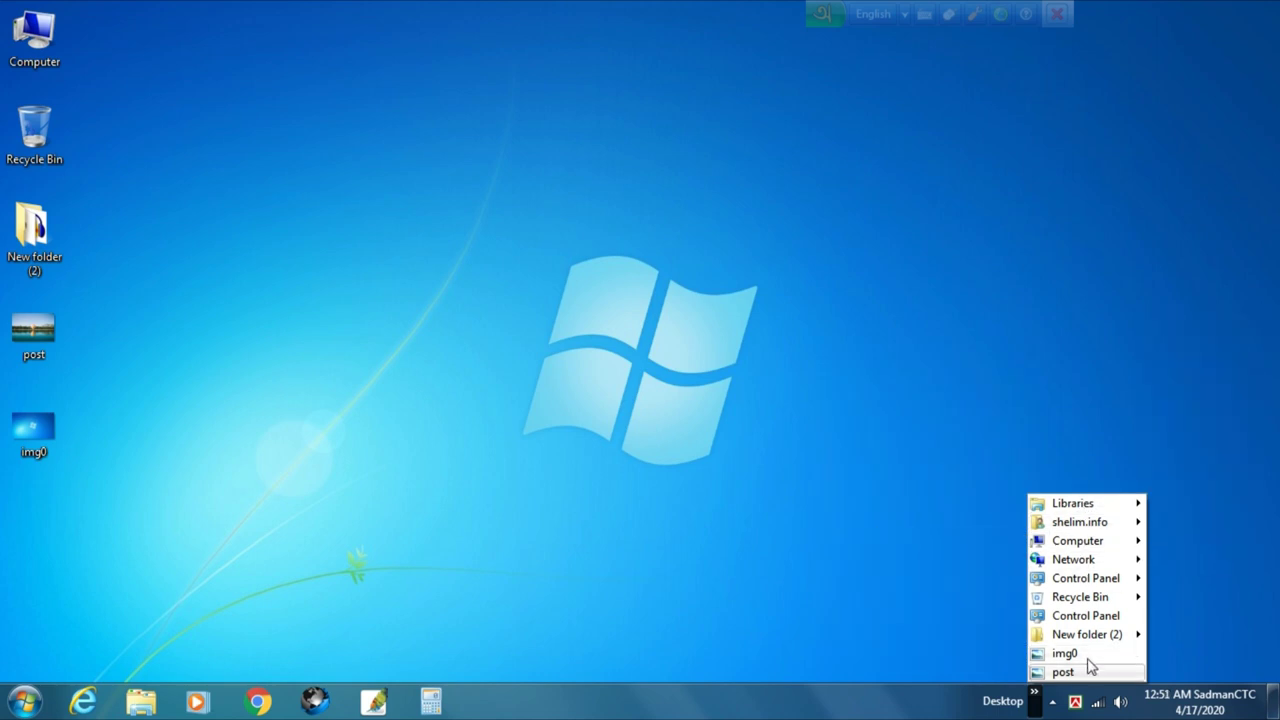
pyautogui.moveTo(1072, 503)
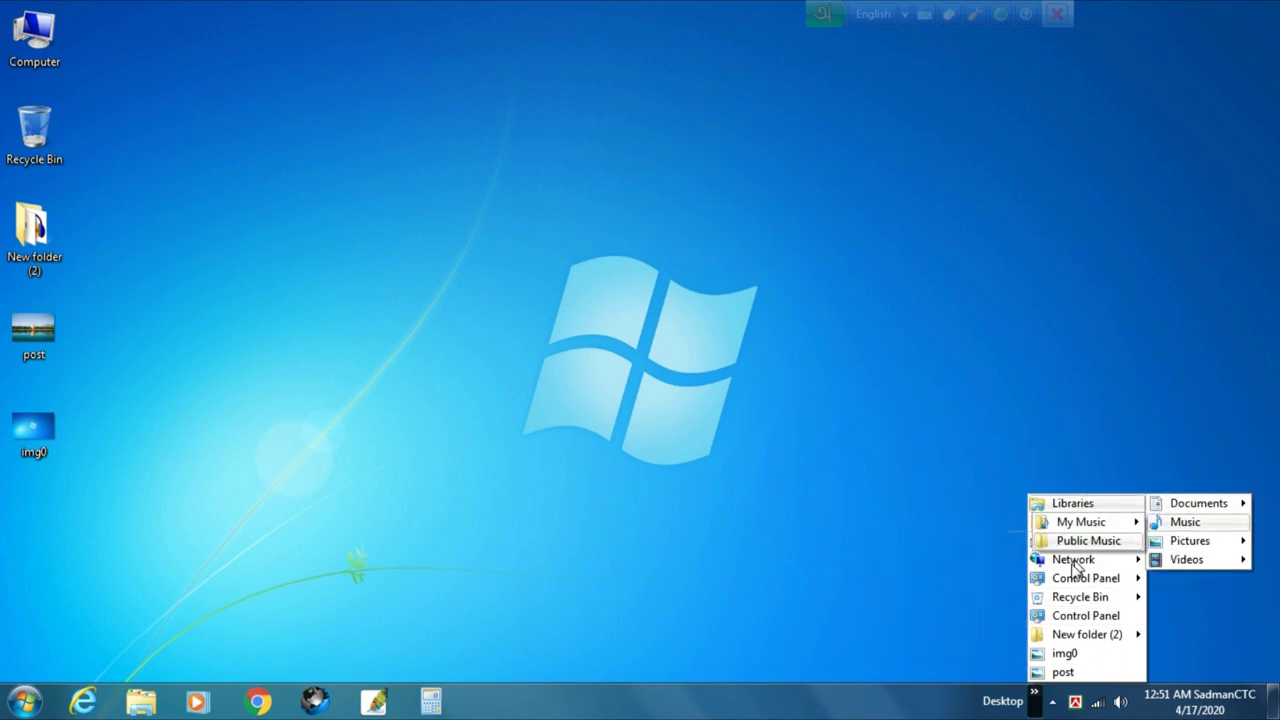
pyautogui.click(756, 212)
# Remove the Desktop toolbar from the taskbar and refresh the desktop.
pyautogui.rightClick(770, 697)
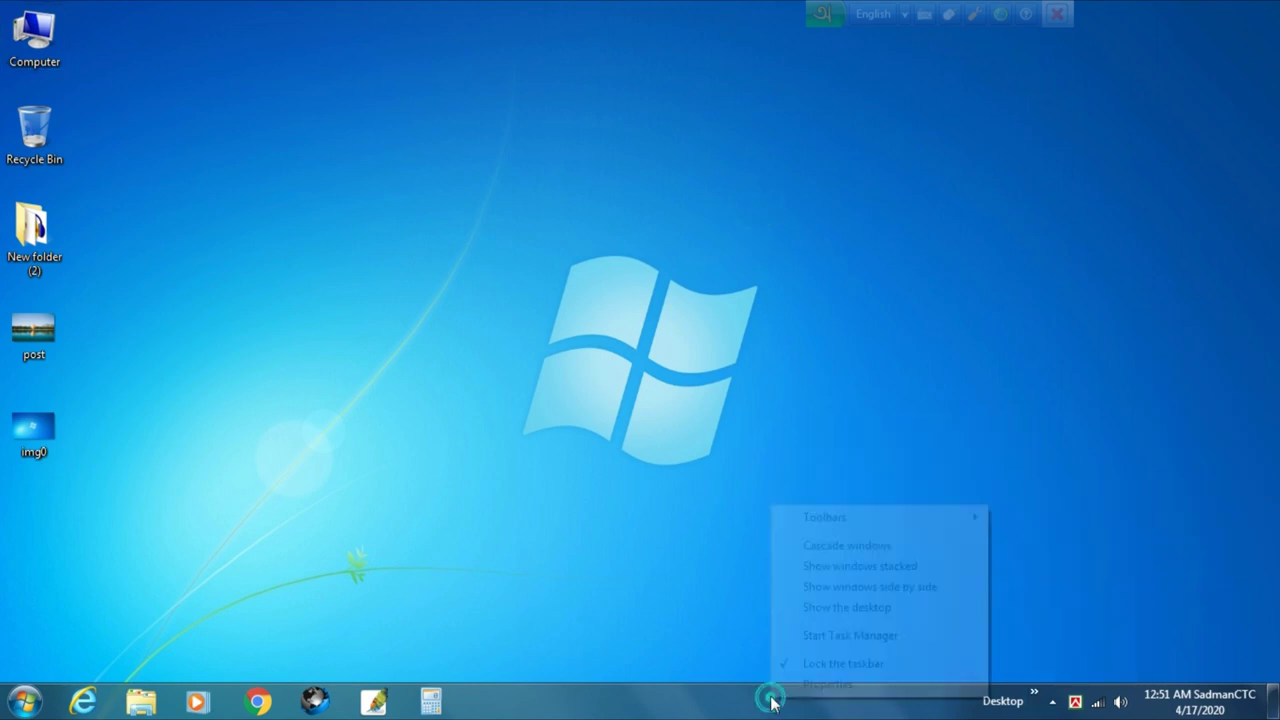
pyautogui.moveTo(927, 520)
pyautogui.click(1050, 560)
pyautogui.rightClick(823, 331)
pyautogui.click(860, 383)
# Refresh the desktop several times and display the Start menu once more.
pyautogui.rightClick(800, 292)
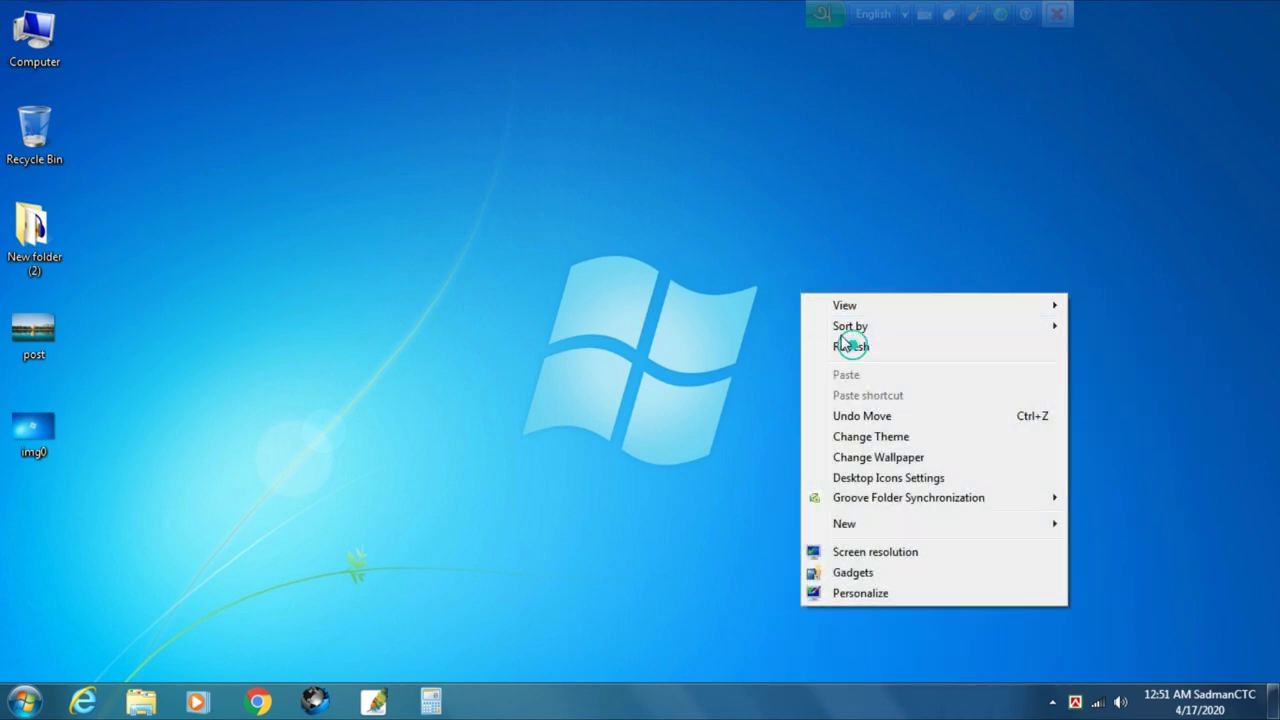
pyautogui.click(846, 343)
pyautogui.rightClick(797, 260)
pyautogui.click(842, 314)
pyautogui.rightClick(787, 241)
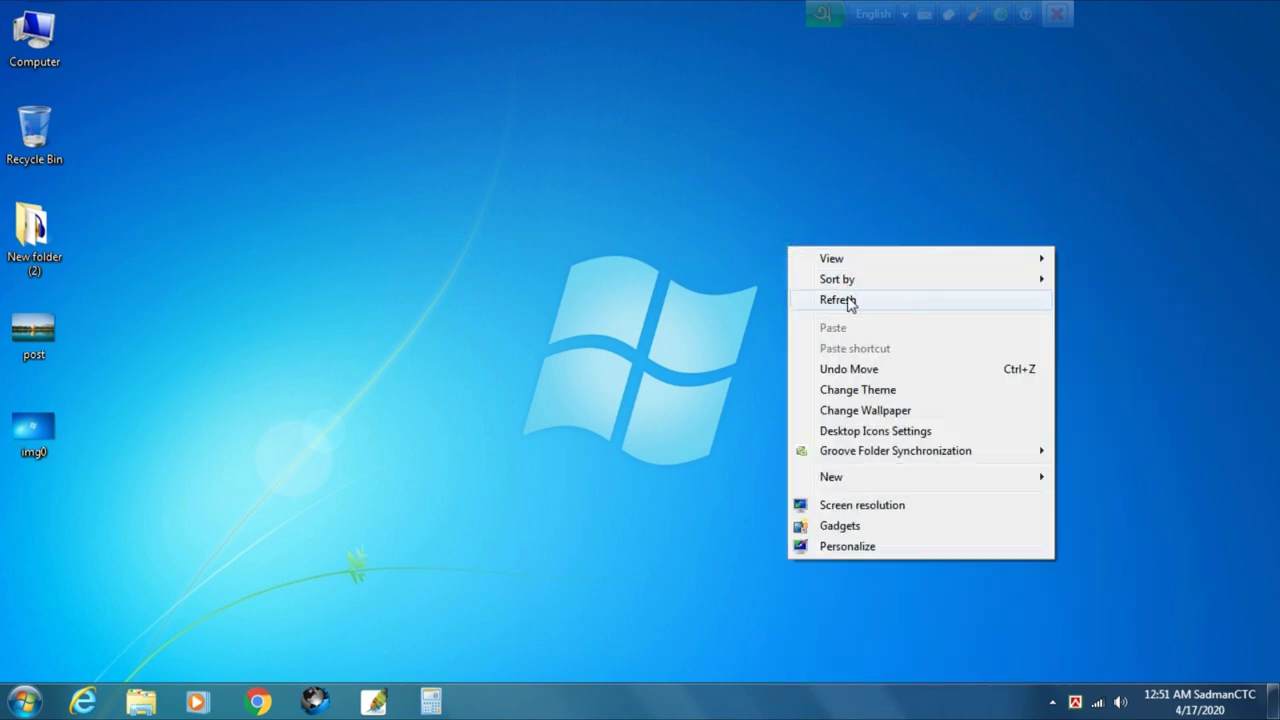
pyautogui.click(848, 300)
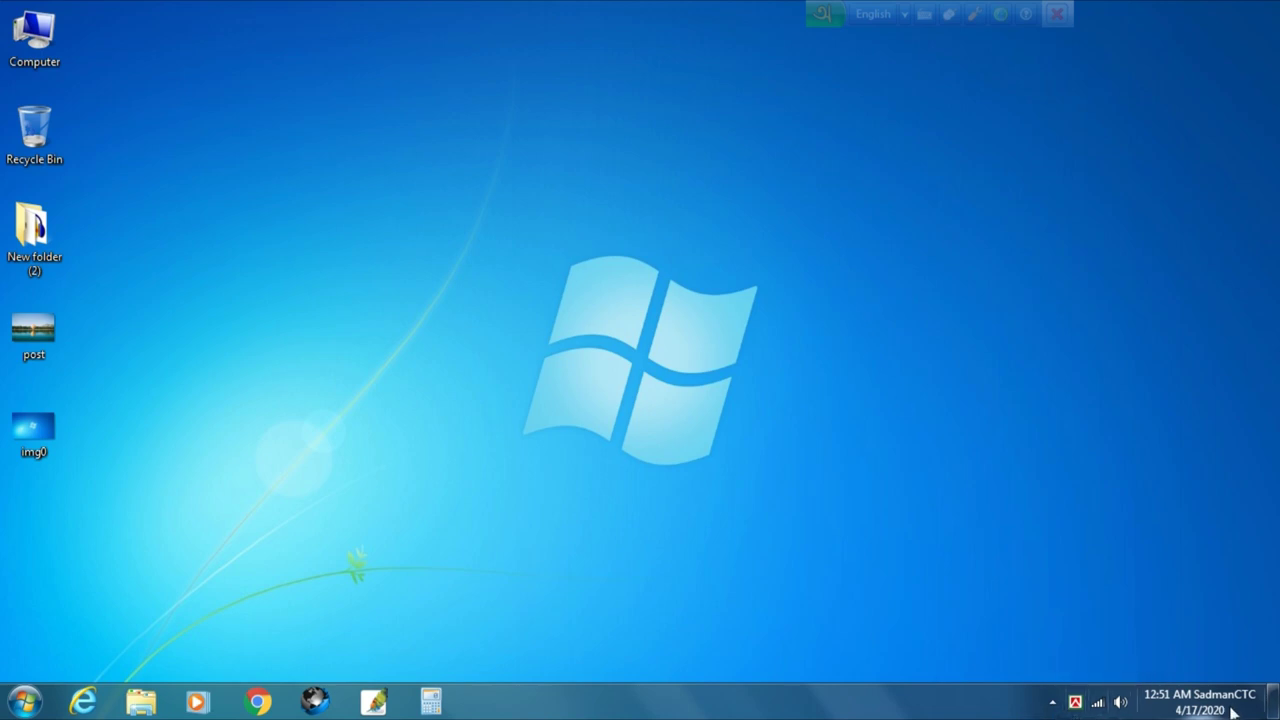
pyautogui.rightClick(490, 116)
pyautogui.click(569, 174)
pyautogui.click(24, 700)
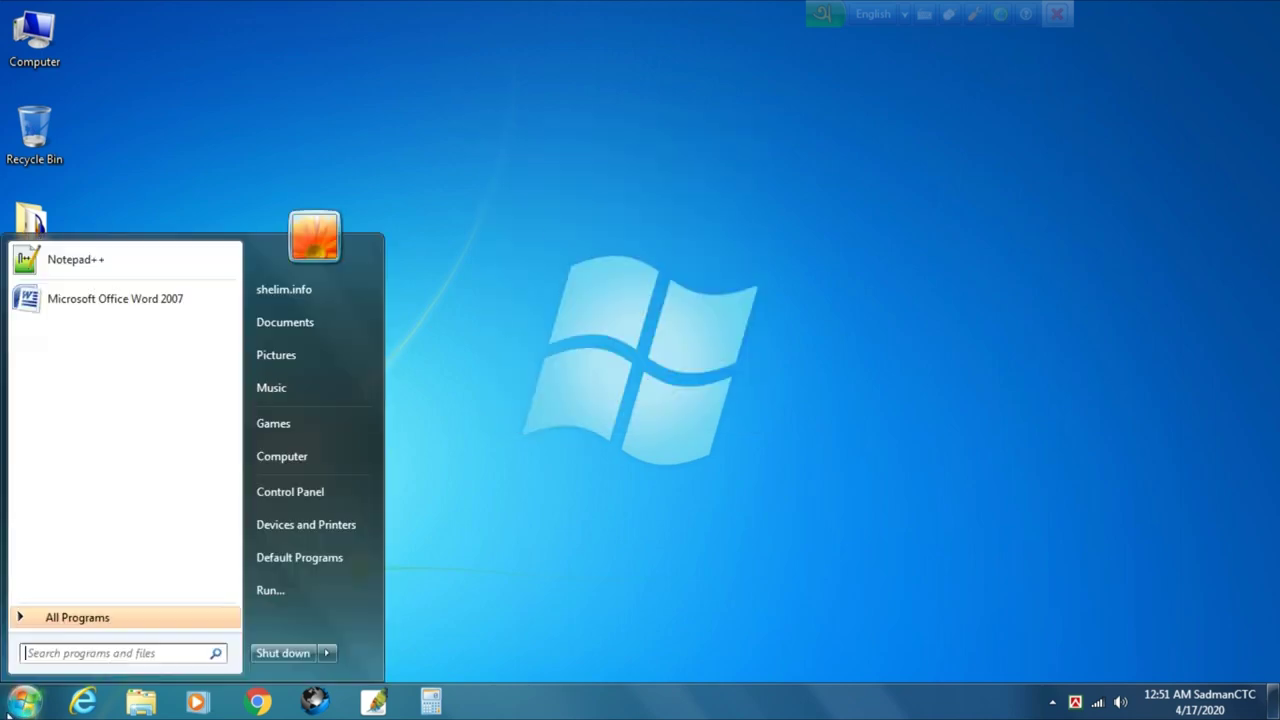
pyautogui.click(779, 209)
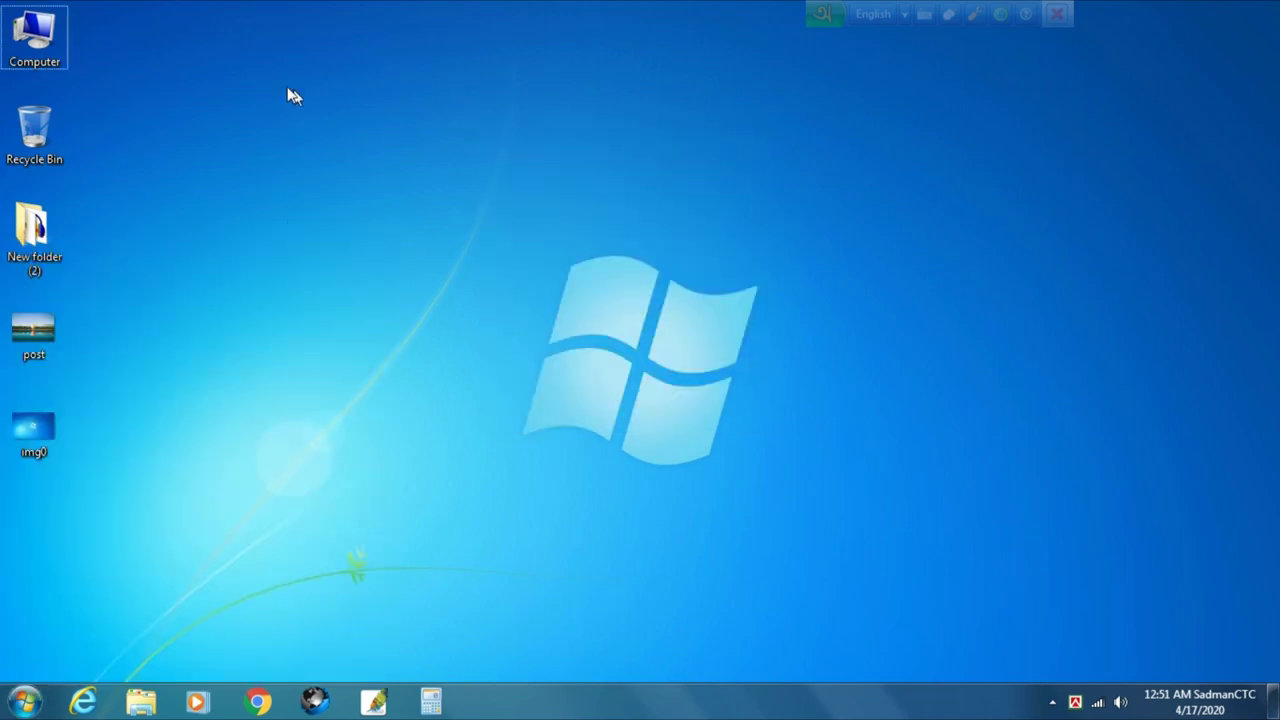